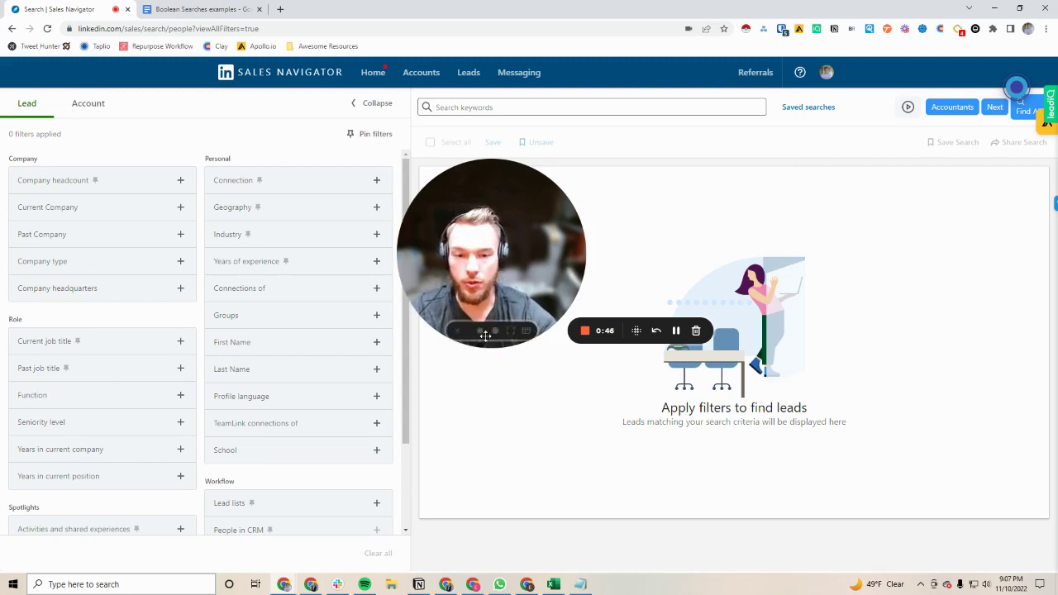
# Step: Preview the Current job title, Company headcount and Current Company filters, then open the Past Company input
pyautogui.moveTo(480, 335); pyautogui.dragTo(531, 484)
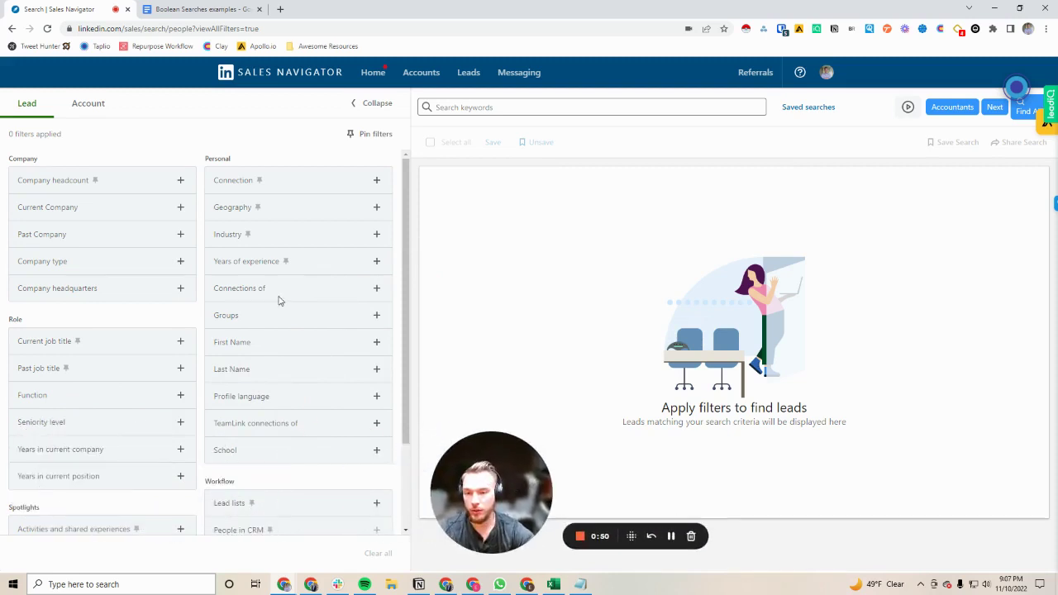
pyautogui.scroll(-2, 187, 297)
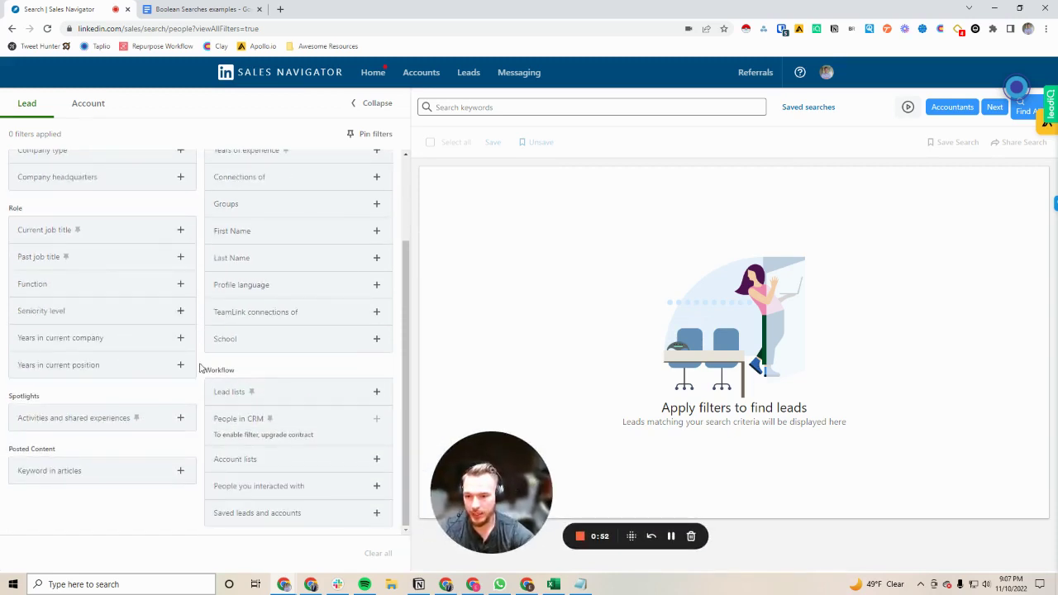
pyautogui.scroll(1, 199, 413)
pyautogui.scroll(1, 198, 420)
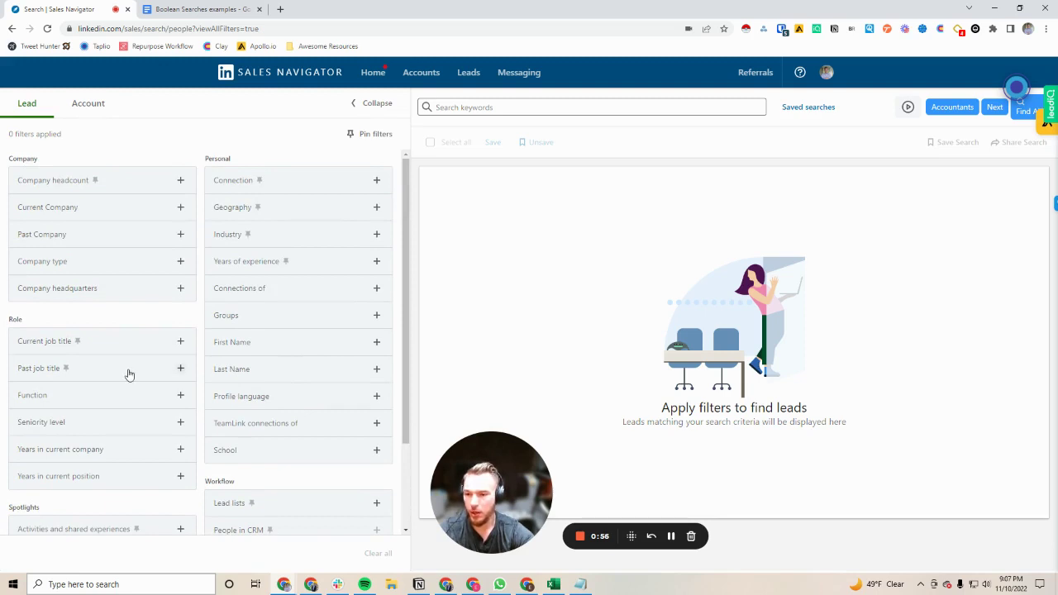
pyautogui.click(55, 344)
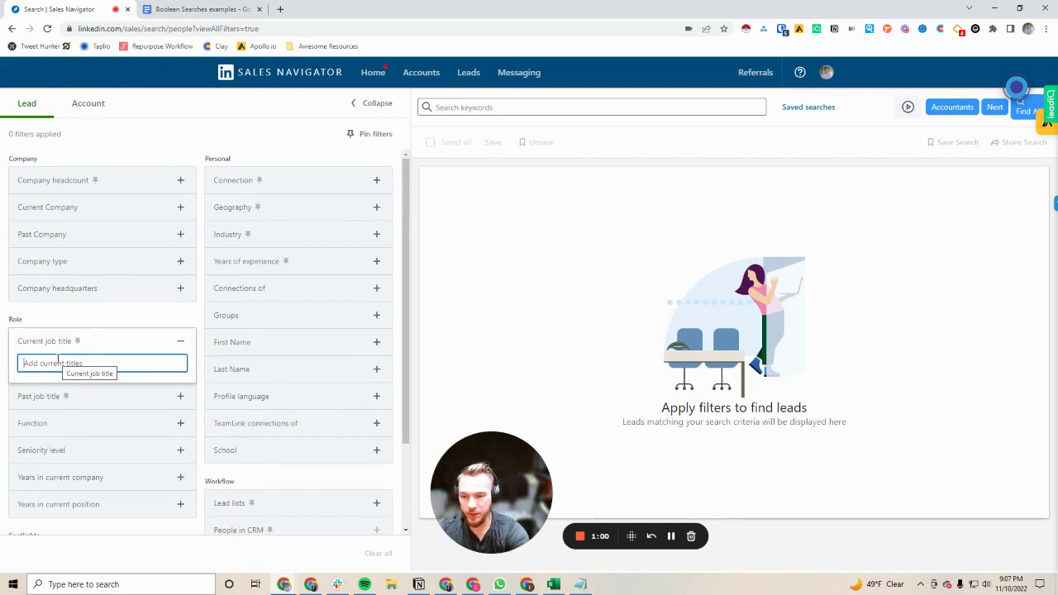
pyautogui.click(53, 180)
pyautogui.click(57, 311)
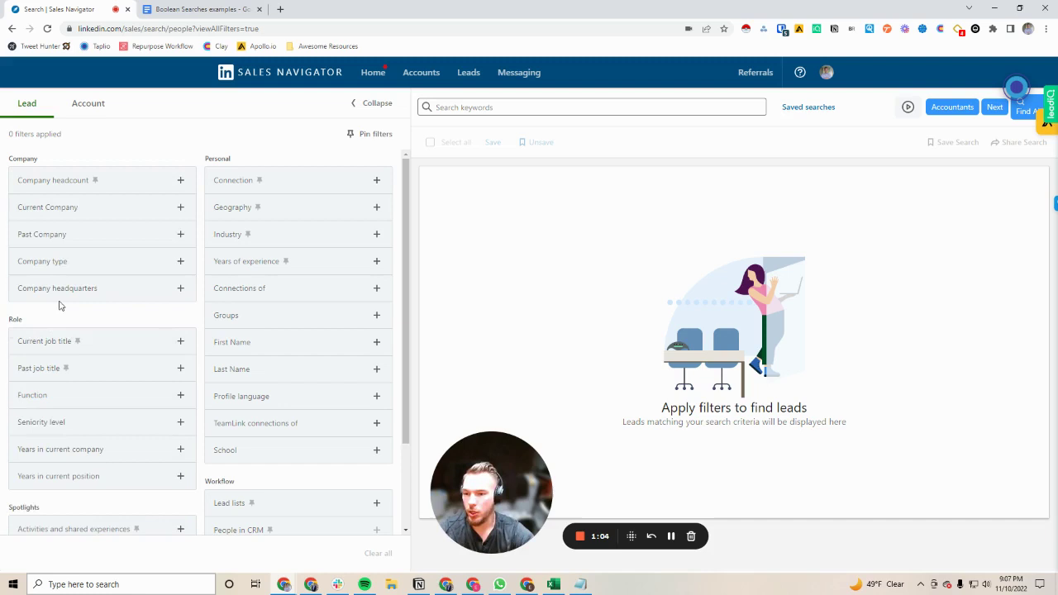
pyautogui.click(58, 216)
pyautogui.click(52, 237)
pyautogui.click(52, 237)
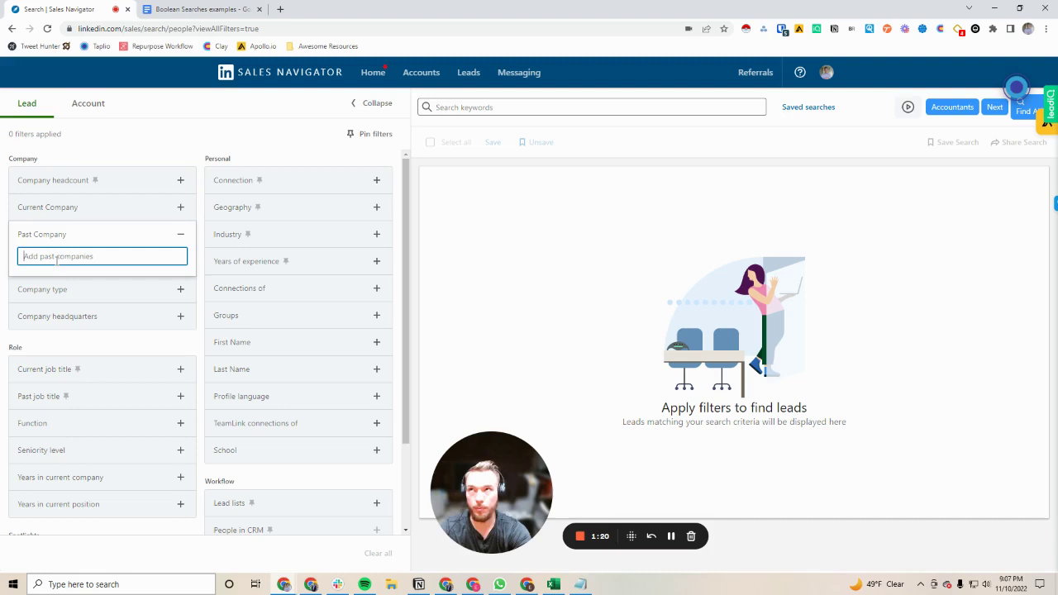
# Step: Filter leads to past company Facebook and company headcount 1-10
pyautogui.write('Facebook')
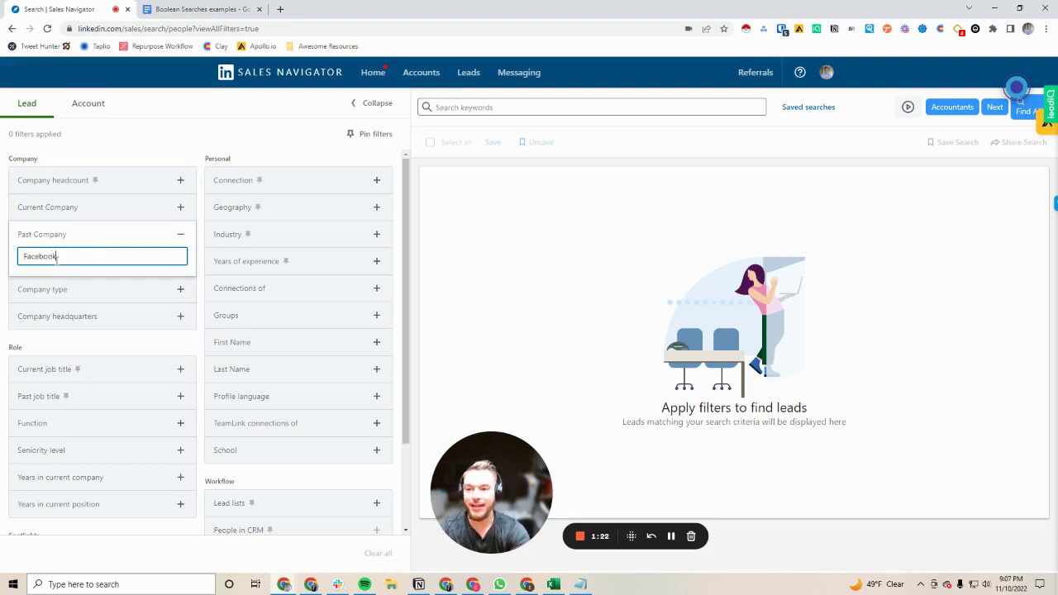
pyautogui.press('Return')
pyautogui.scroll(-2, 70, 372)
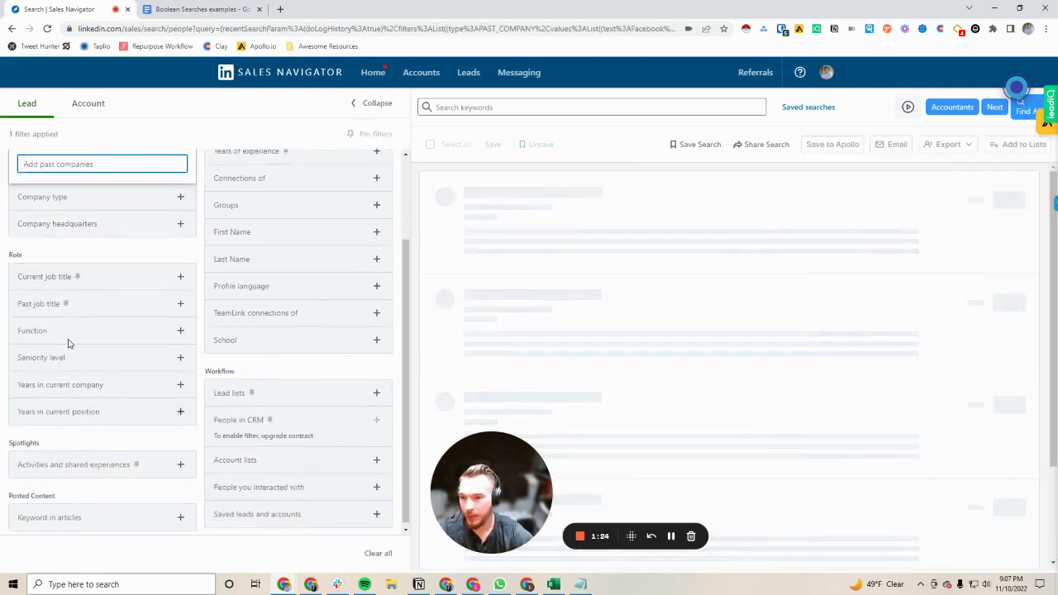
pyautogui.scroll(2, 68, 330)
pyautogui.click(64, 183)
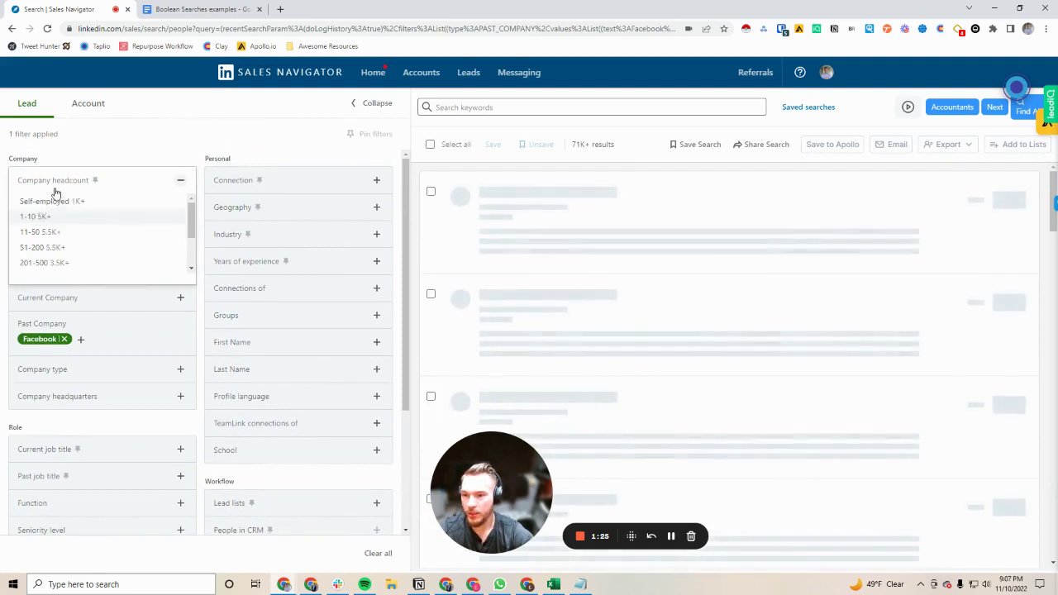
pyautogui.scroll(-2, 85, 315)
pyautogui.scroll(-1, 85, 315)
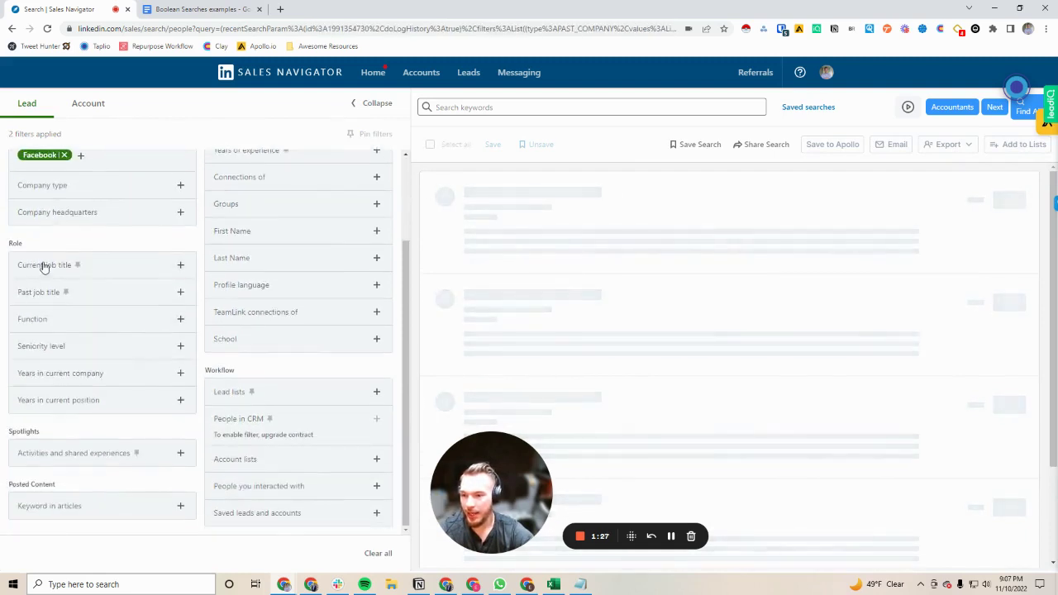
# Step: Add CXO seniority and years in current company Less than 1 year and 1 to 2 years, yielding 598 leads
pyautogui.click(53, 352)
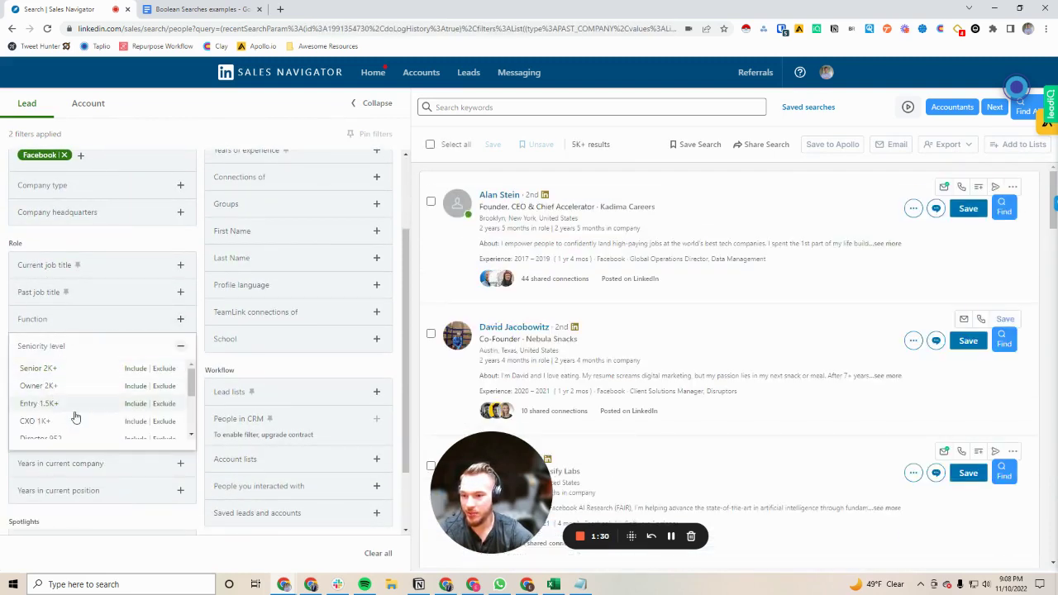
pyautogui.click(135, 423)
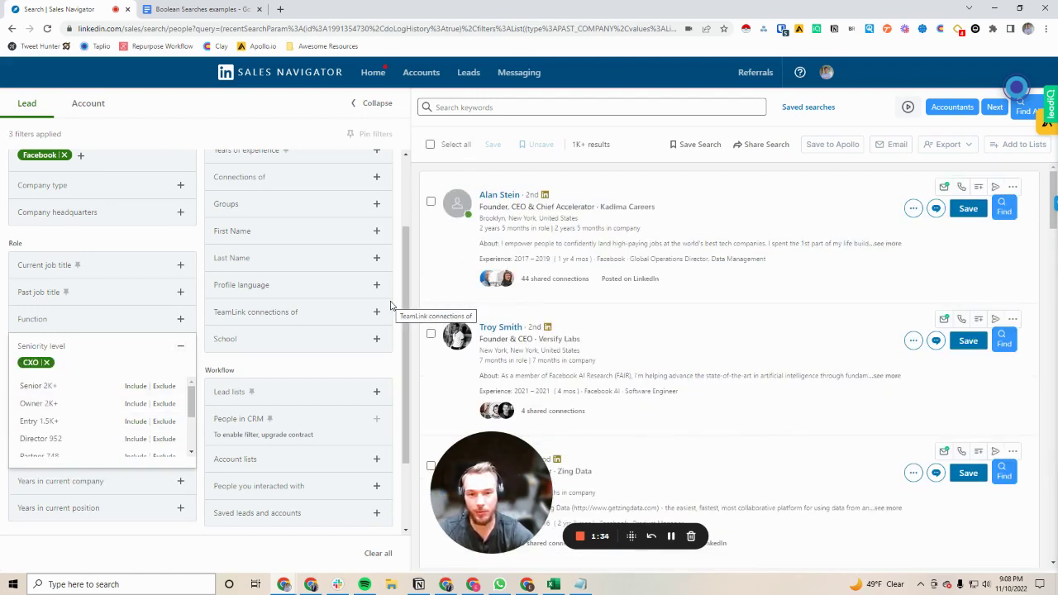
pyautogui.click(25, 348)
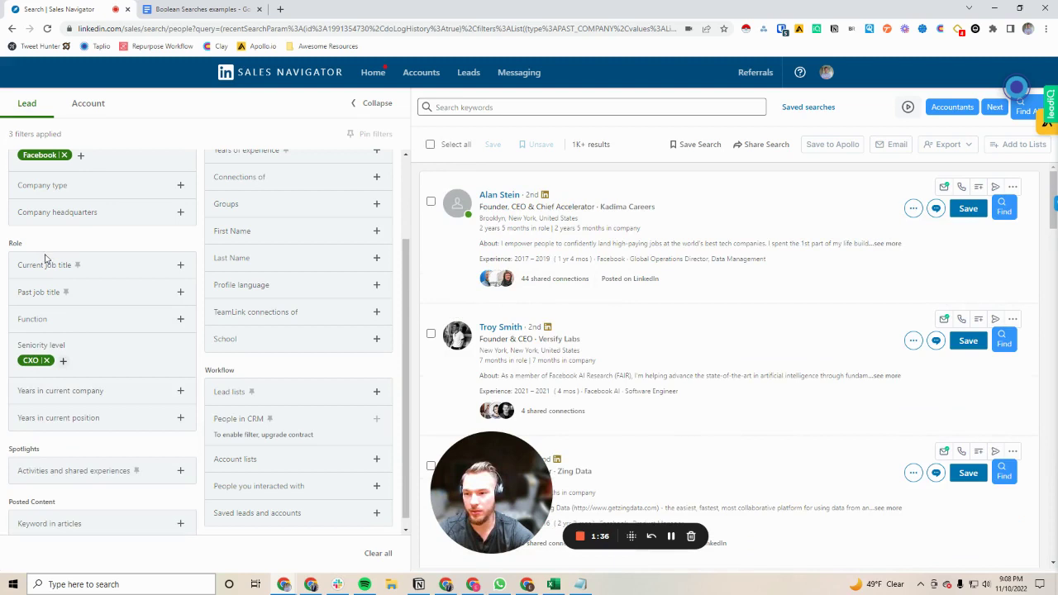
pyautogui.click(57, 385)
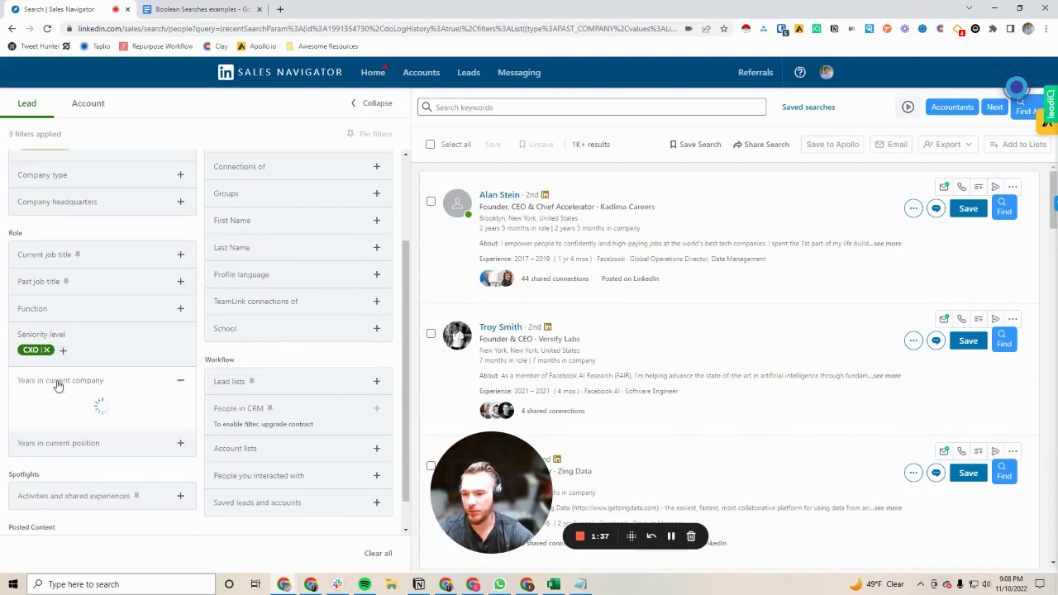
pyautogui.click(41, 403)
pyautogui.click(40, 418)
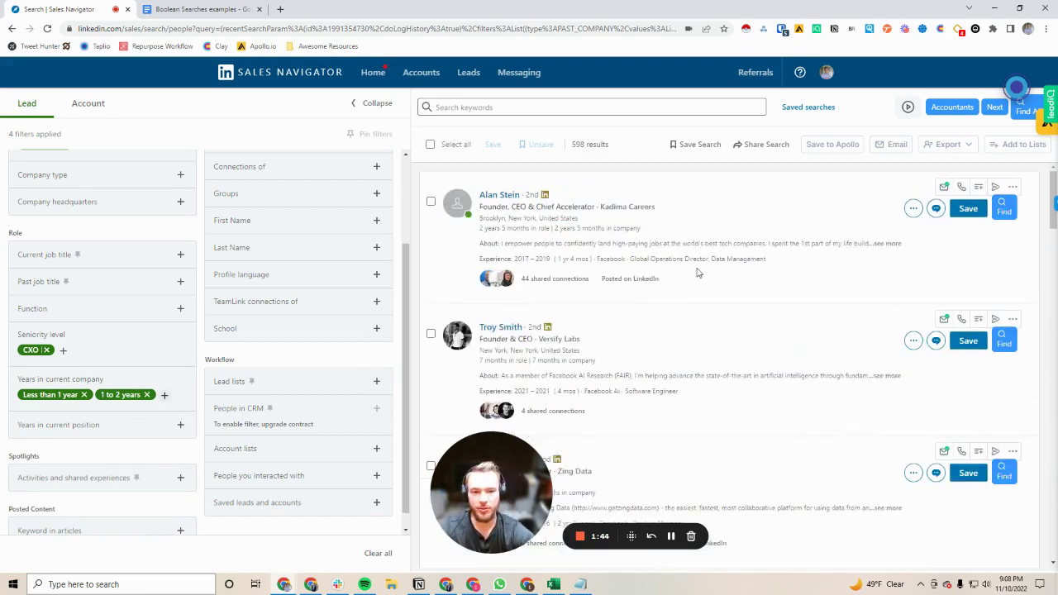
pyautogui.scroll(-1, 724, 314)
pyautogui.scroll(2, 73, 291)
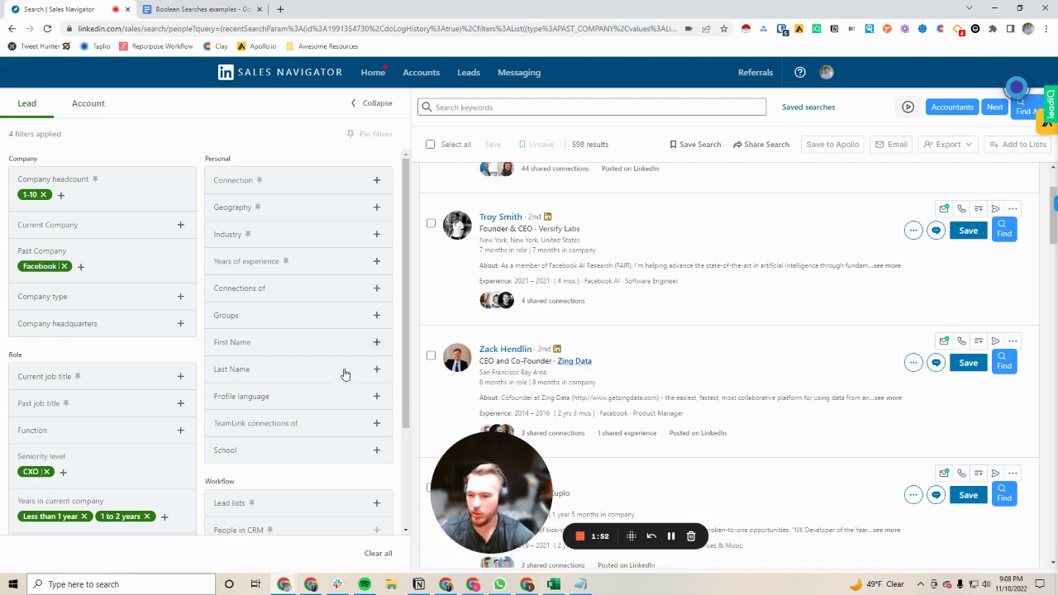
# Step: Remove the 1-10 headcount, Facebook, CXO, Less than 1 year and 1 to 2 years filter chips
pyautogui.click(45, 195)
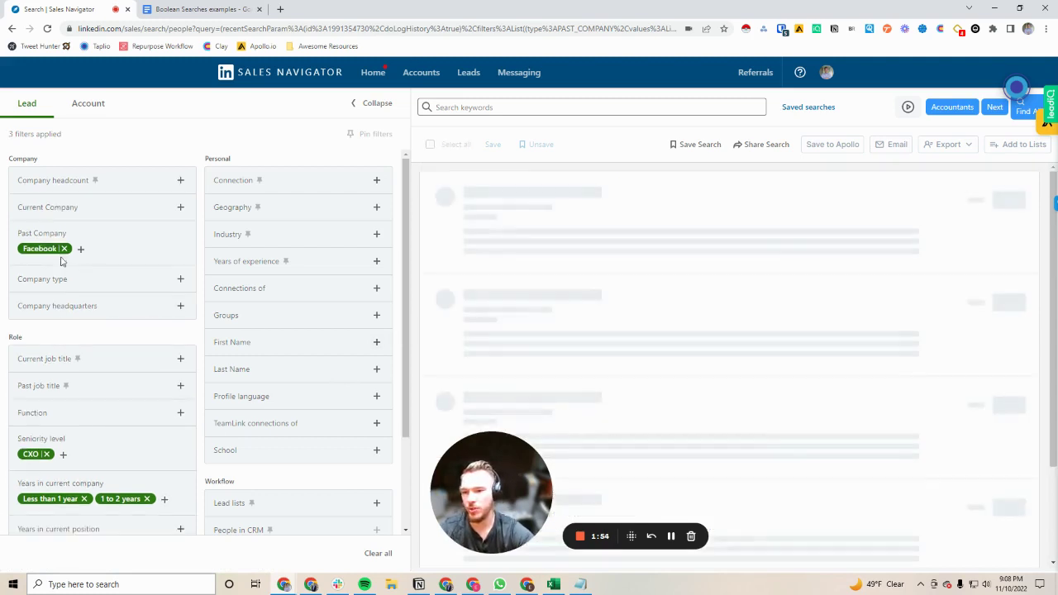
pyautogui.click(64, 248)
pyautogui.click(47, 438)
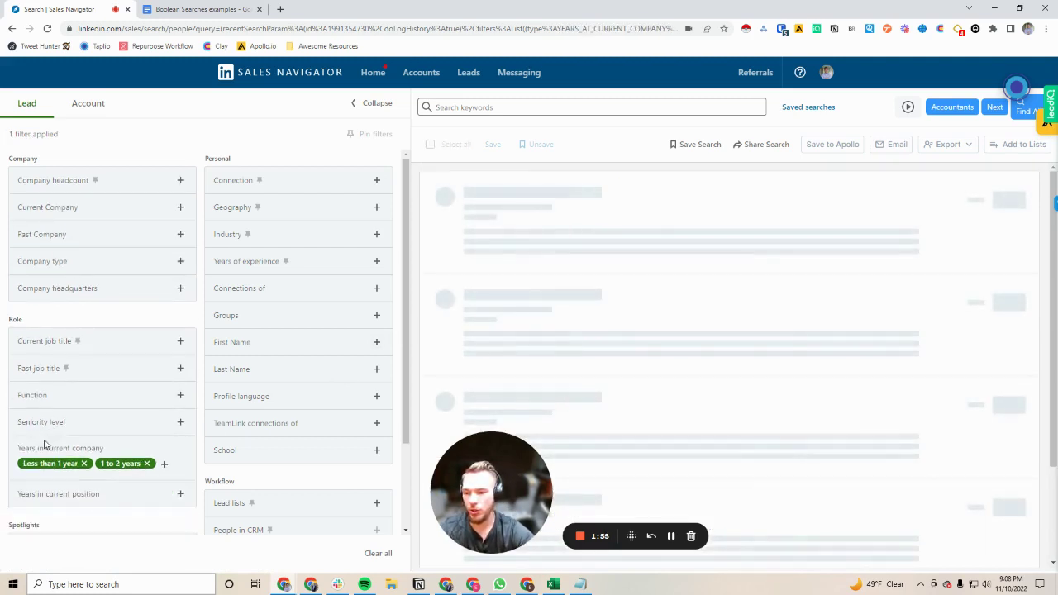
pyautogui.click(83, 464)
pyautogui.click(70, 464)
pyautogui.scroll(-2, 91, 403)
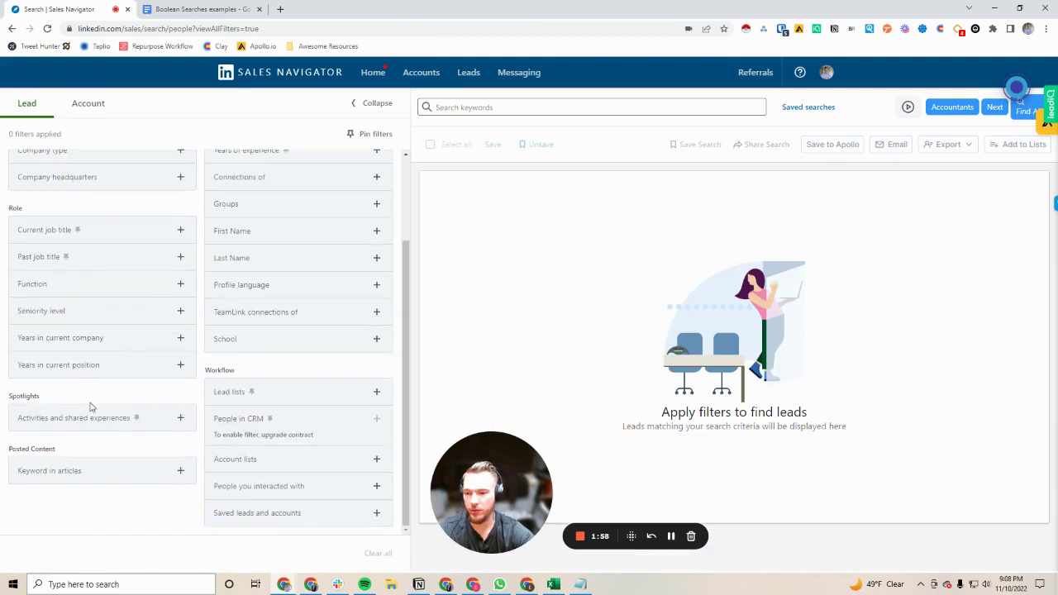
pyautogui.scroll(2, 92, 437)
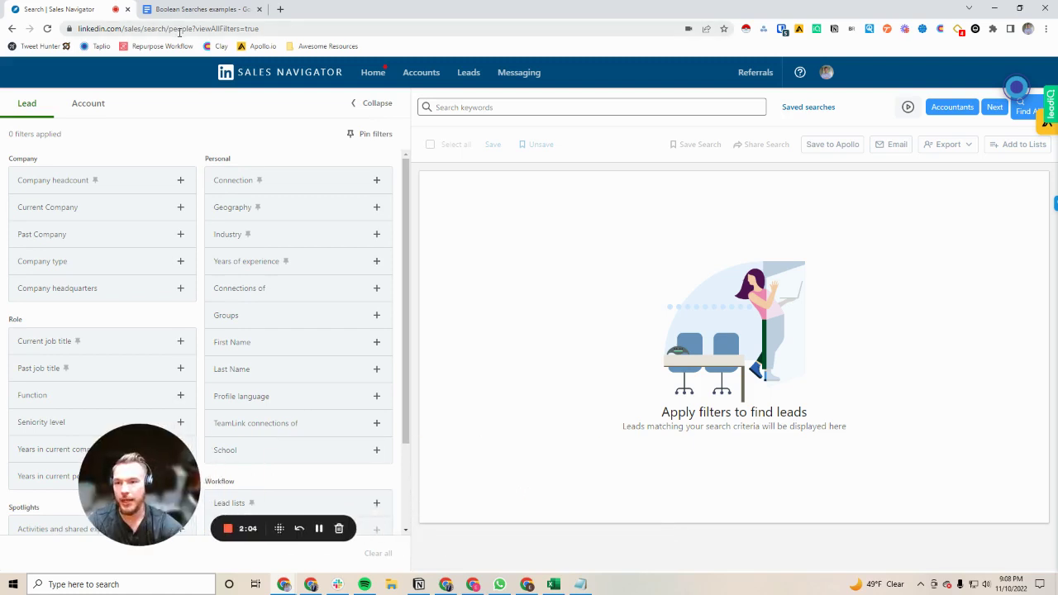
# Step: Bring up the keyword box's recent searches, then dismiss that dropdown
pyautogui.click(456, 107)
pyautogui.click(512, 108)
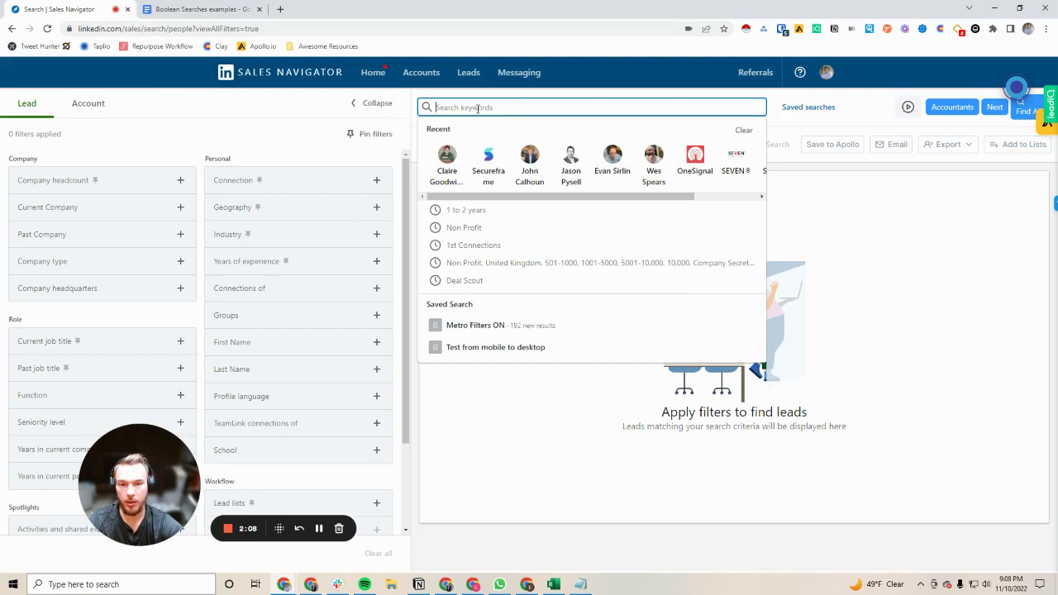
pyautogui.click(233, 129)
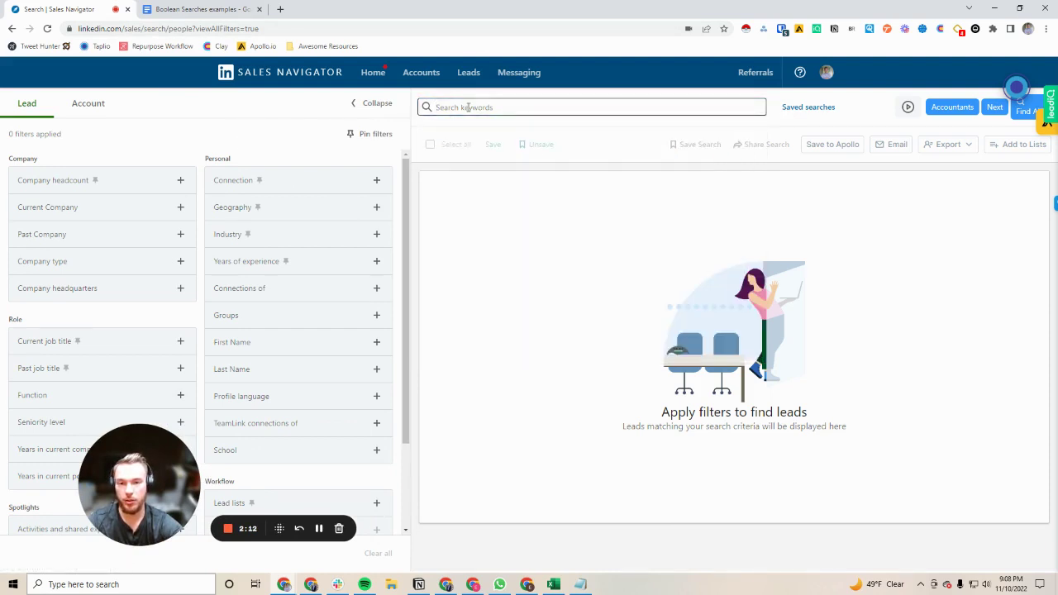
# Step: Bring up the 'Boolean Searches examples' doc and select the start of the AND definition line
pyautogui.click(199, 9)
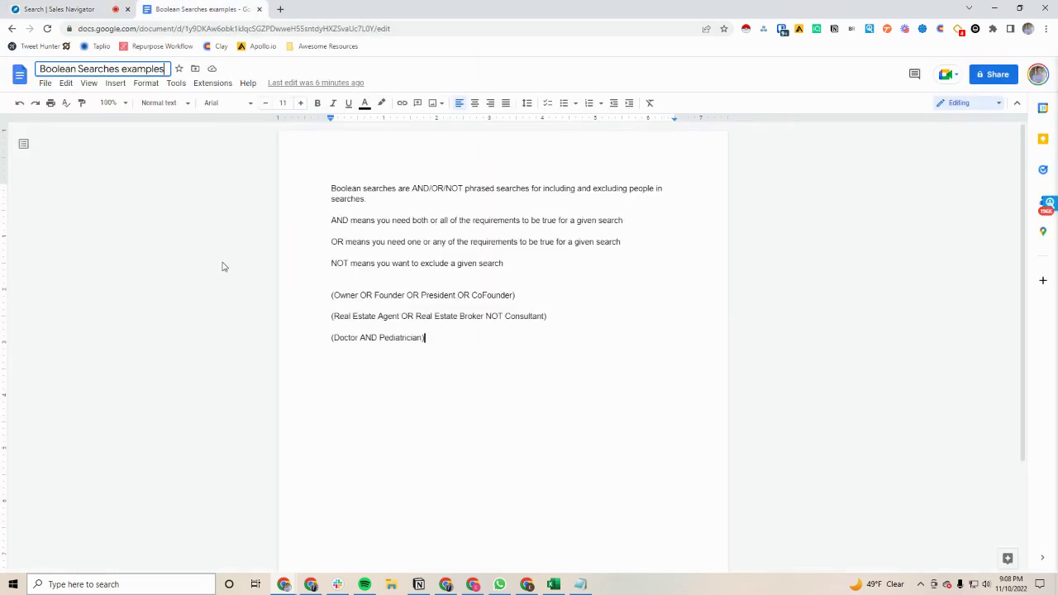
pyautogui.click(497, 355)
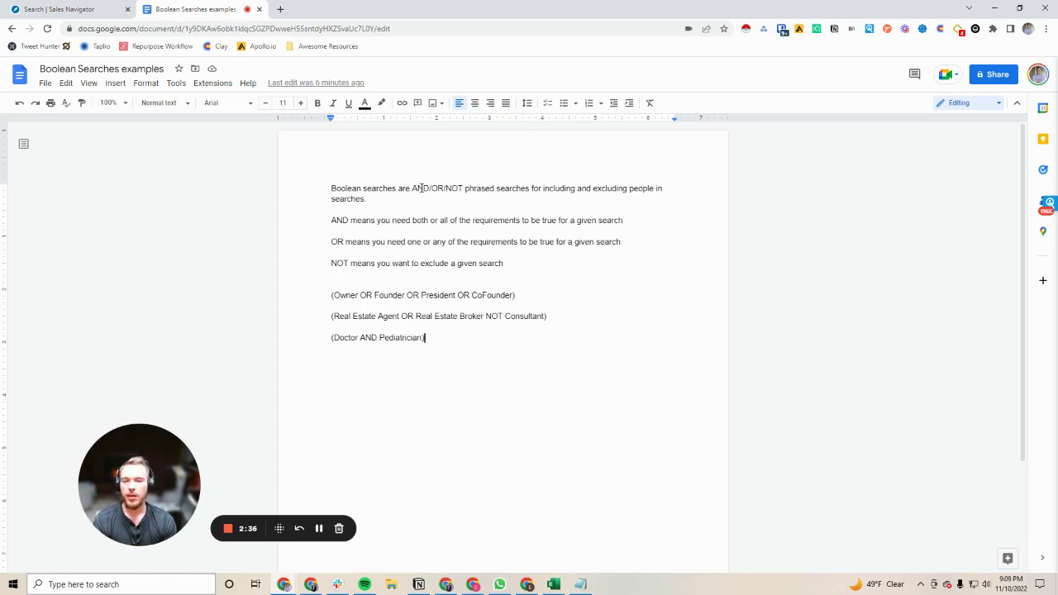
pyautogui.click(333, 220)
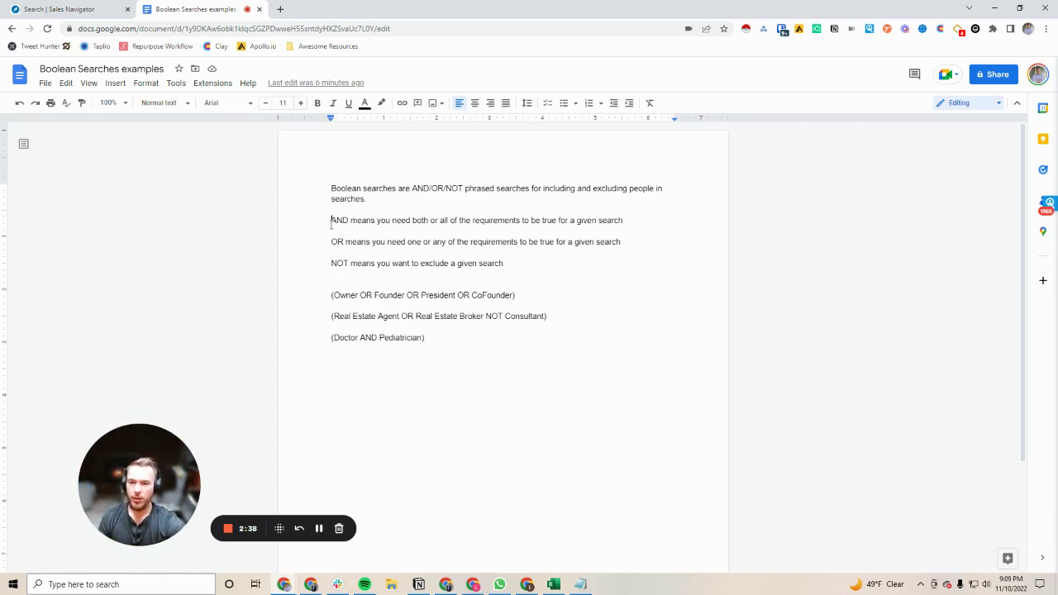
pyautogui.hotkey('shift', 'Down')
pyautogui.moveTo(385, 226); pyautogui.dragTo(399, 218)
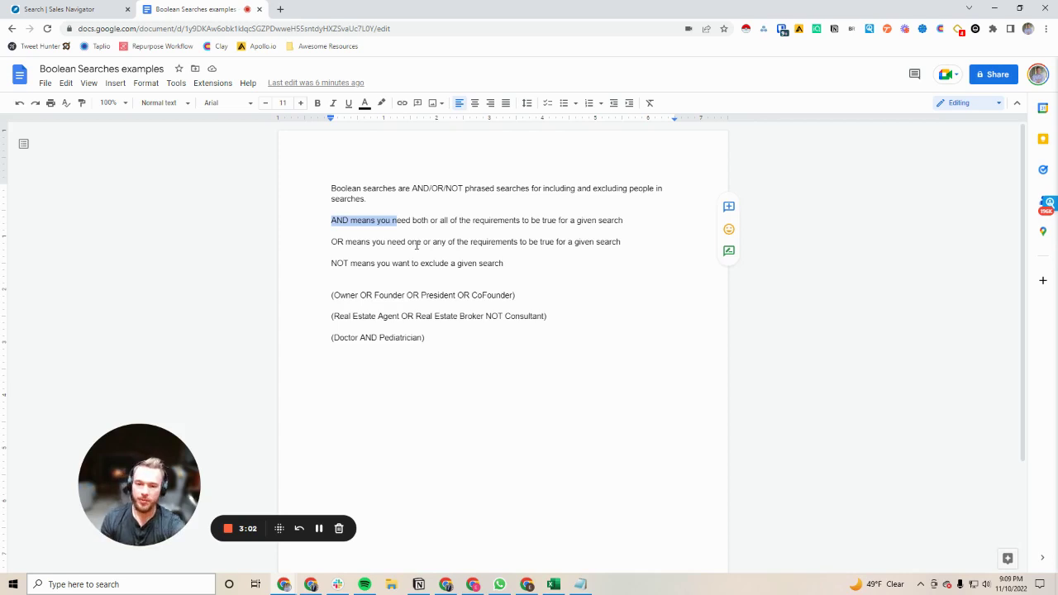
# Step: Add ' OR CEO' inside the closing parenthesis of the Owner OR Founder OR President example
pyautogui.moveTo(519, 295); pyautogui.dragTo(329, 293)
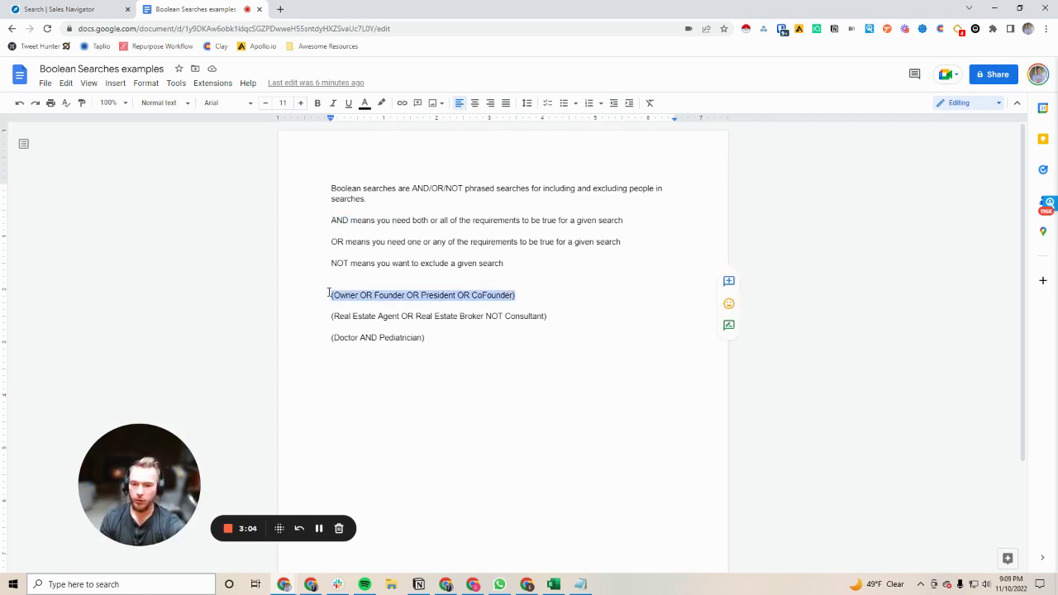
pyautogui.click(356, 295)
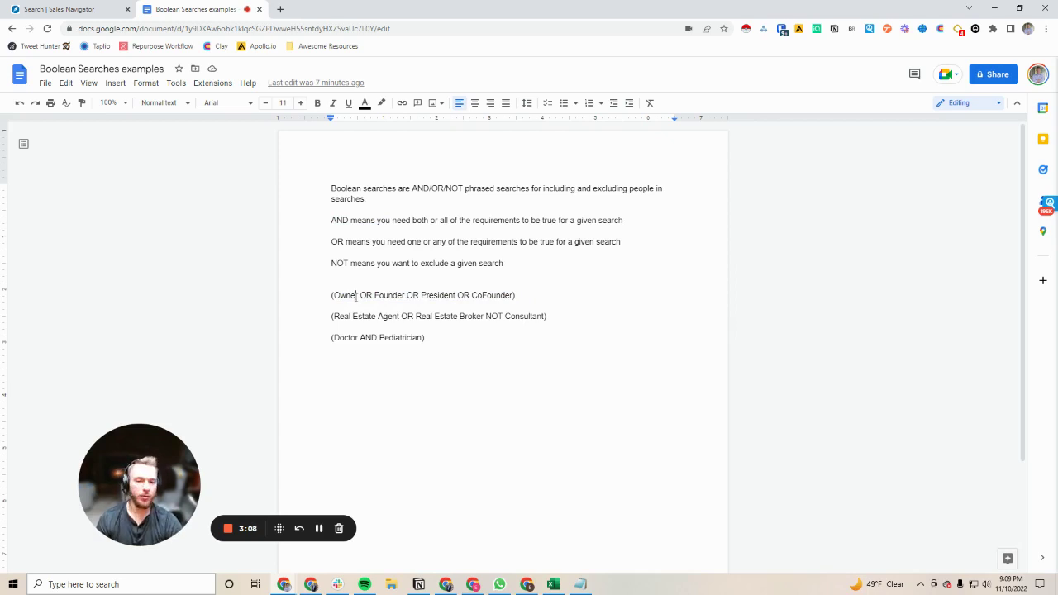
pyautogui.click(517, 300)
pyautogui.press('Left')
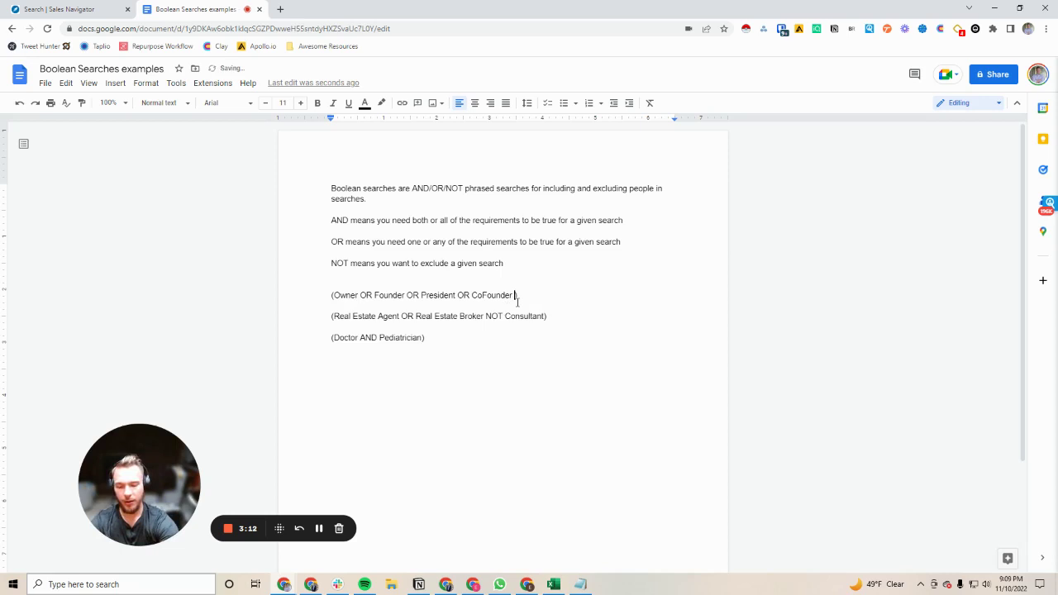
pyautogui.write('OR CEO')
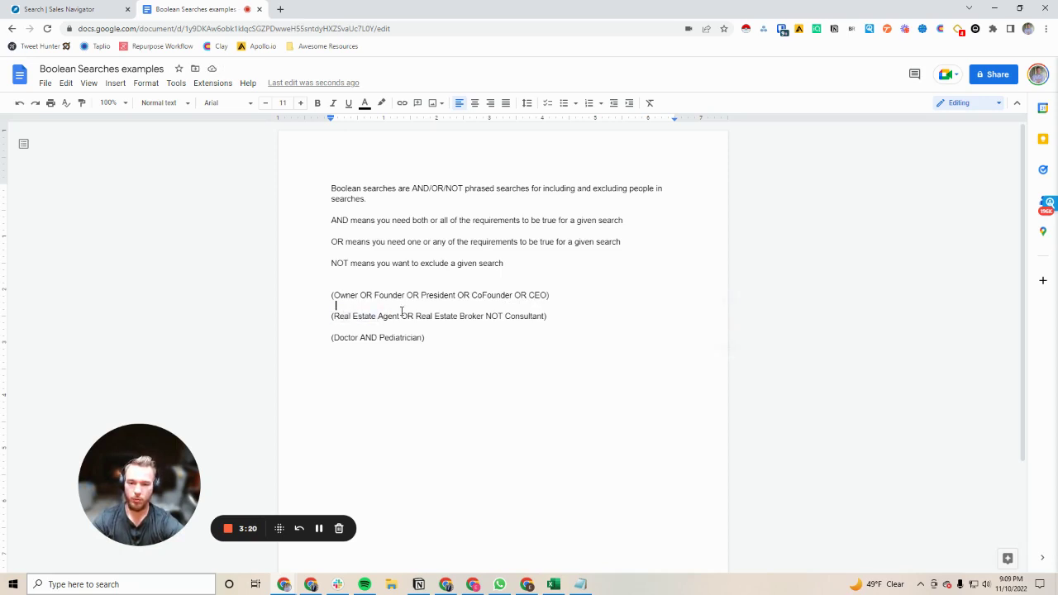
# Step: Select the included titles and NOT Consultant part of the Real Estate Agent example
pyautogui.moveTo(331, 316); pyautogui.dragTo(542, 319)
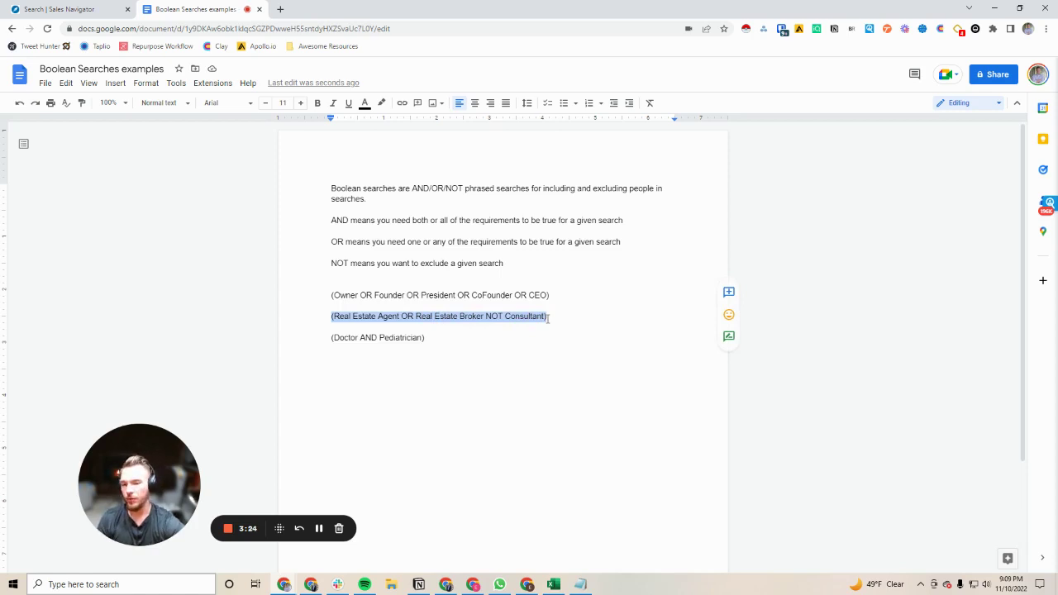
pyautogui.click(505, 317)
pyautogui.moveTo(505, 316); pyautogui.dragTo(564, 319)
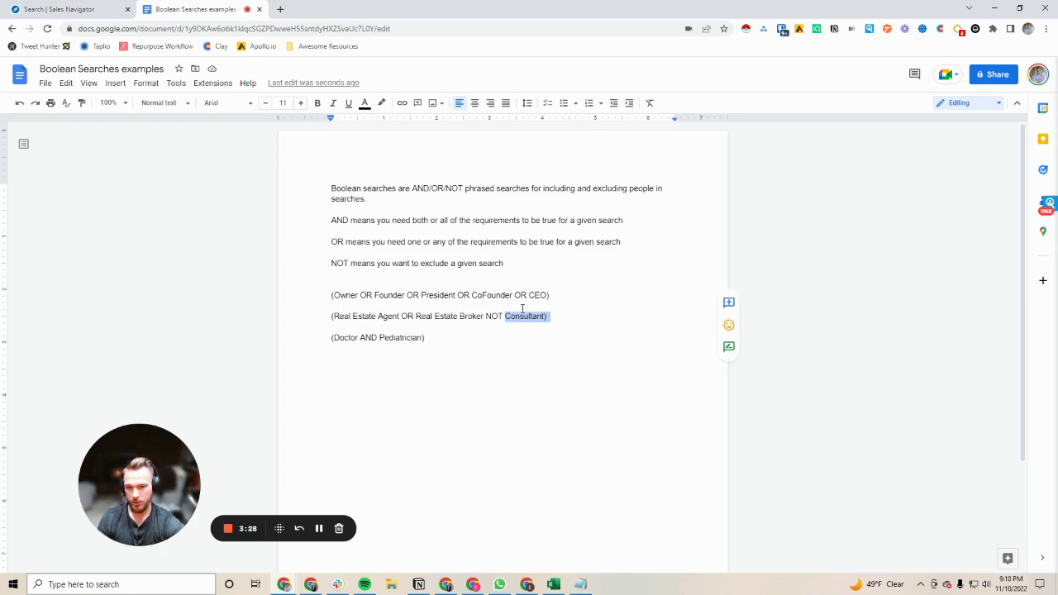
pyautogui.moveTo(335, 316)
pyautogui.mouseDown()
pyautogui.moveTo(489, 318)
pyautogui.moveTo(331, 317)
pyautogui.mouseUp()
pyautogui.moveTo(554, 311); pyautogui.dragTo(555, 320)
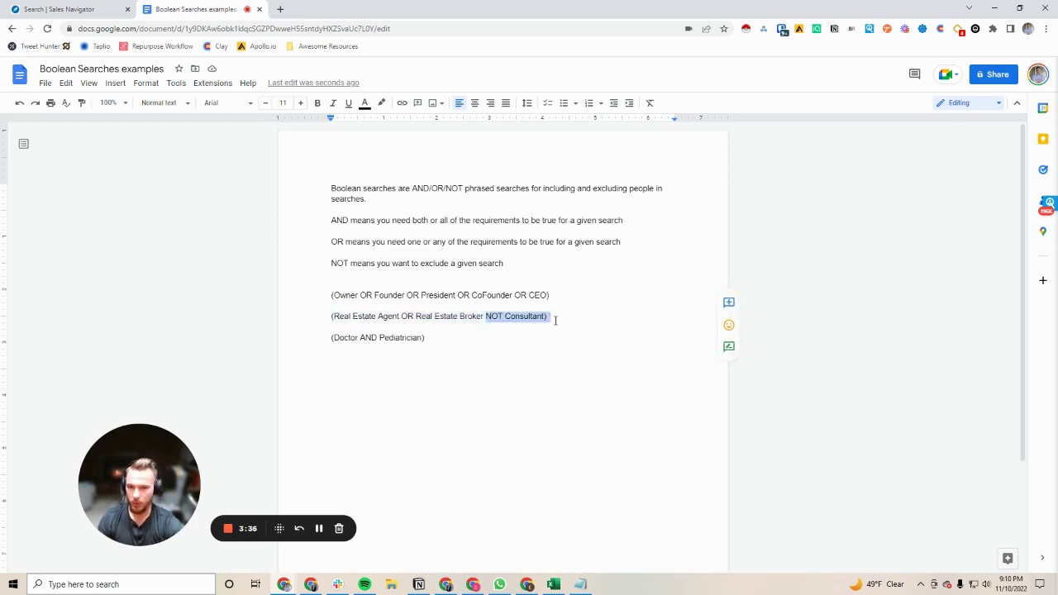
pyautogui.moveTo(333, 317); pyautogui.dragTo(529, 321)
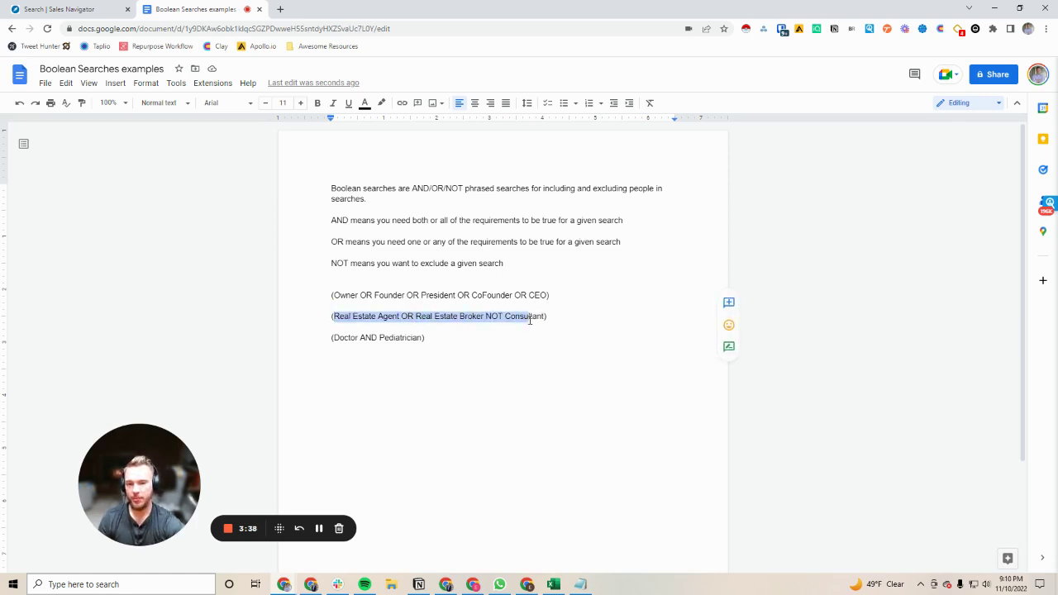
# Step: Select the Doctor AND Pediatrician line, then select and copy the full Owner…CEO line
pyautogui.click(331, 340)
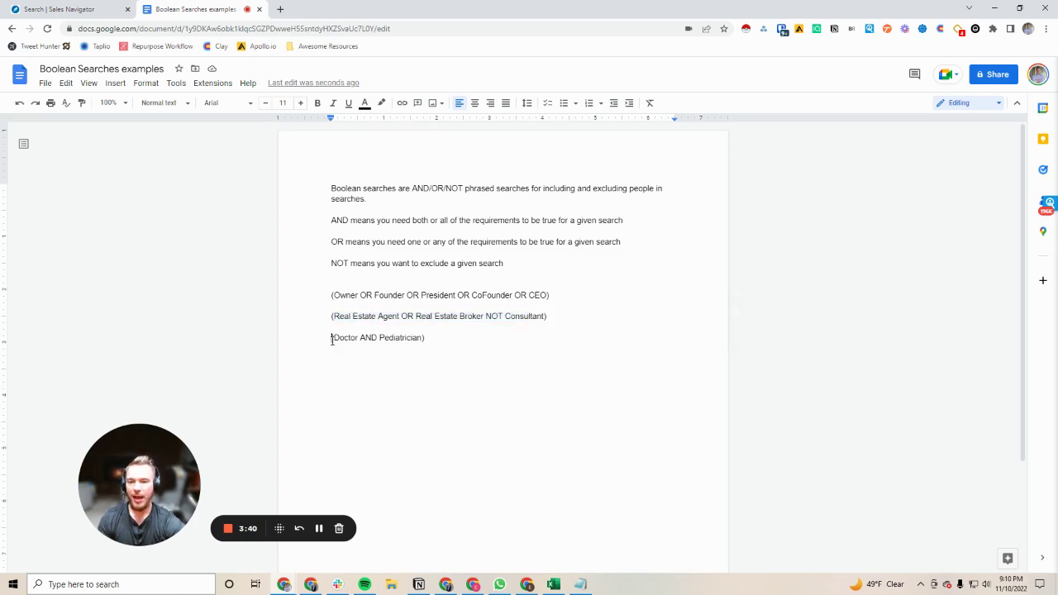
pyautogui.moveTo(334, 339); pyautogui.dragTo(432, 341)
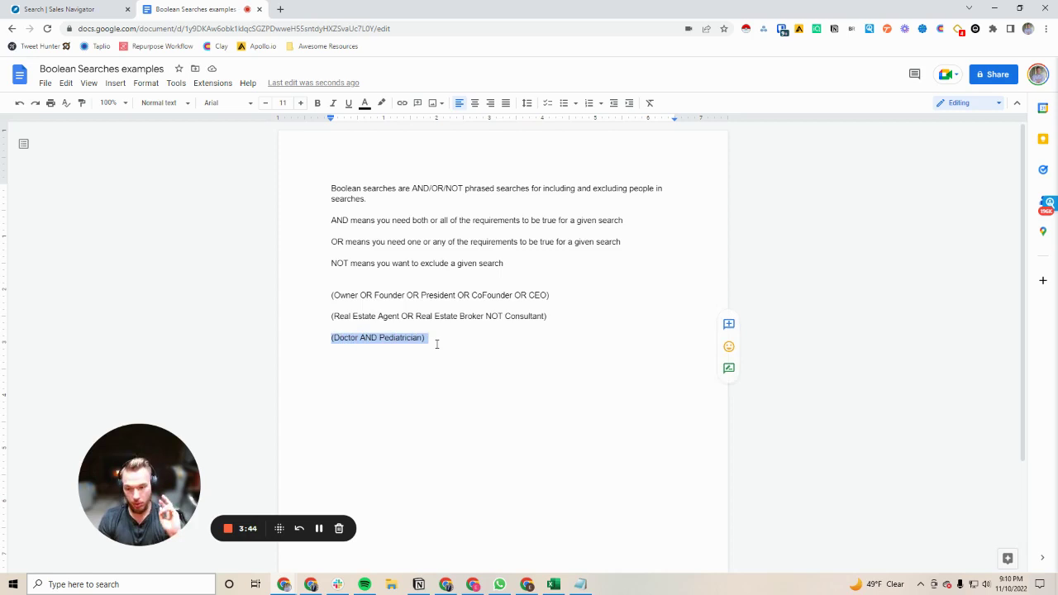
pyautogui.click(360, 357)
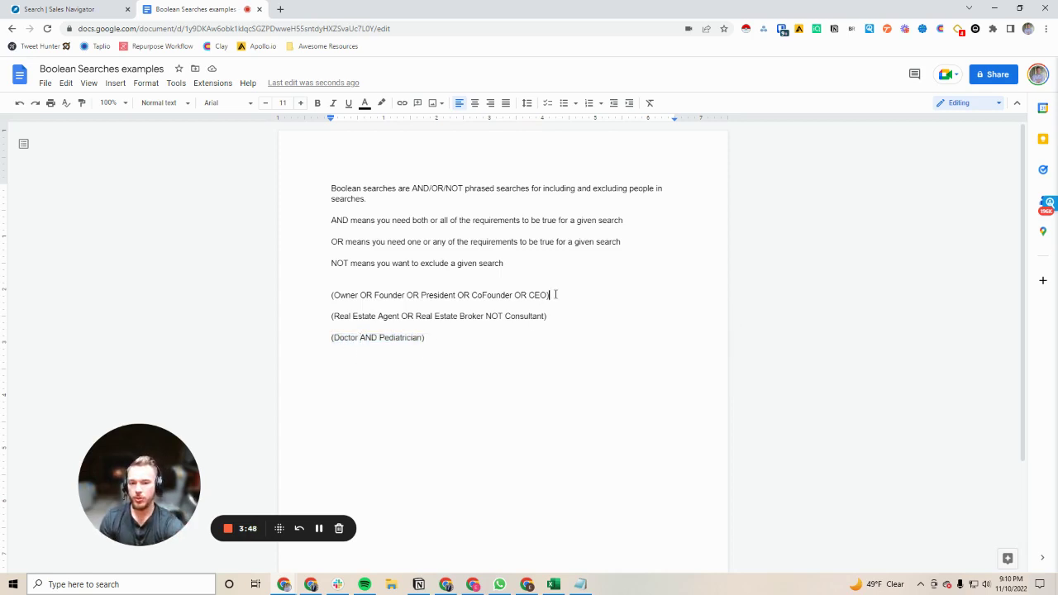
pyautogui.moveTo(556, 294); pyautogui.dragTo(313, 291)
pyautogui.hotkey('ctrl', 'c')
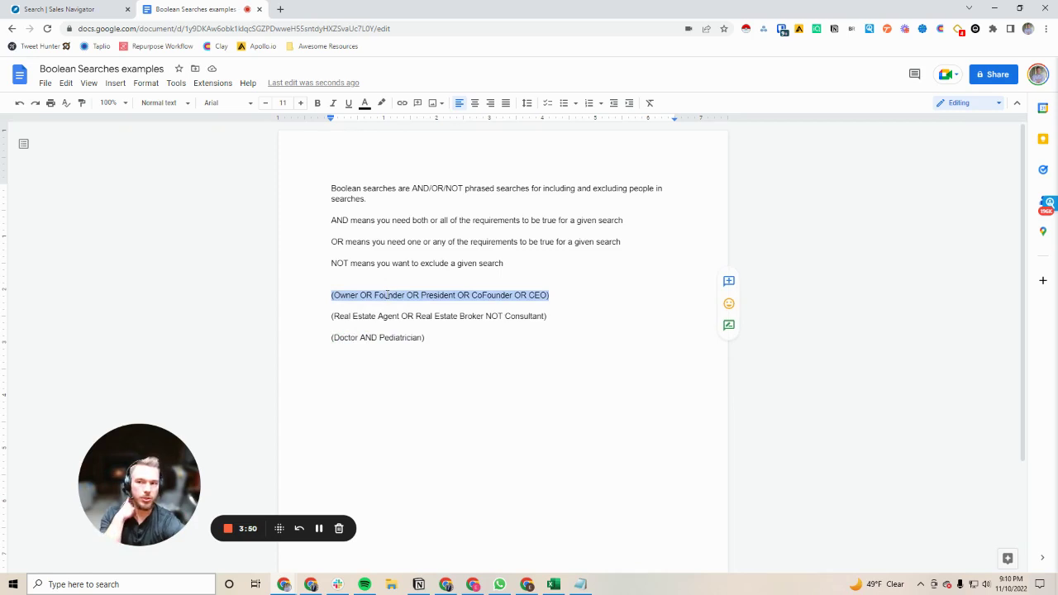
pyautogui.click(83, 12)
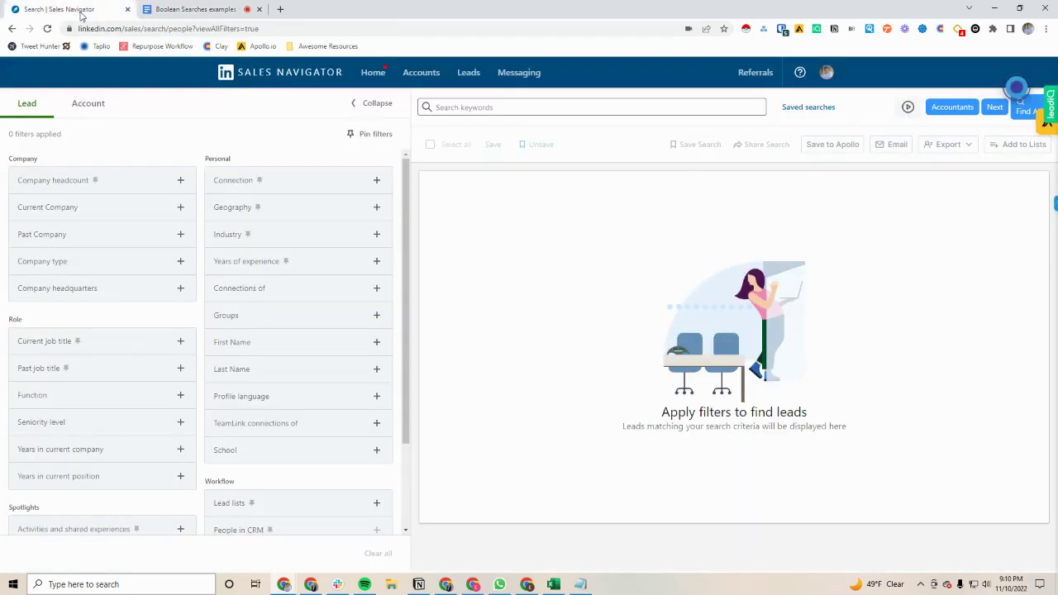
# Step: Paste (Owner OR Founder OR President OR CoFounder OR CEO) as keywords and run the search
pyautogui.click(469, 108)
pyautogui.hotkey('ctrl', 'v')
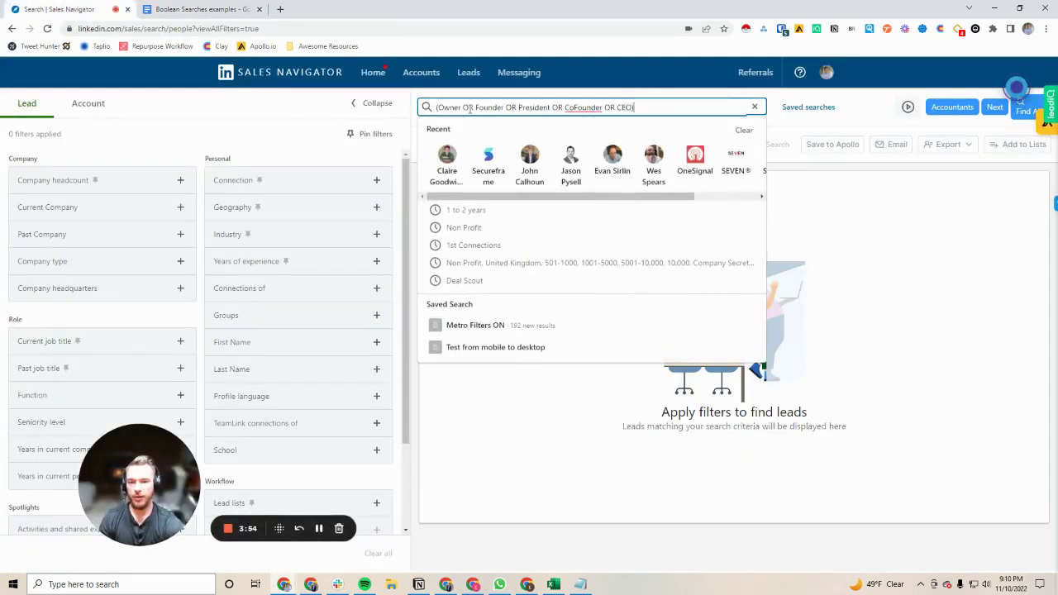
pyautogui.press('Return')
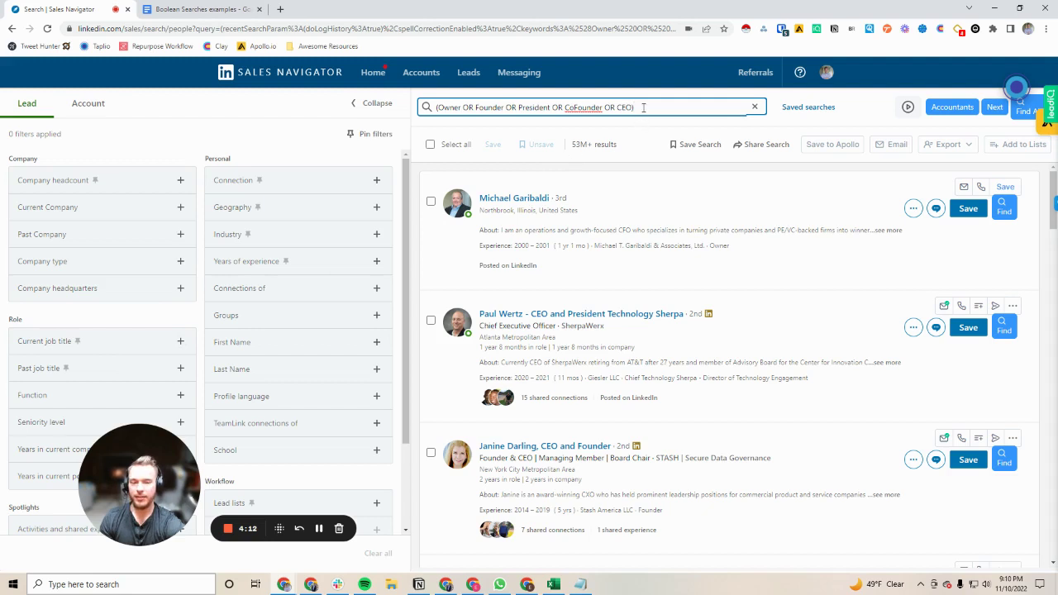
pyautogui.click(130, 472)
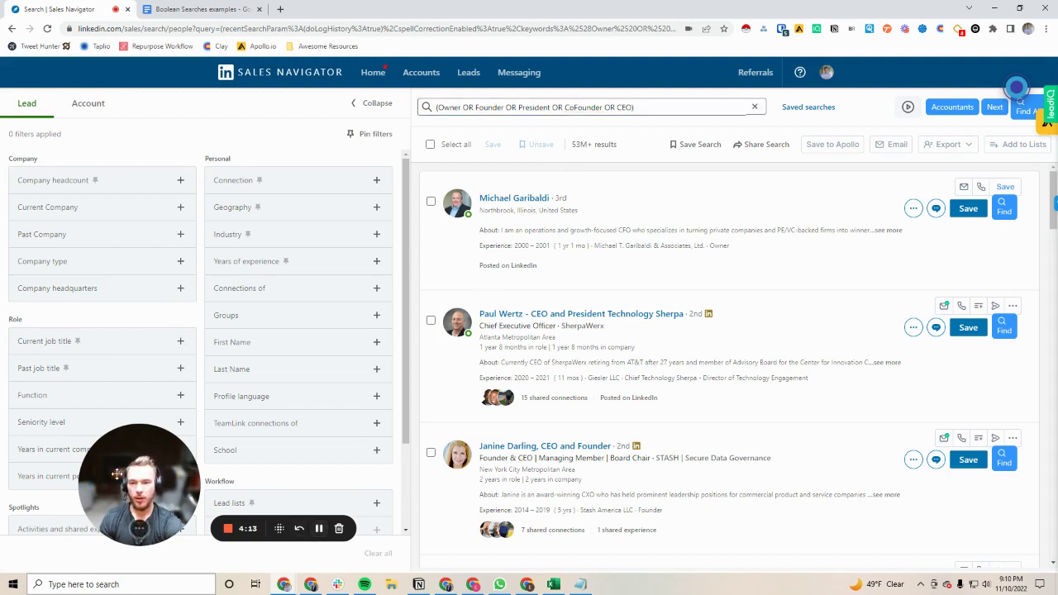
pyautogui.moveTo(130, 473); pyautogui.dragTo(510, 328)
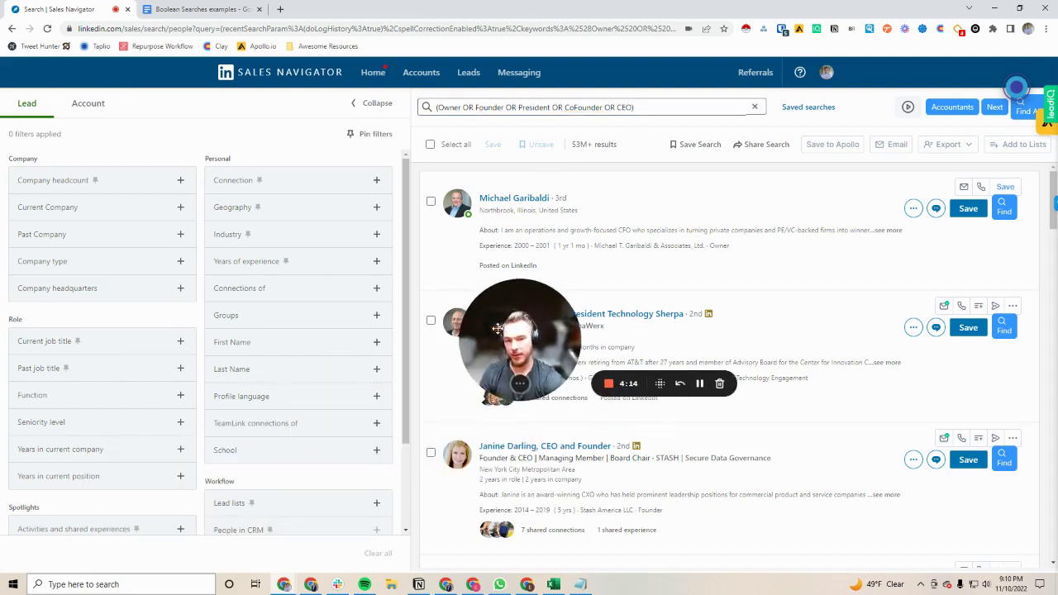
pyautogui.click(53, 343)
pyautogui.click(43, 364)
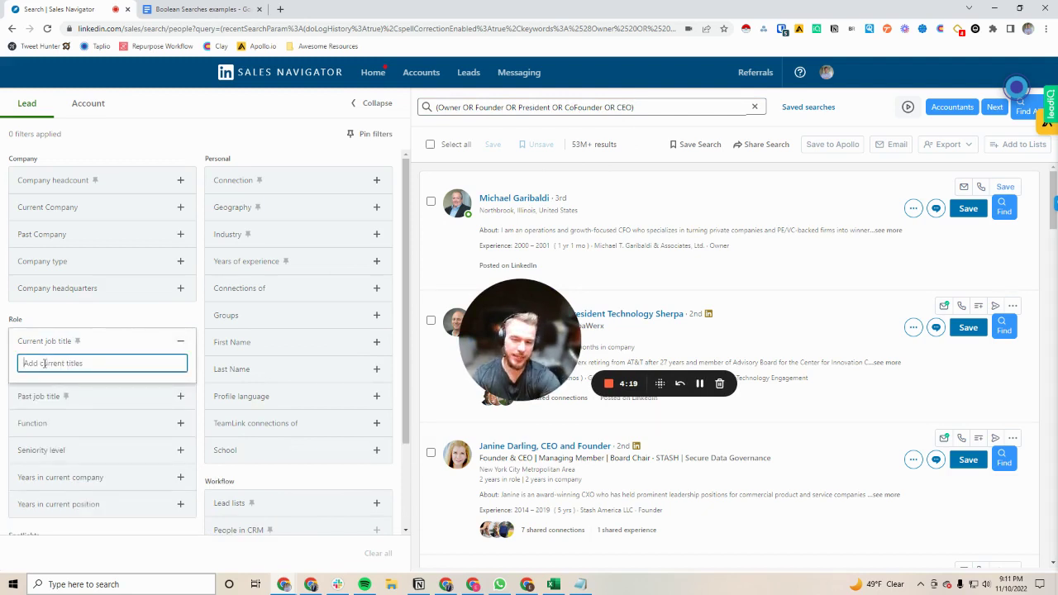
pyautogui.write('Chief Techn')
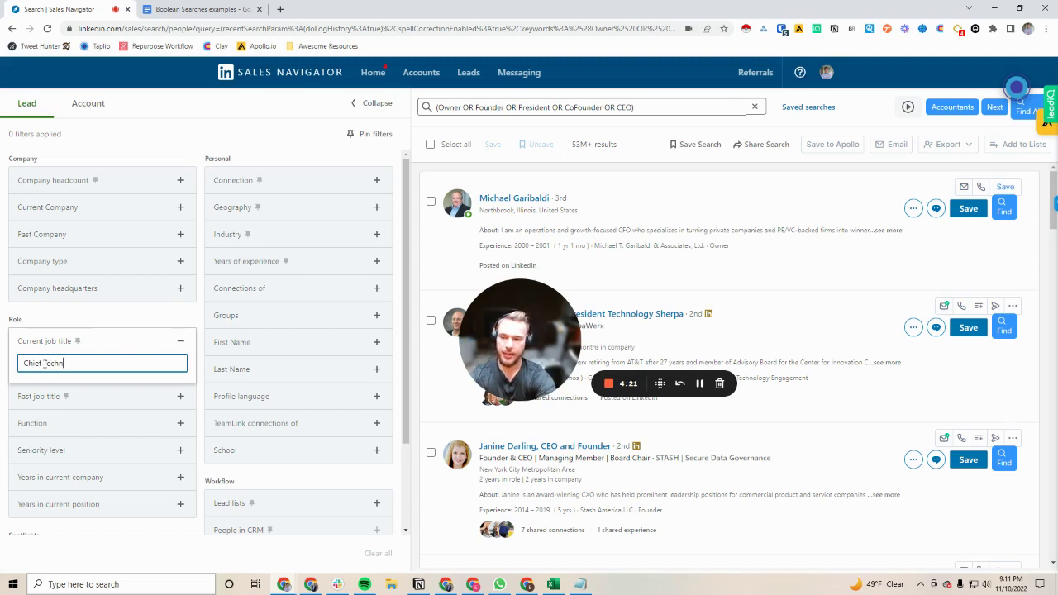
pyautogui.write('ology officer')
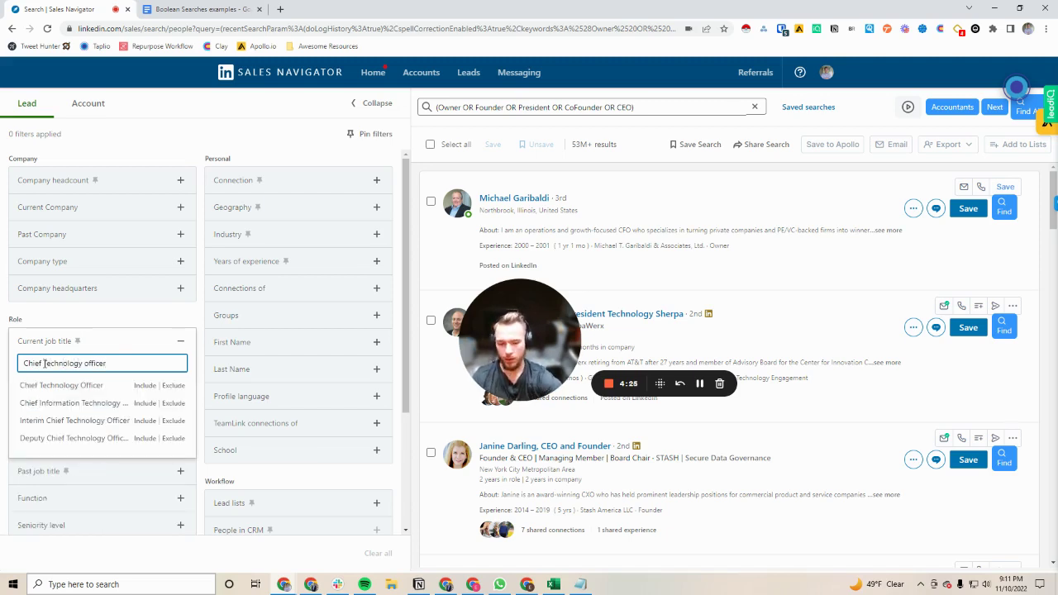
pyautogui.press('BackSpace')
pyautogui.press('BackSpace')
pyautogui.press('BackSpace')
pyautogui.press('BackSpace')
pyautogui.press('BackSpace')
pyautogui.press('BackSpace')
pyautogui.press('BackSpace')
pyautogui.press('BackSpace')
pyautogui.press('BackSpace')
pyautogui.press('BackSpace')
pyautogui.press('BackSpace')
pyautogui.press('BackSpace')
pyautogui.press('BackSpace')
pyautogui.press('BackSpace')
pyautogui.press('BackSpace')
pyautogui.press('BackSpace')
pyautogui.press('BackSpace')
pyautogui.press('BackSpace')
pyautogui.press('BackSpace')
pyautogui.press('BackSpace')
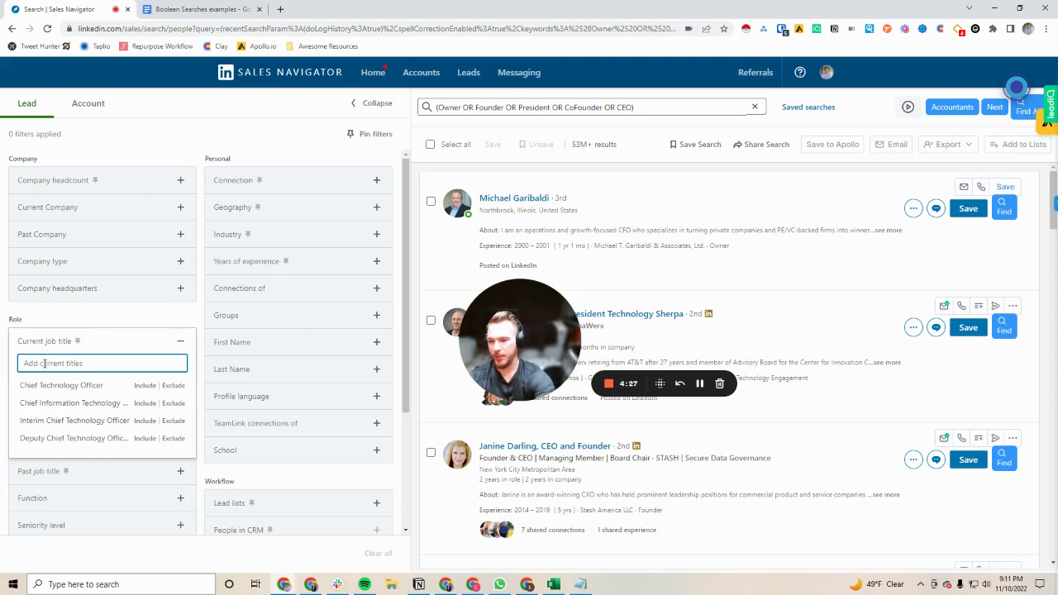
pyautogui.write('Accounta')
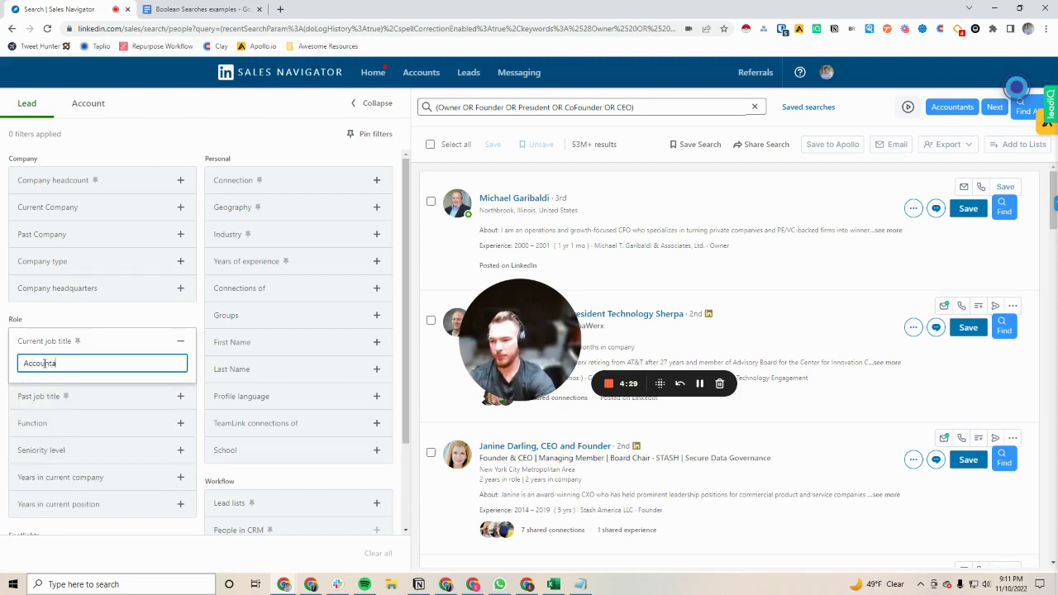
pyautogui.write('nt')
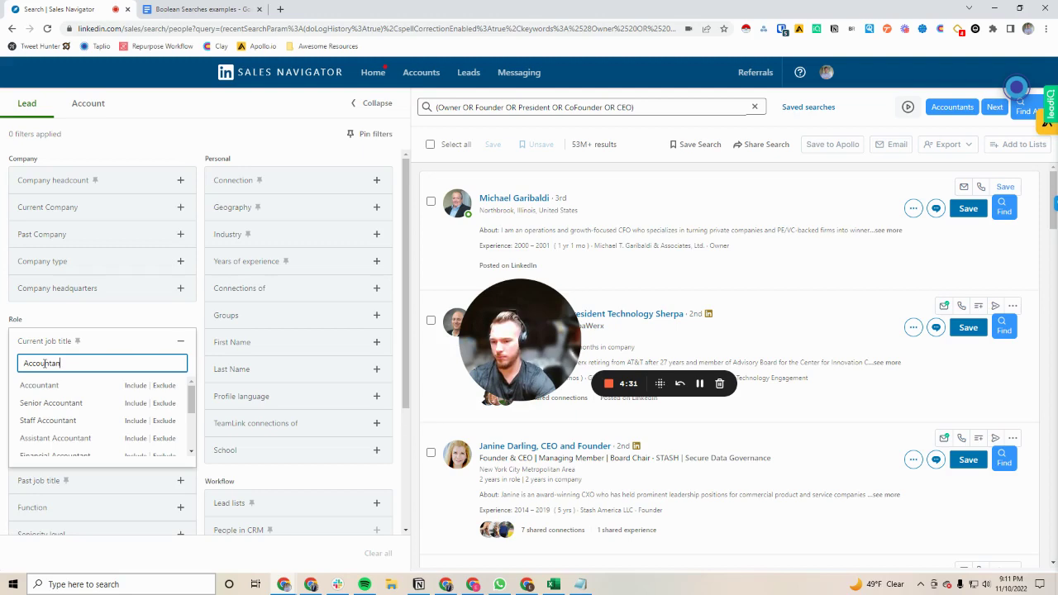
pyautogui.press('BackSpace')
pyautogui.press('BackSpace')
pyautogui.press('BackSpace')
pyautogui.press('BackSpace')
pyautogui.press('BackSpace')
pyautogui.press('BackSpace')
pyautogui.press('BackSpace')
pyautogui.press('BackSpace')
pyautogui.press('BackSpace')
pyautogui.press('BackSpace')
pyautogui.write('CEO')
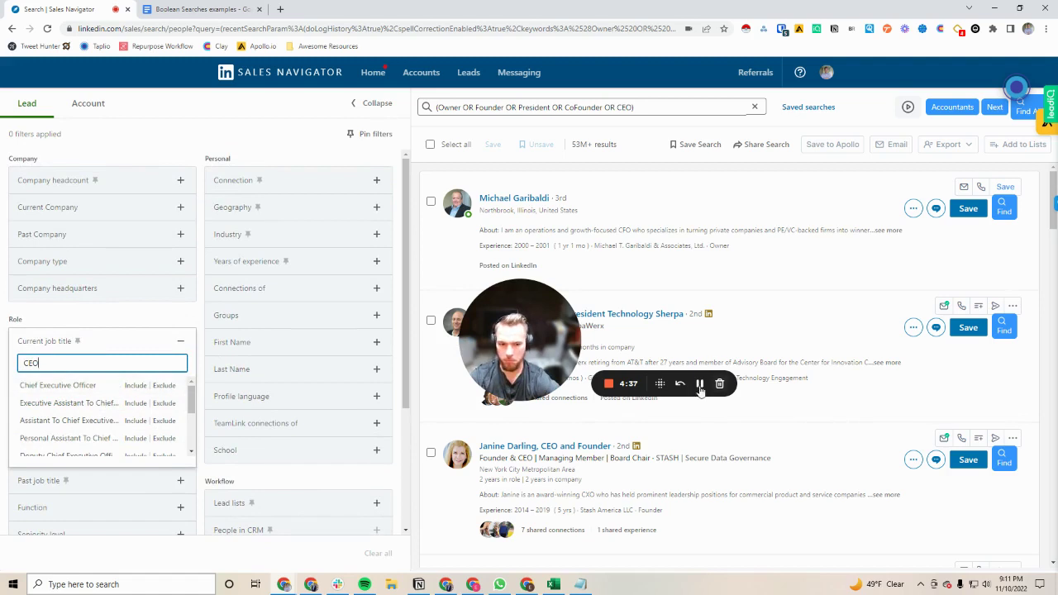
pyautogui.doubleClick(56, 367)
pyautogui.press('BackSpace')
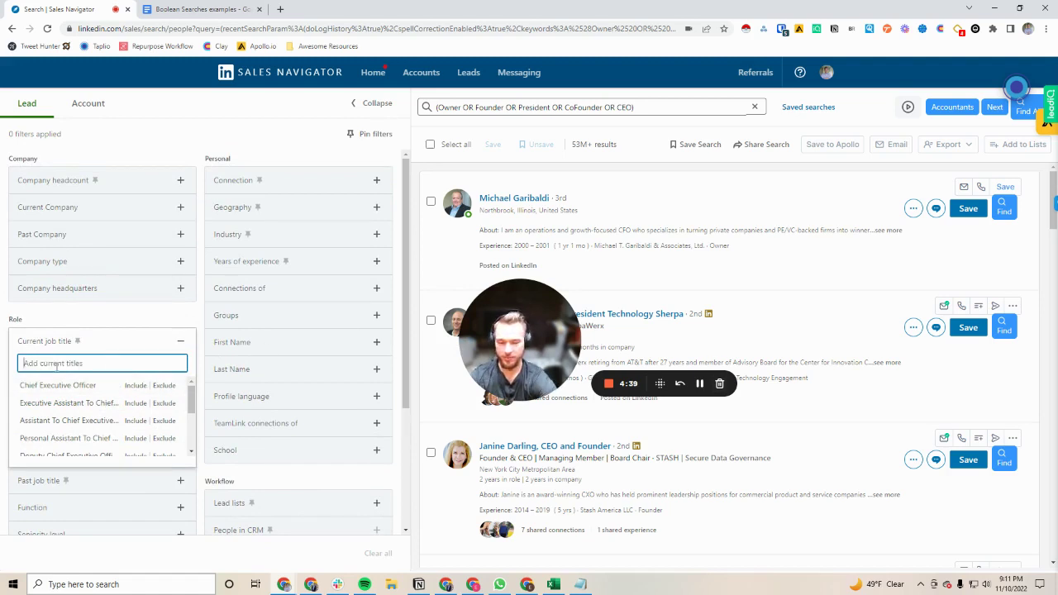
pyautogui.click(142, 321)
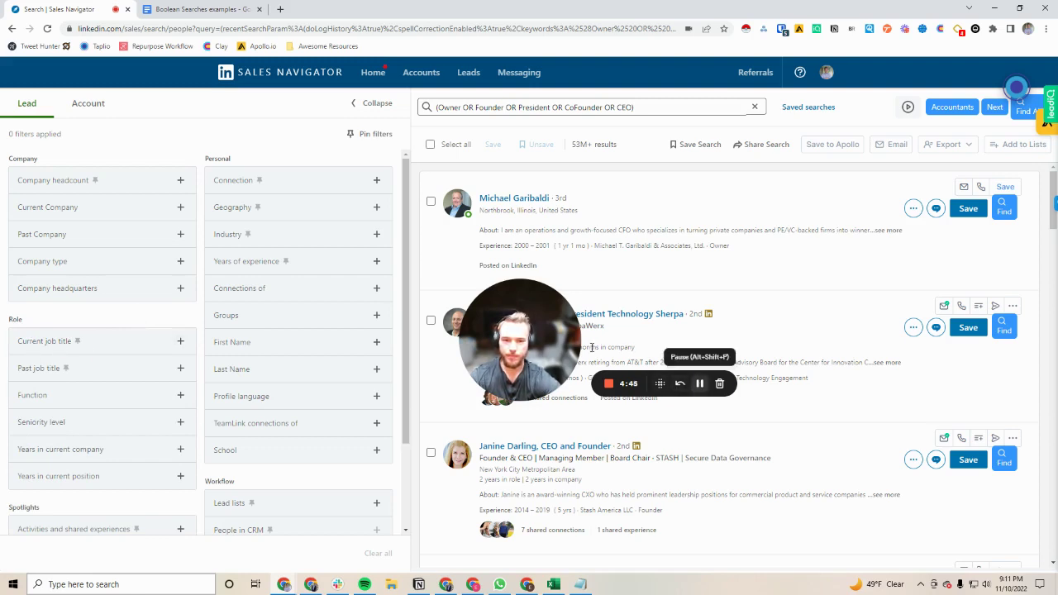
pyautogui.moveTo(522, 319); pyautogui.dragTo(81, 476)
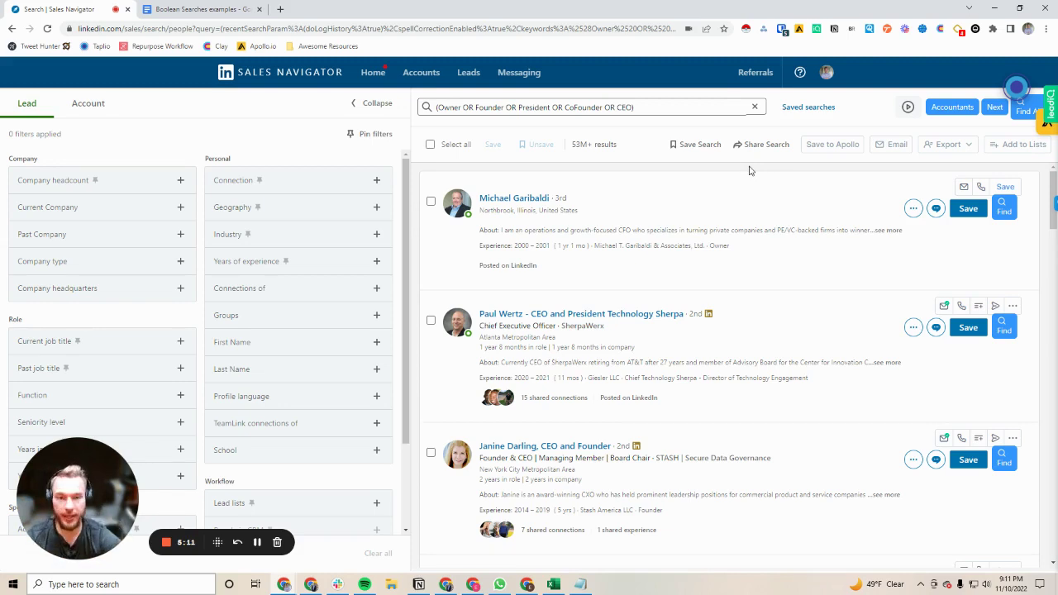
# Step: Clear the Boolean keyword query and limit leads to 1st Degree Connections
pyautogui.click(754, 107)
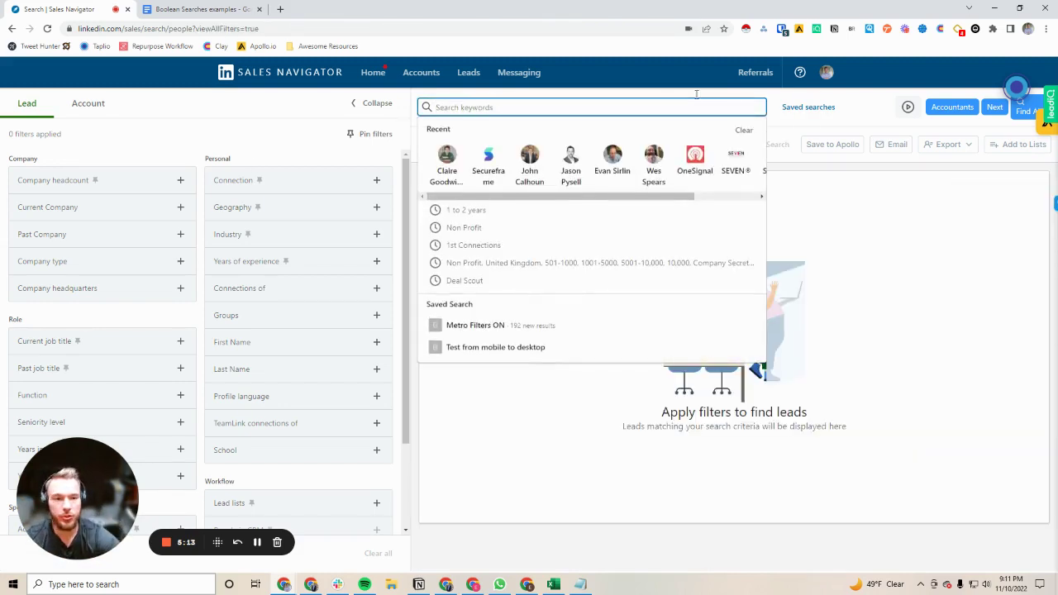
pyautogui.click(237, 184)
pyautogui.click(240, 198)
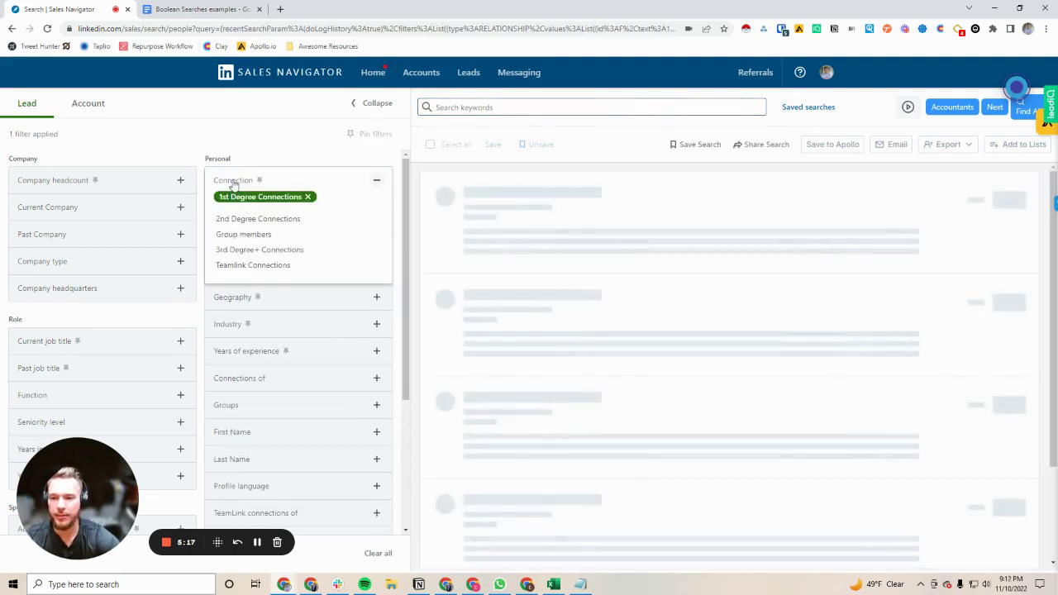
pyautogui.click(233, 181)
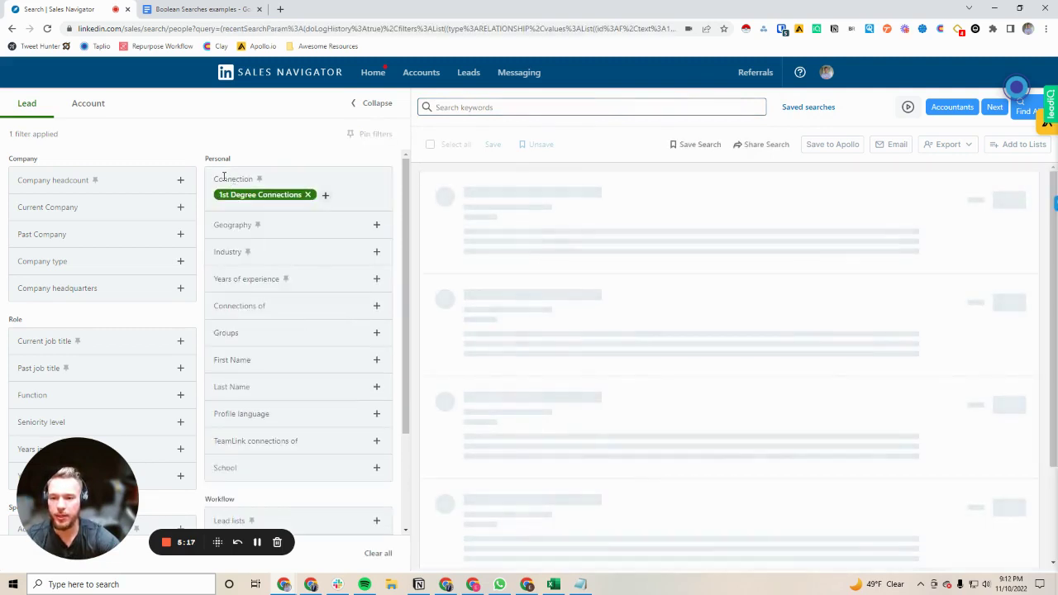
# Step: Include New Jersey, United States in the Geography filter, giving 6K+ results
pyautogui.click(234, 226)
pyautogui.write('new')
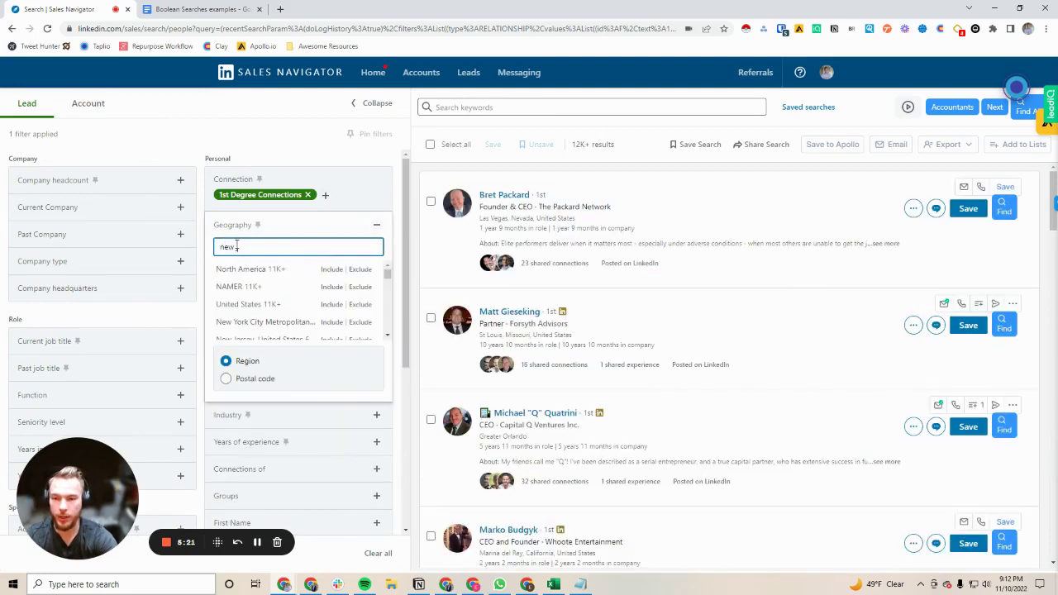
pyautogui.write(' jersey')
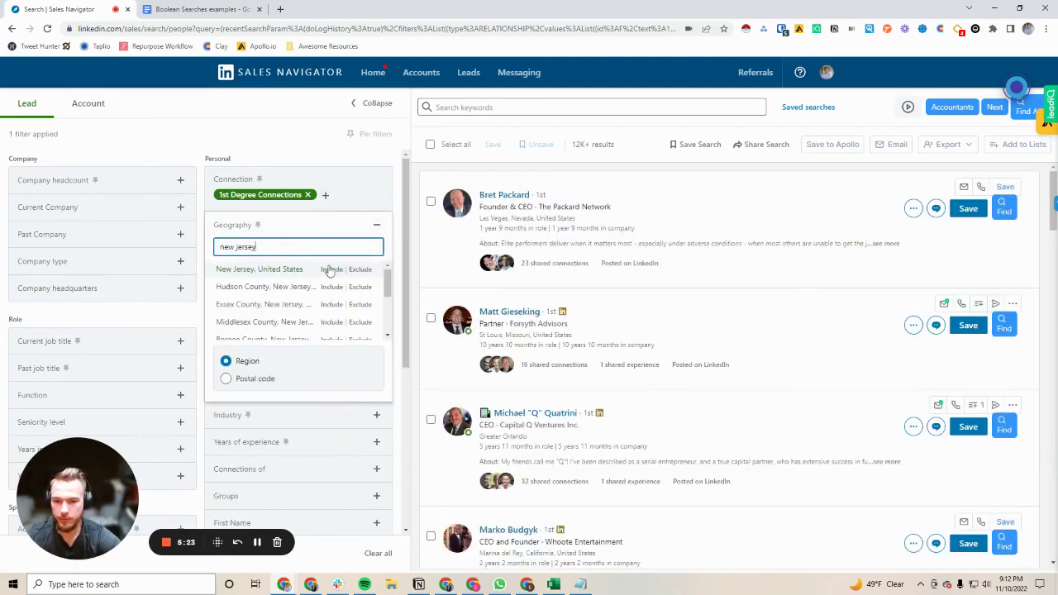
pyautogui.click(330, 270)
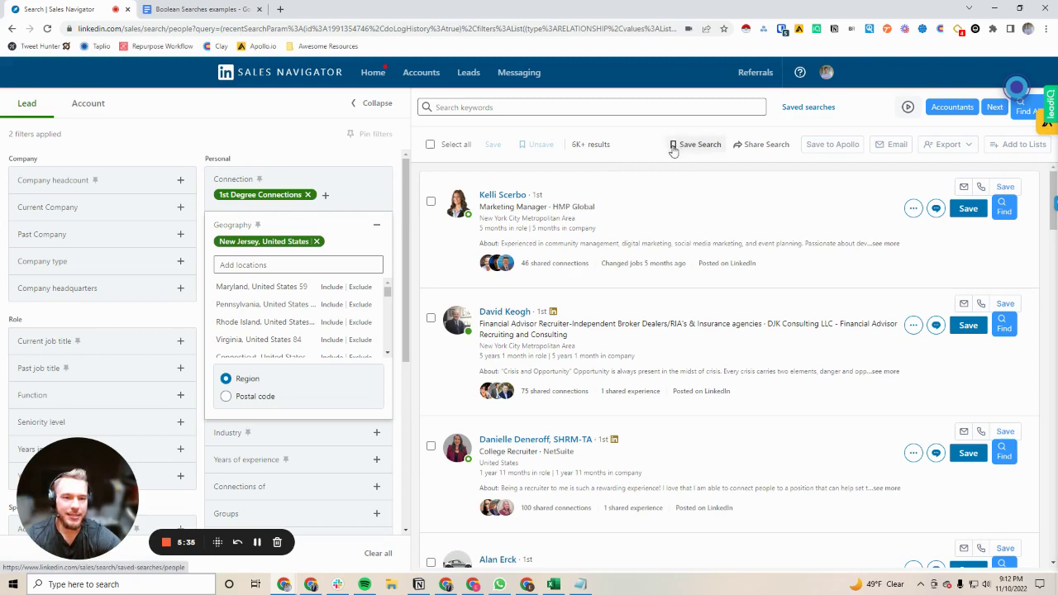
# Step: Save the search as '1st level connection near me' and dismiss the confirmation
pyautogui.click(673, 147)
pyautogui.moveTo(467, 341); pyautogui.dragTo(344, 341)
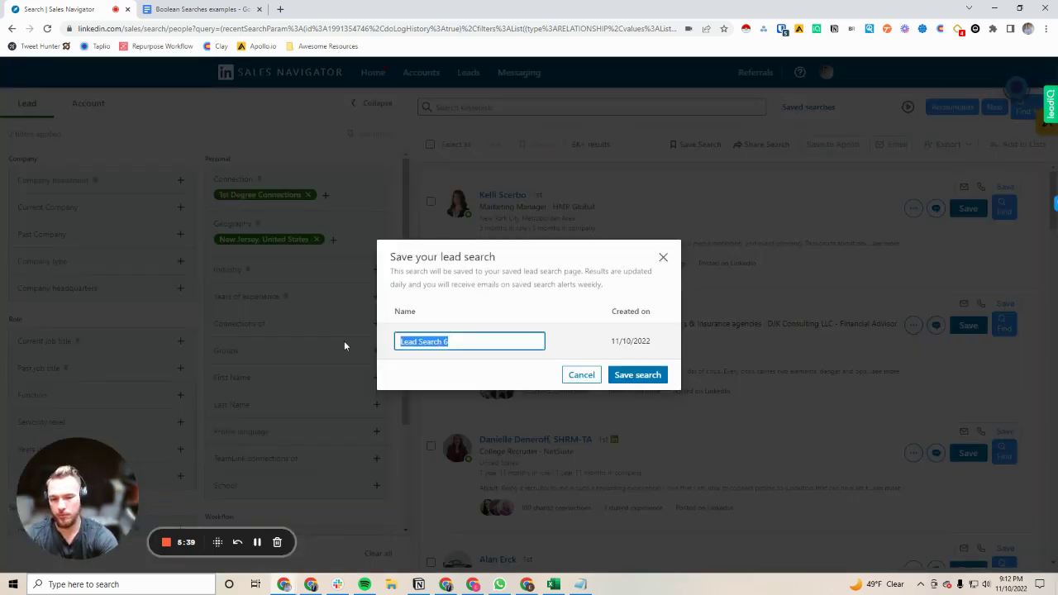
pyautogui.press('BackSpace')
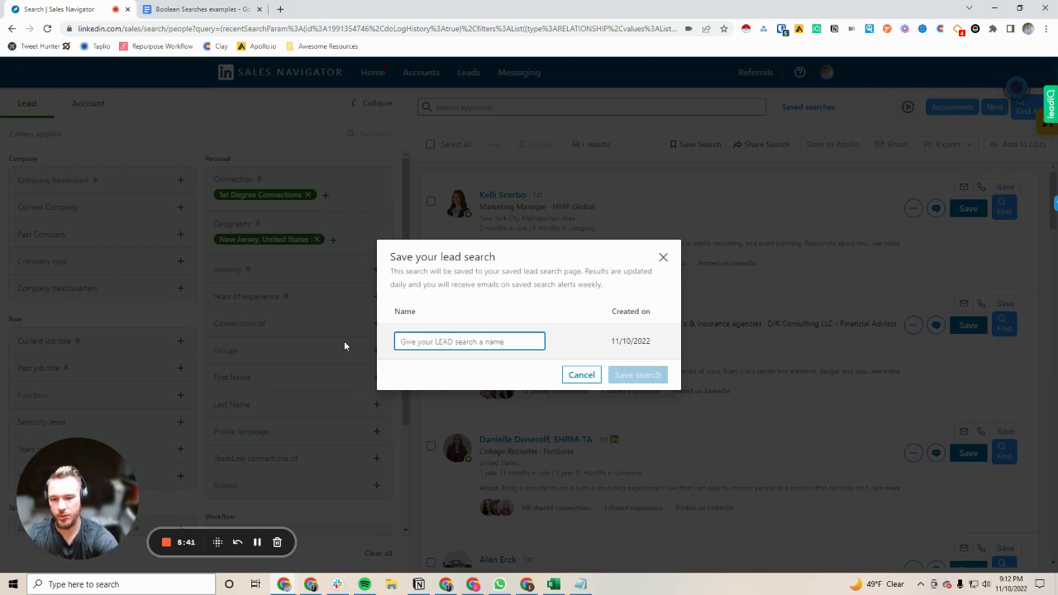
pyautogui.write('1st level co')
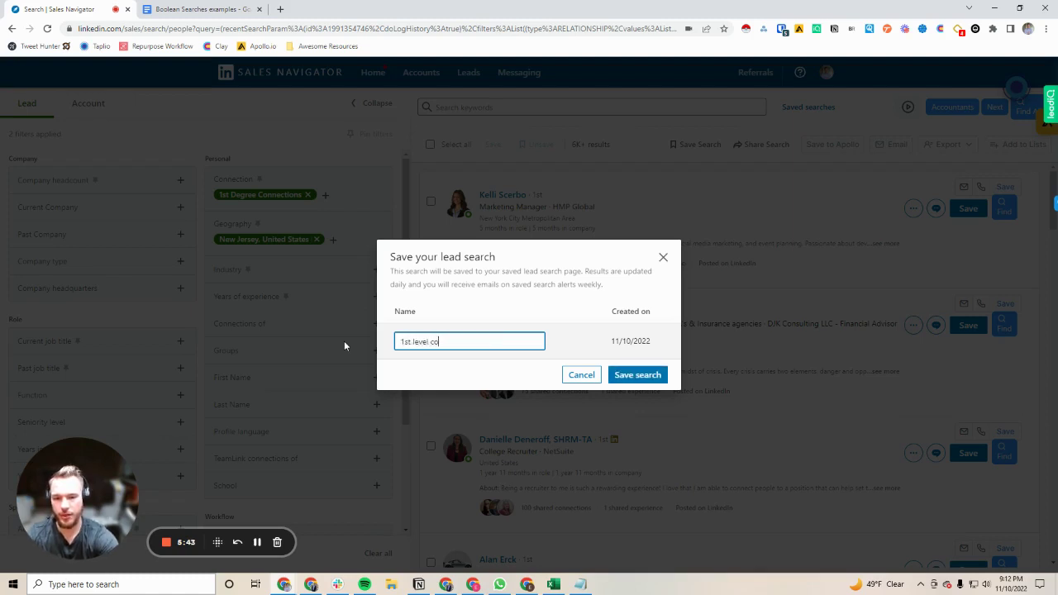
pyautogui.write('nnection near me')
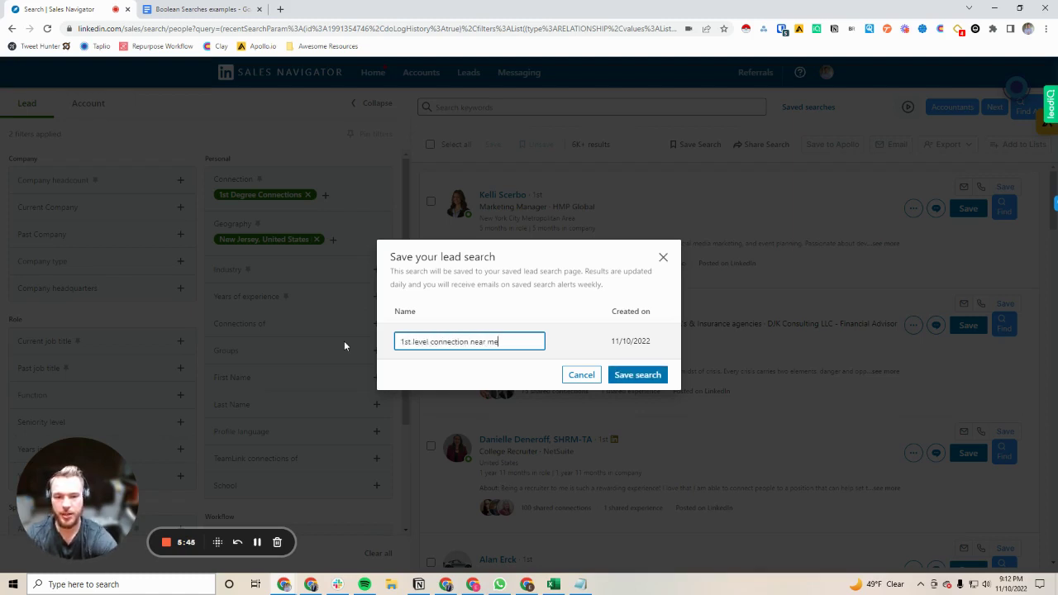
pyautogui.click(637, 378)
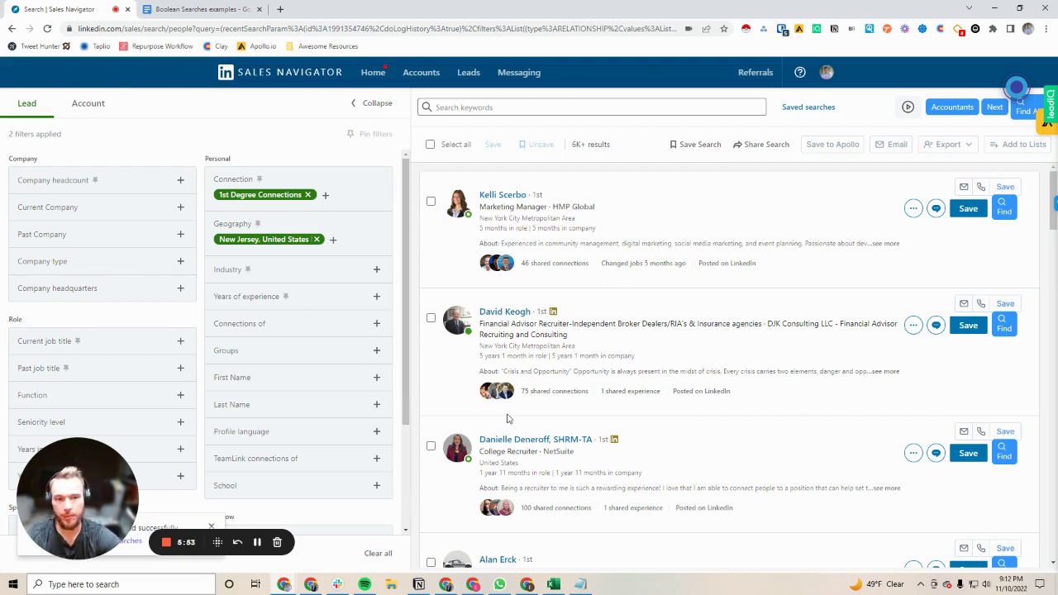
pyautogui.moveTo(91, 460); pyautogui.dragTo(102, 149)
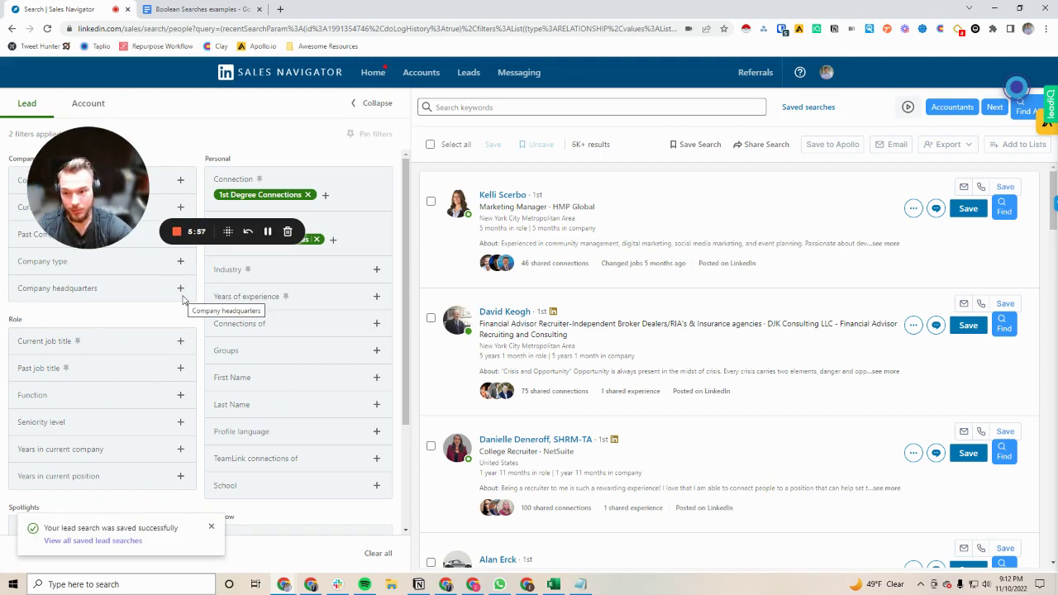
pyautogui.click(210, 526)
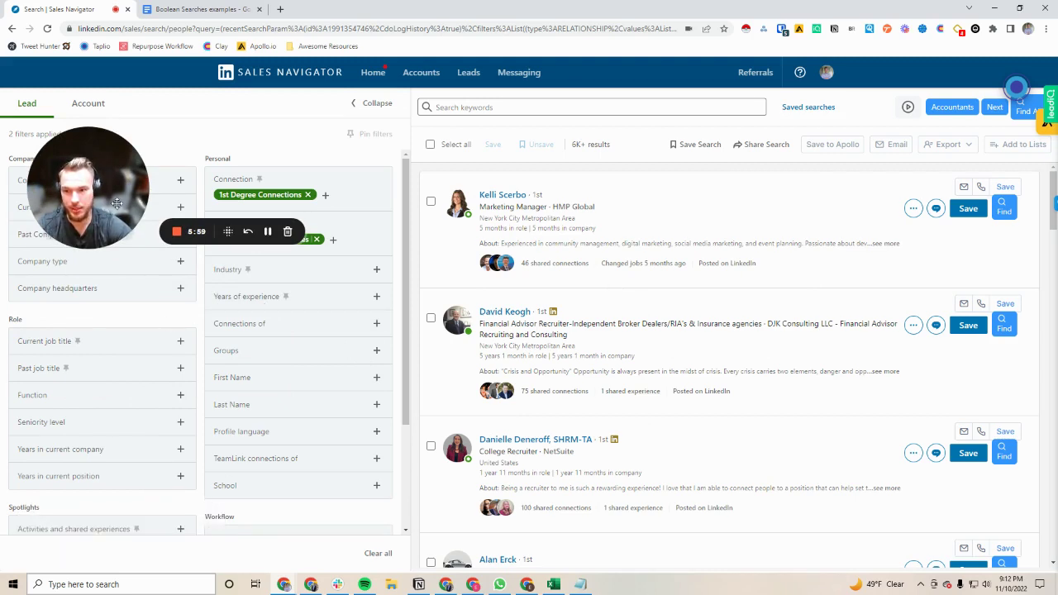
pyautogui.moveTo(105, 171); pyautogui.dragTo(499, 304)
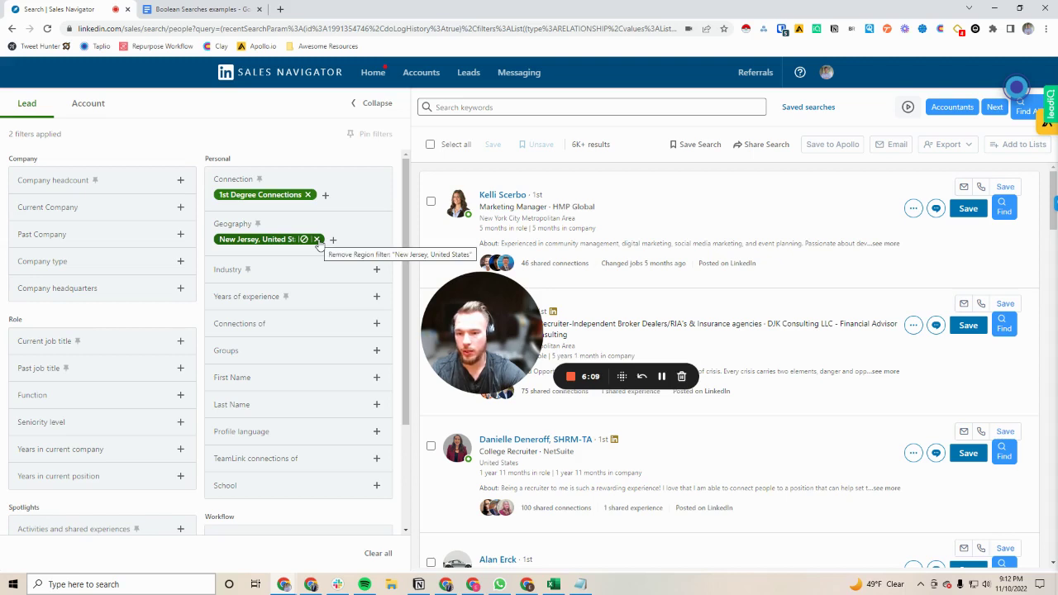
# Step: Remove the New Jersey and 1st Degree Connections filters, then filter by the lead's first name
pyautogui.click(316, 239)
pyautogui.click(307, 194)
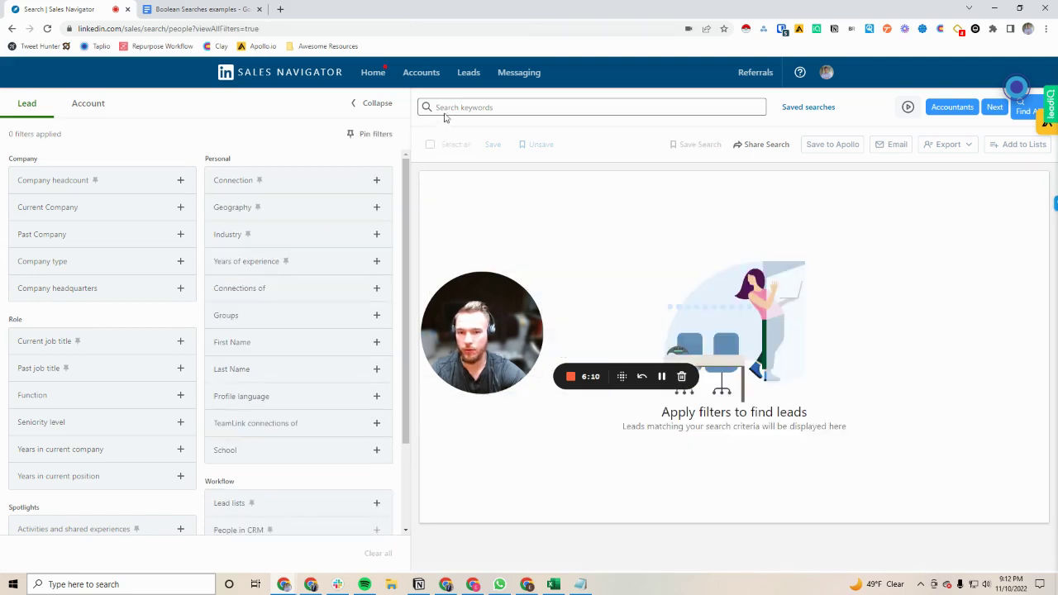
pyautogui.click(236, 342)
pyautogui.click(253, 364)
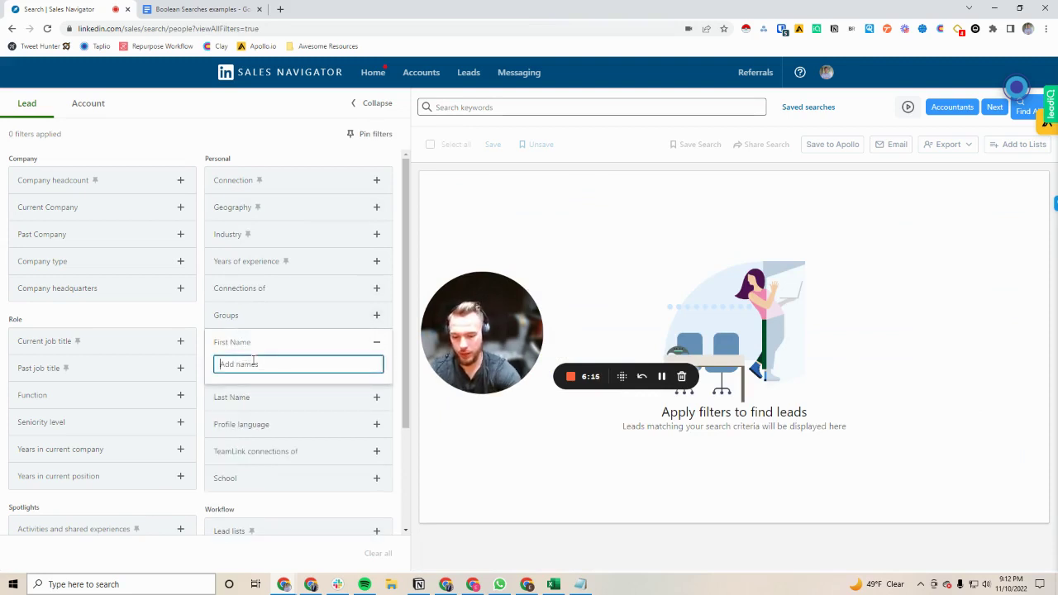
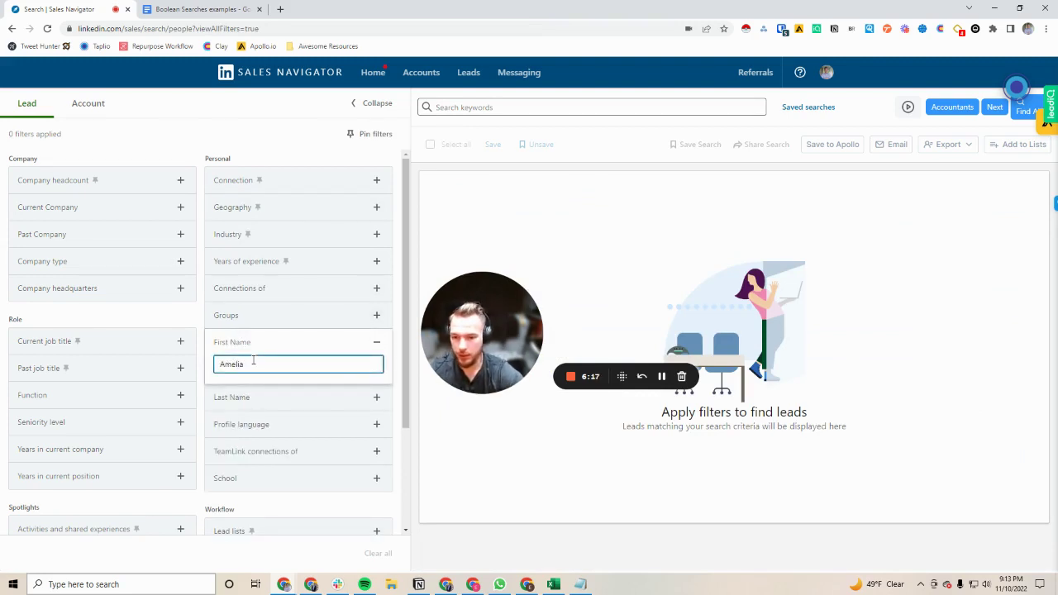
pyautogui.press('Return')
# Step: Add the lead's last name as a filter (251 results) and tick the regie.ai lead
pyautogui.click(222, 413)
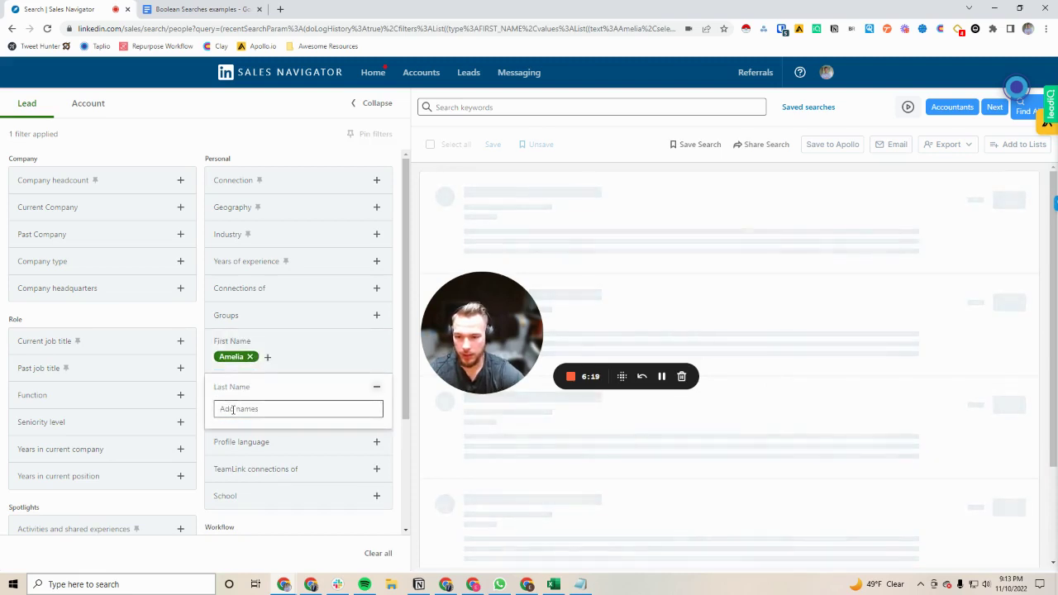
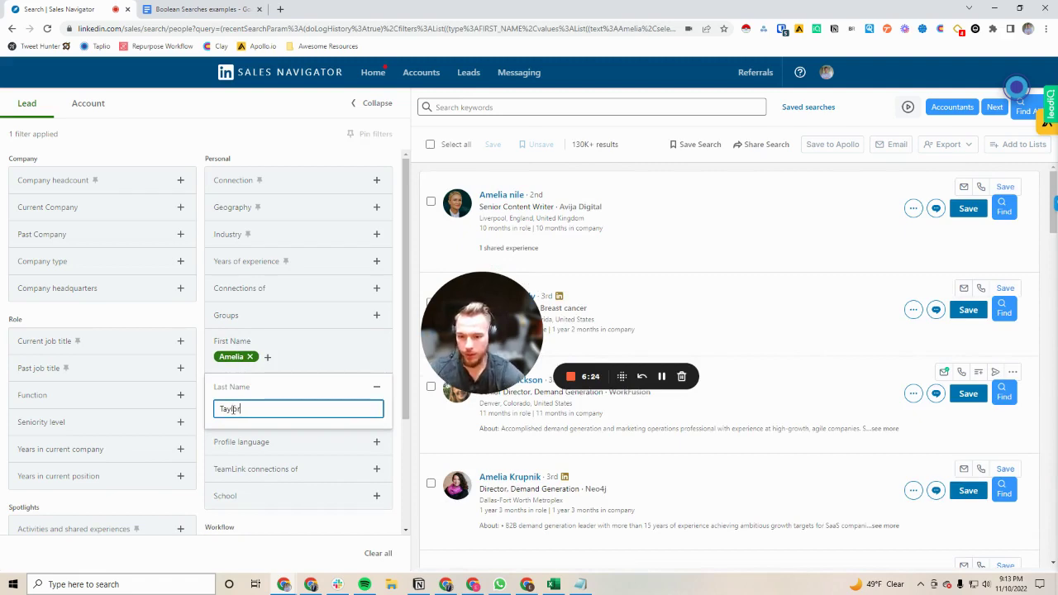
pyautogui.press('Return')
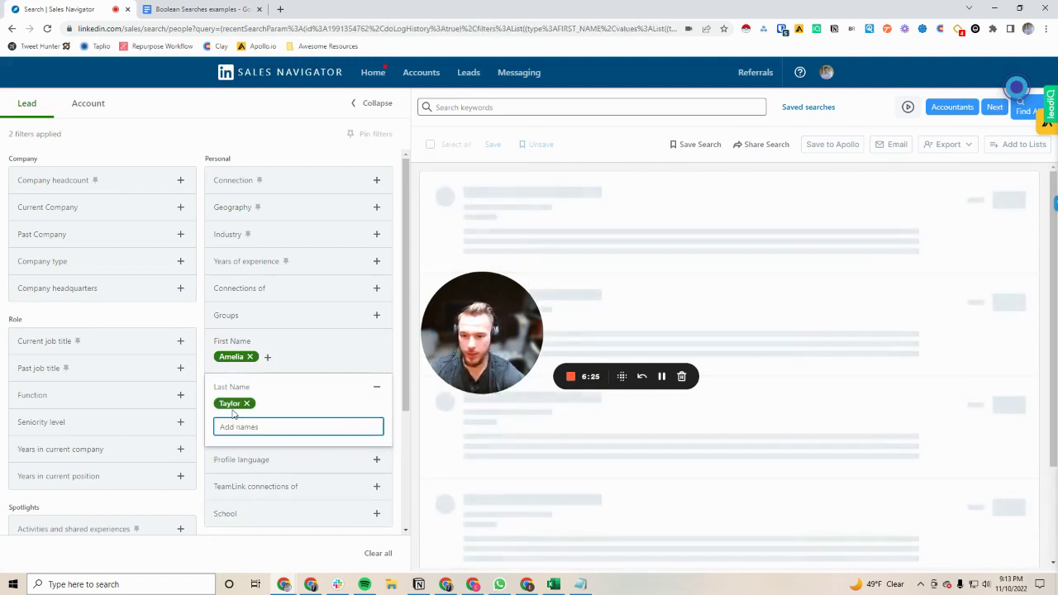
pyautogui.moveTo(491, 294); pyautogui.dragTo(158, 289)
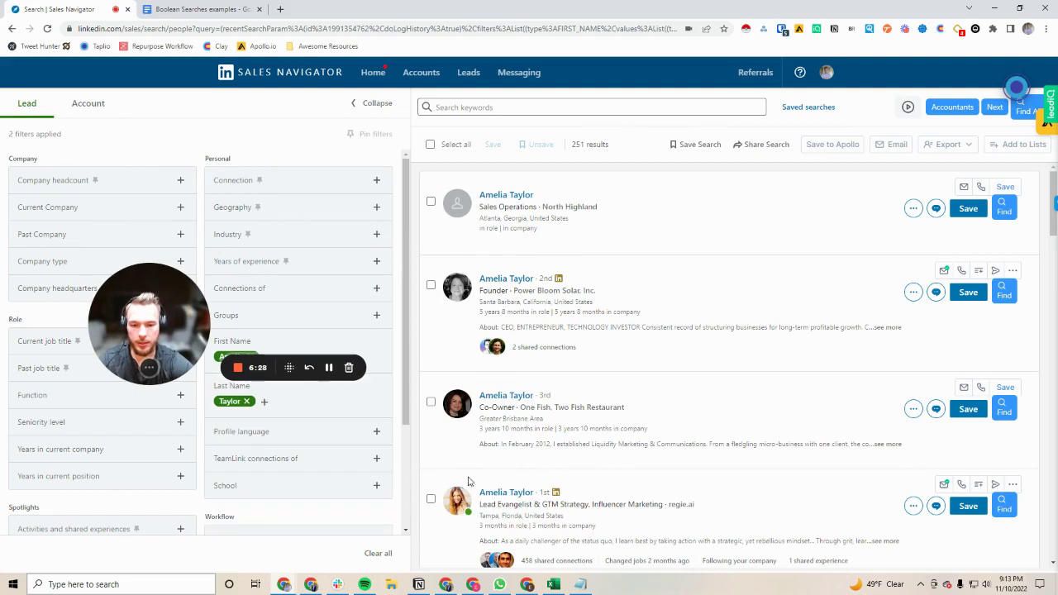
pyautogui.click(430, 499)
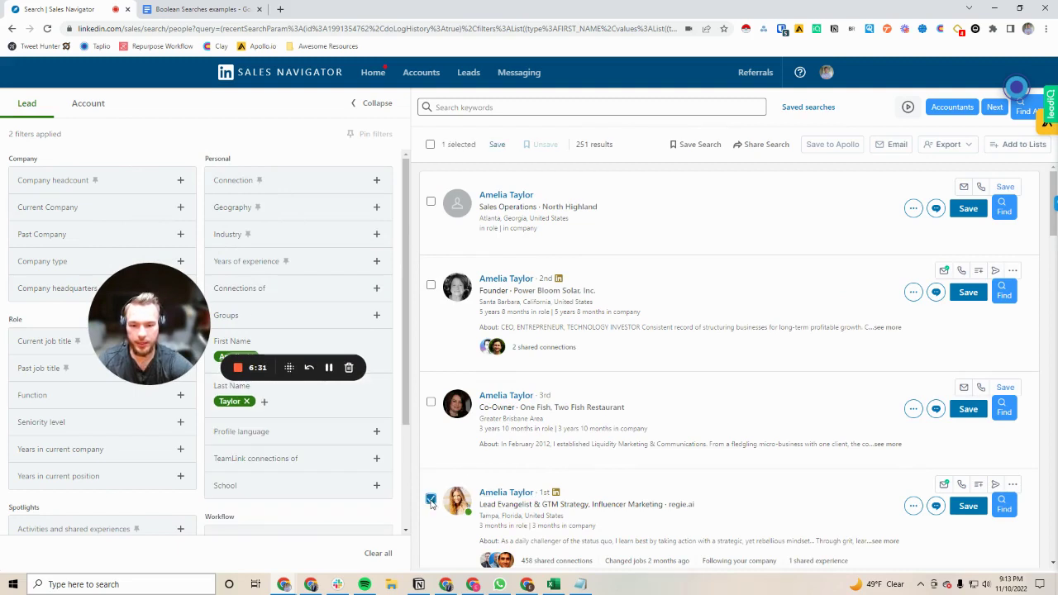
# Step: Save the regie.ai lead into a new lead list named 'Sold to in the past'
pyautogui.click(497, 145)
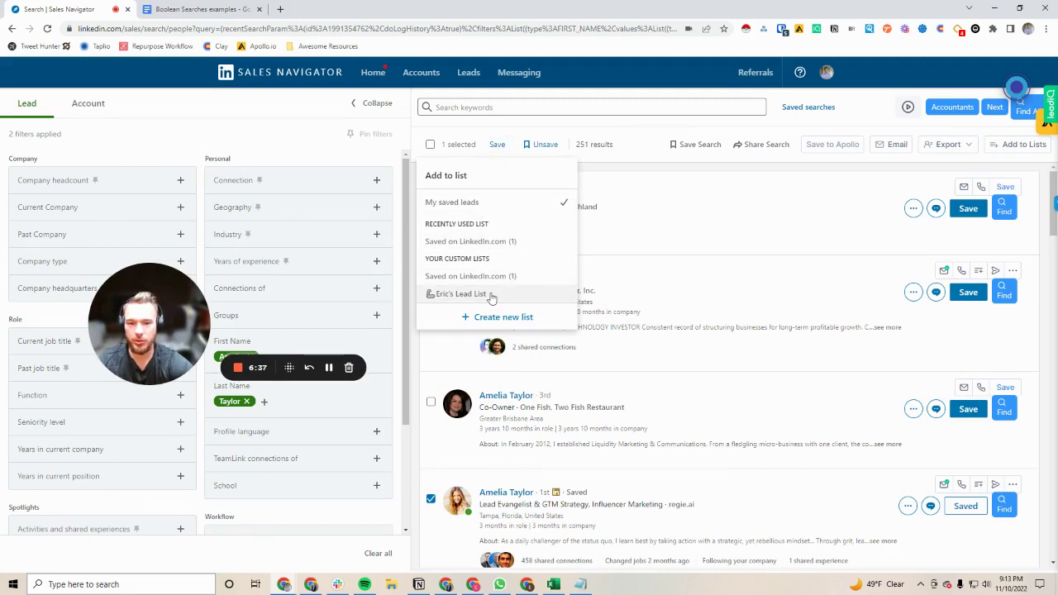
pyautogui.click(499, 317)
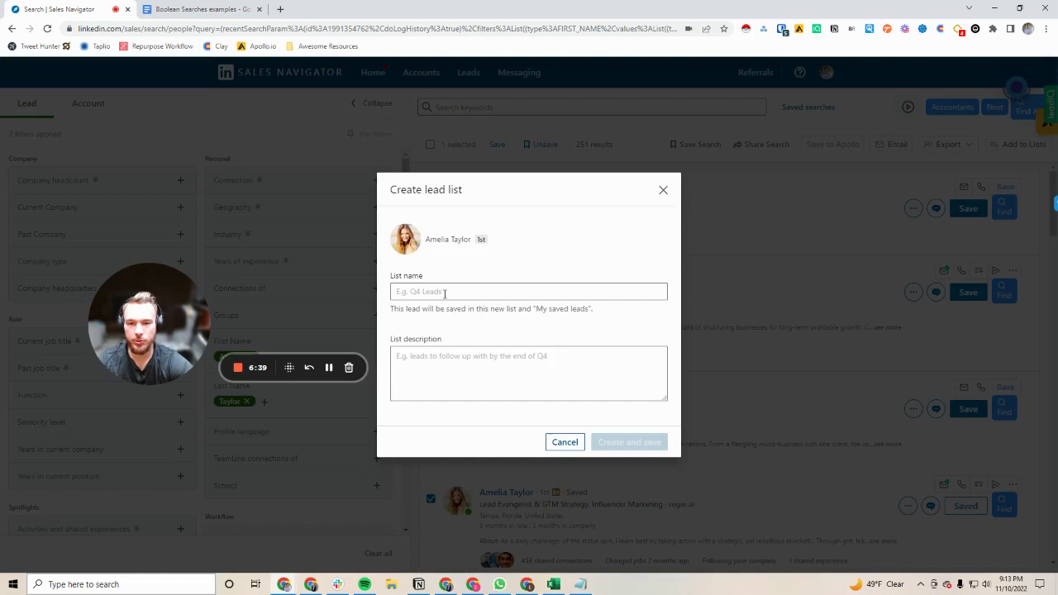
pyautogui.click(445, 293)
pyautogui.write('Sold to in the past')
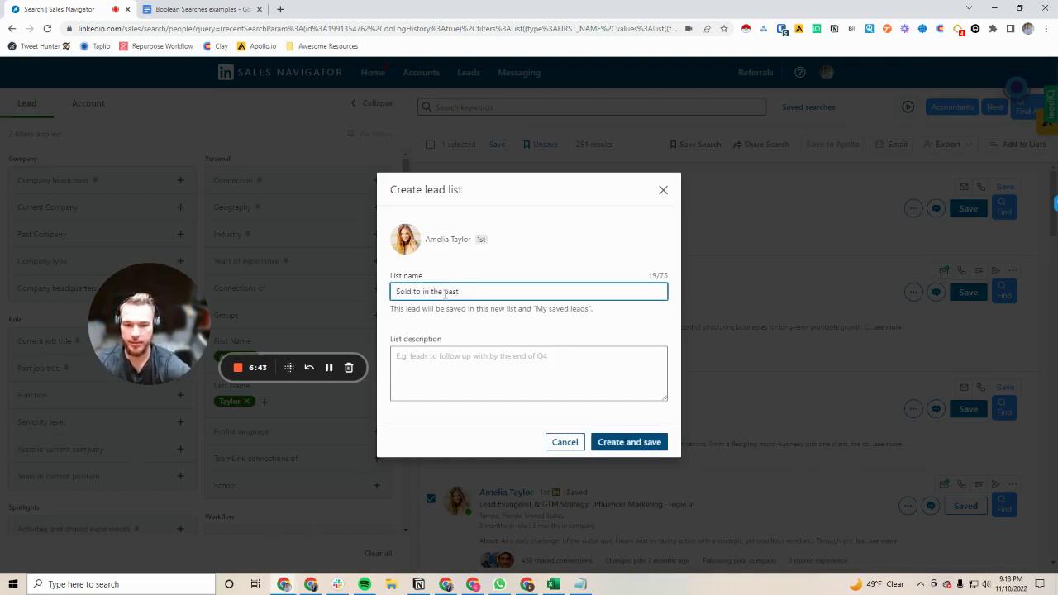
pyautogui.click(629, 442)
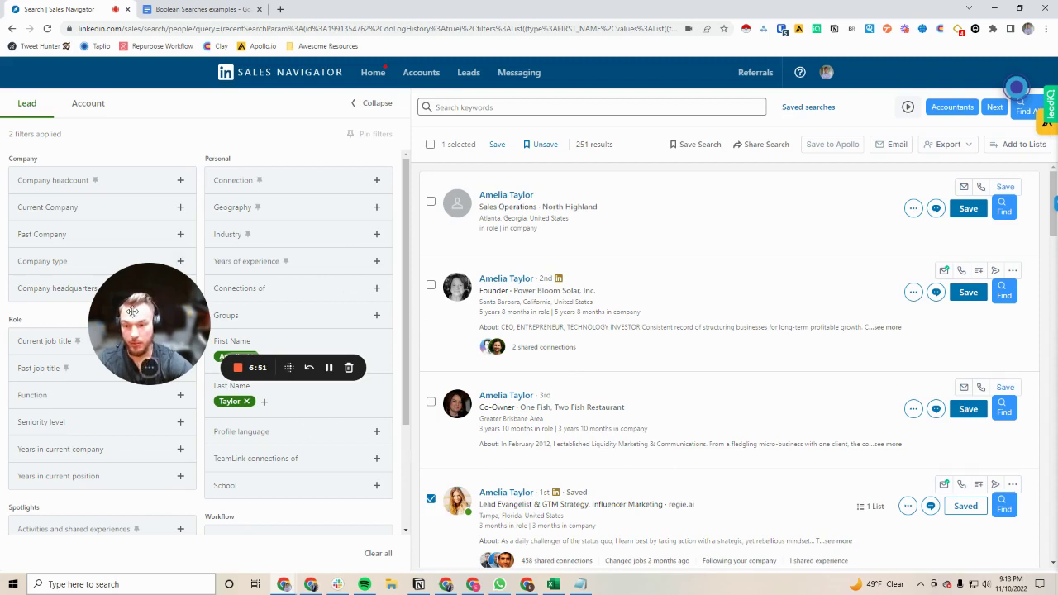
pyautogui.moveTo(133, 312); pyautogui.dragTo(96, 156)
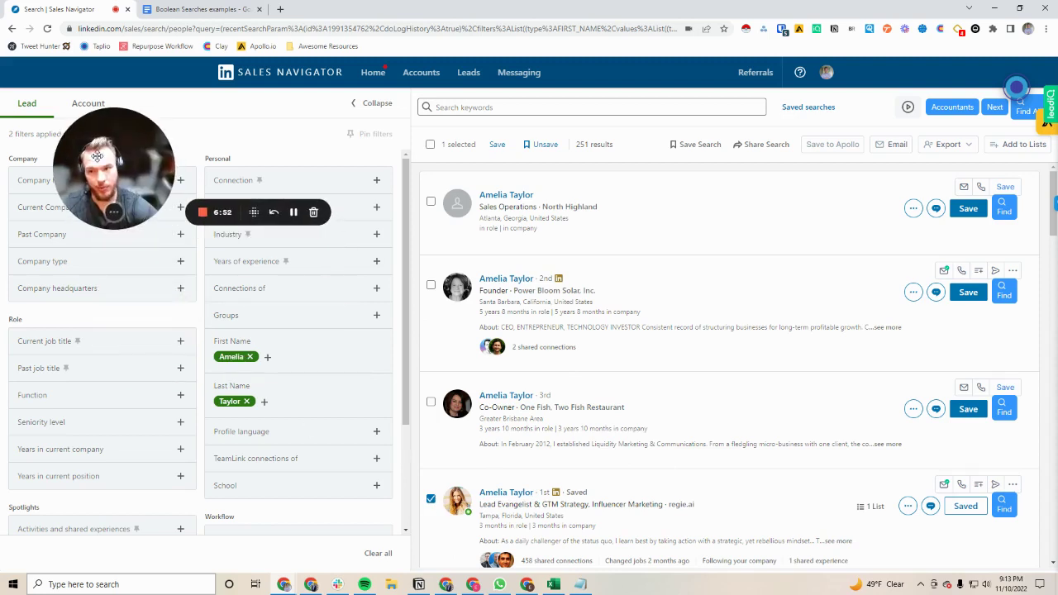
# Step: Clear the first and last name filters and include the 'Sold to in the past' lead list
pyautogui.click(250, 357)
pyautogui.click(247, 382)
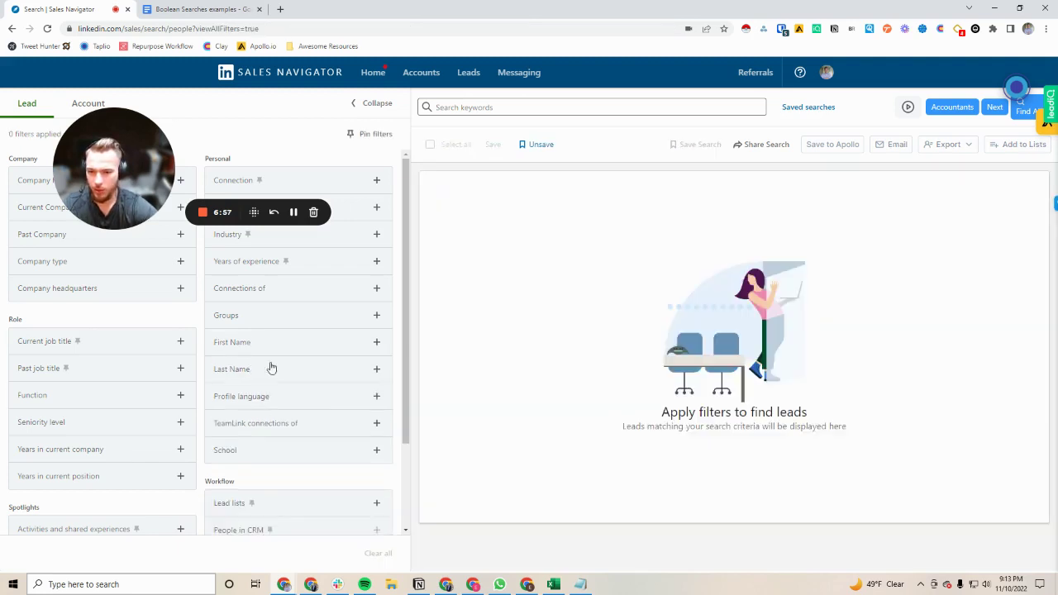
pyautogui.scroll(-3, 271, 367)
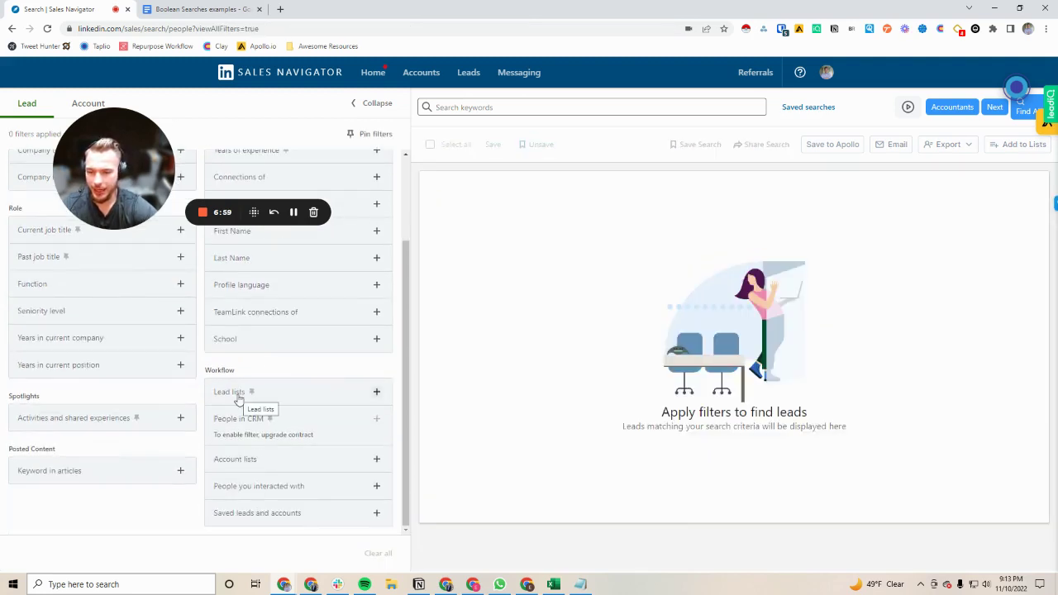
pyautogui.click(242, 392)
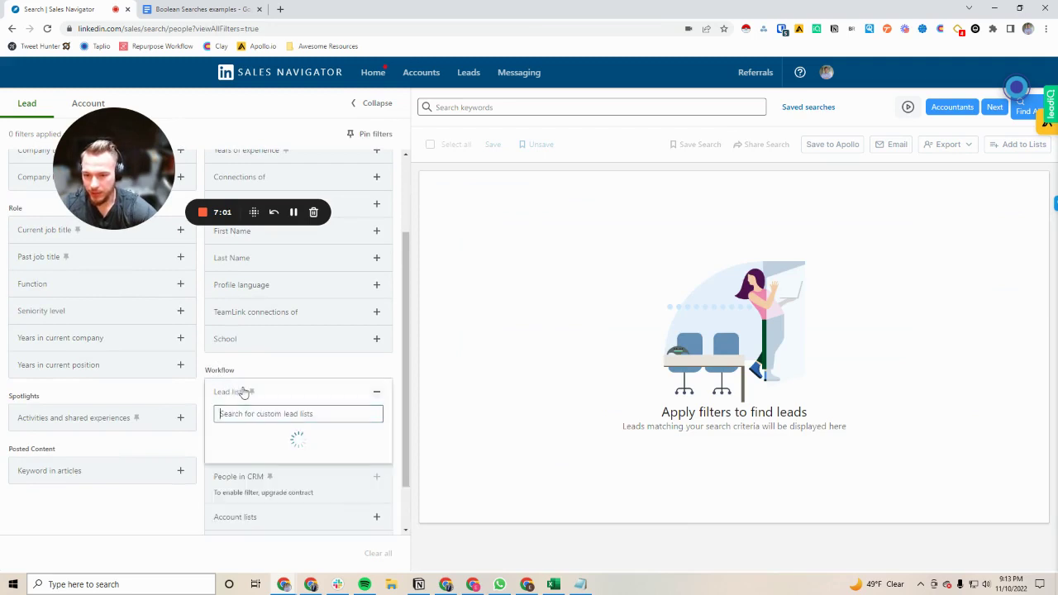
pyautogui.scroll(-1, 268, 471)
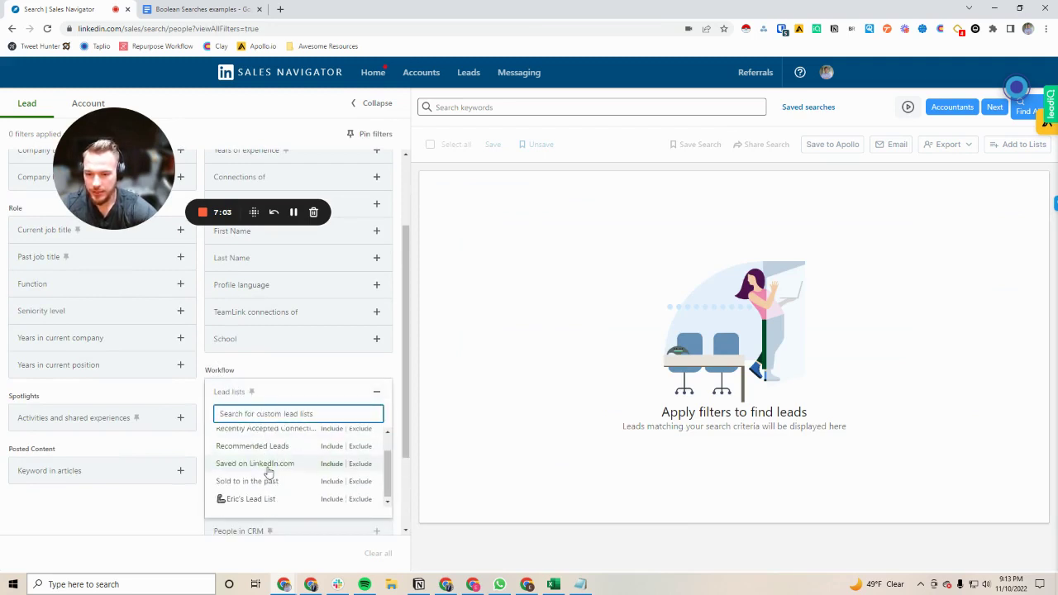
pyautogui.scroll(-1, 273, 471)
pyautogui.click(326, 426)
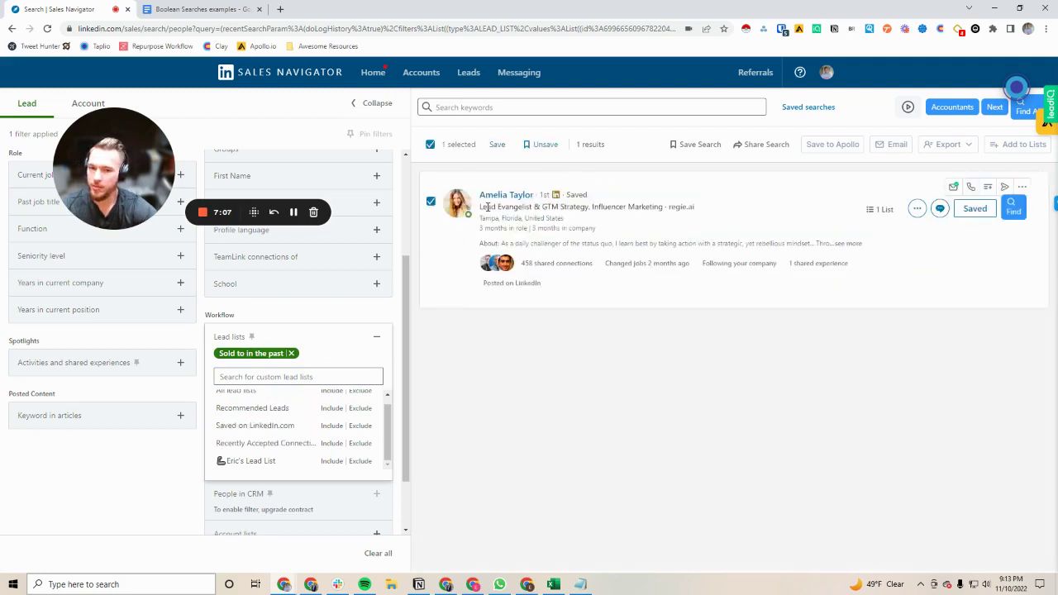
pyautogui.click(430, 201)
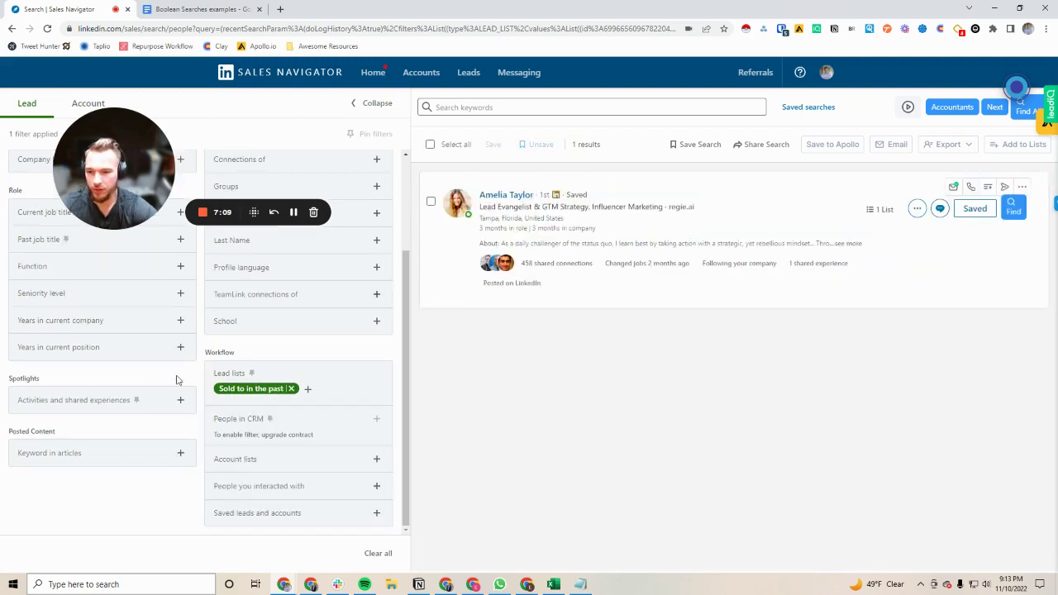
# Step: Add the 'Changed jobs in last 90 days' spotlight filter and return to the filtered results
pyautogui.click(62, 404)
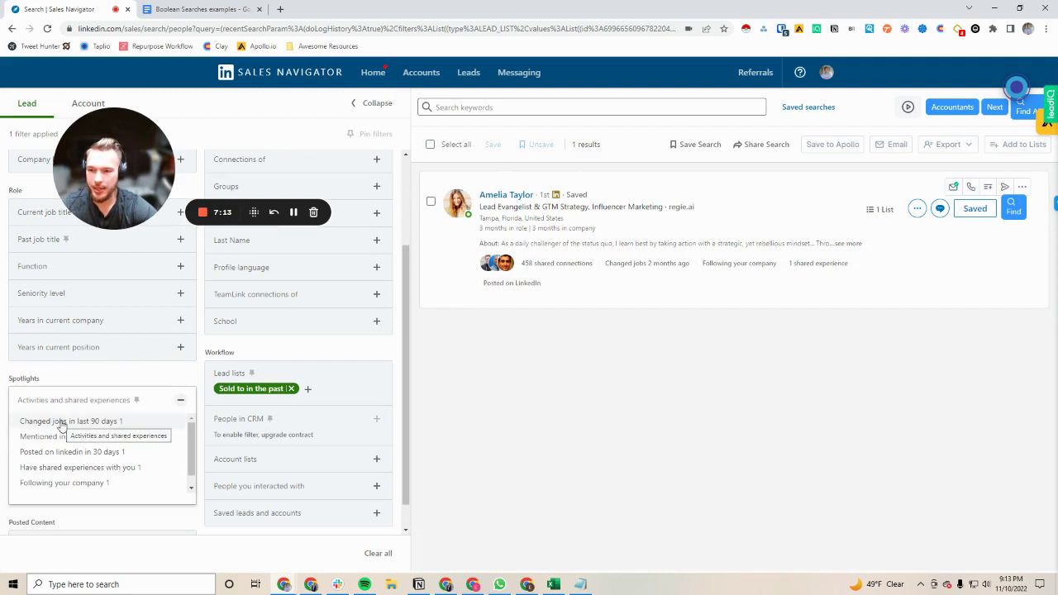
pyautogui.click(62, 422)
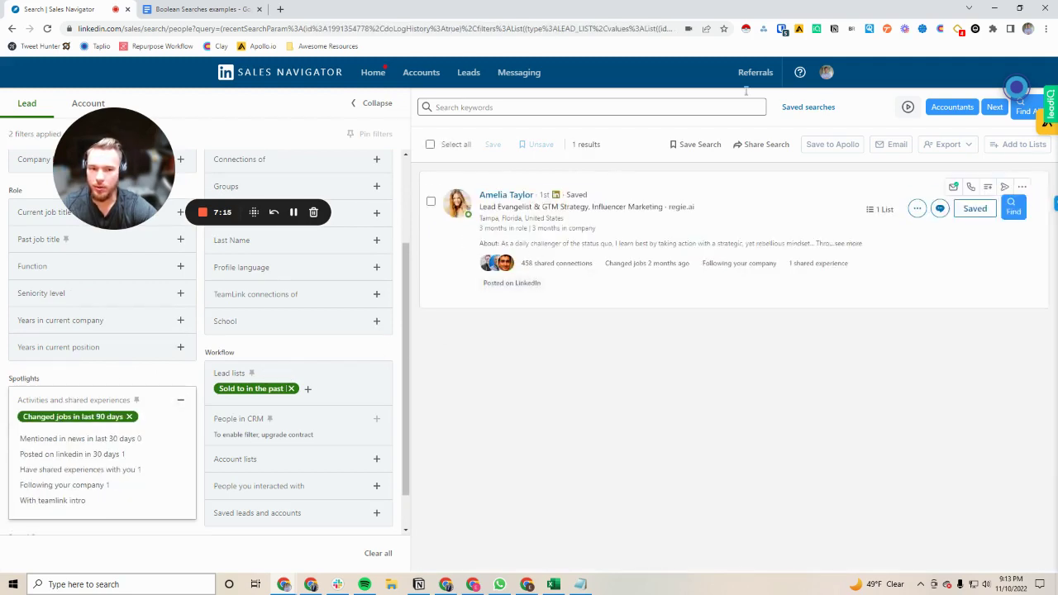
pyautogui.click(827, 117)
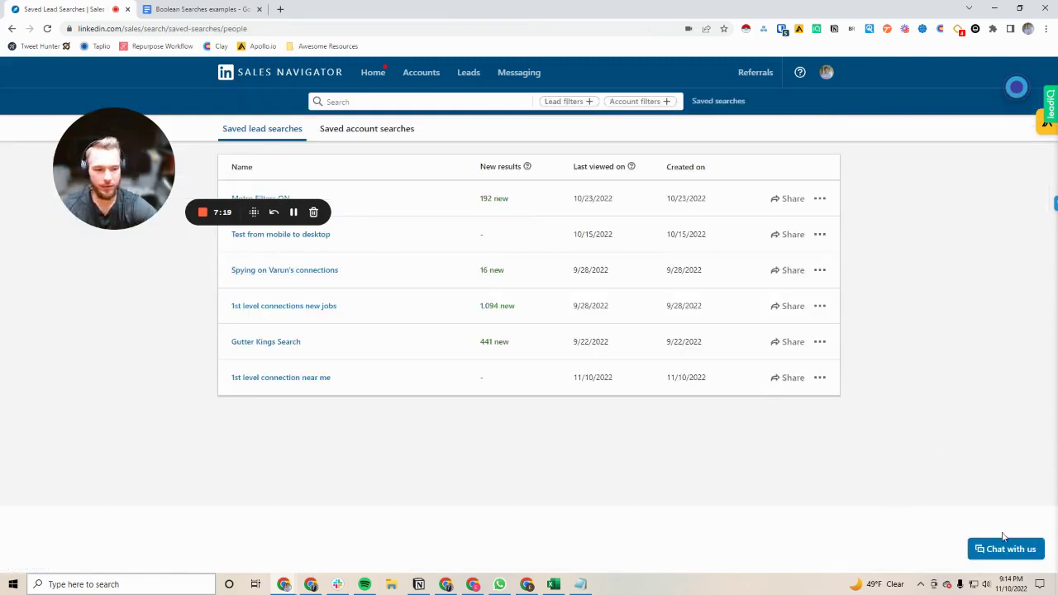
pyautogui.click(504, 202)
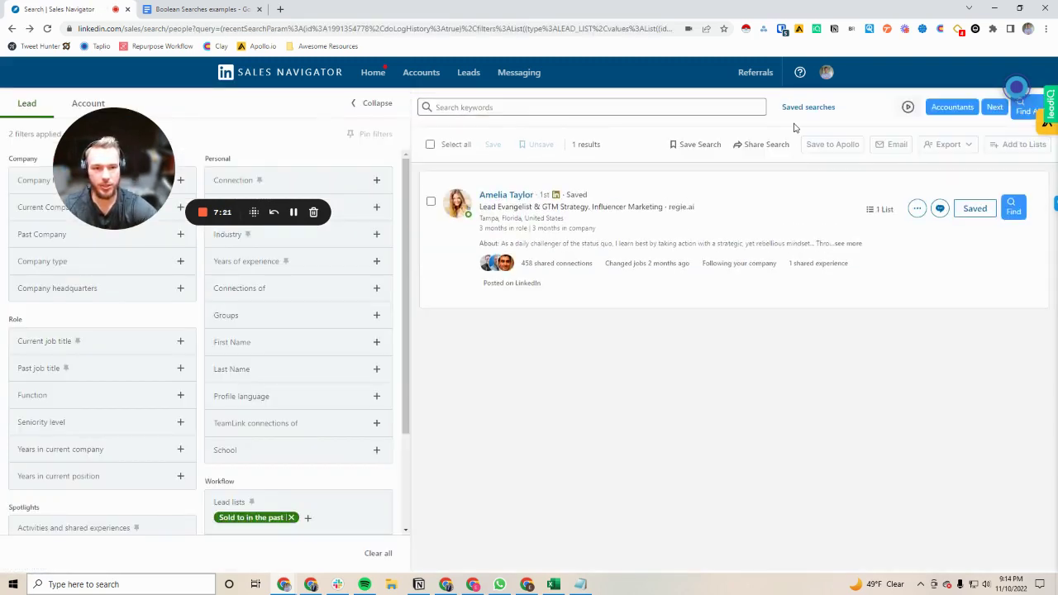
# Step: Save the lead search as 'Sold to in past, new job', replacing 'Lead Search 7', and dismiss the confirmation
pyautogui.click(698, 143)
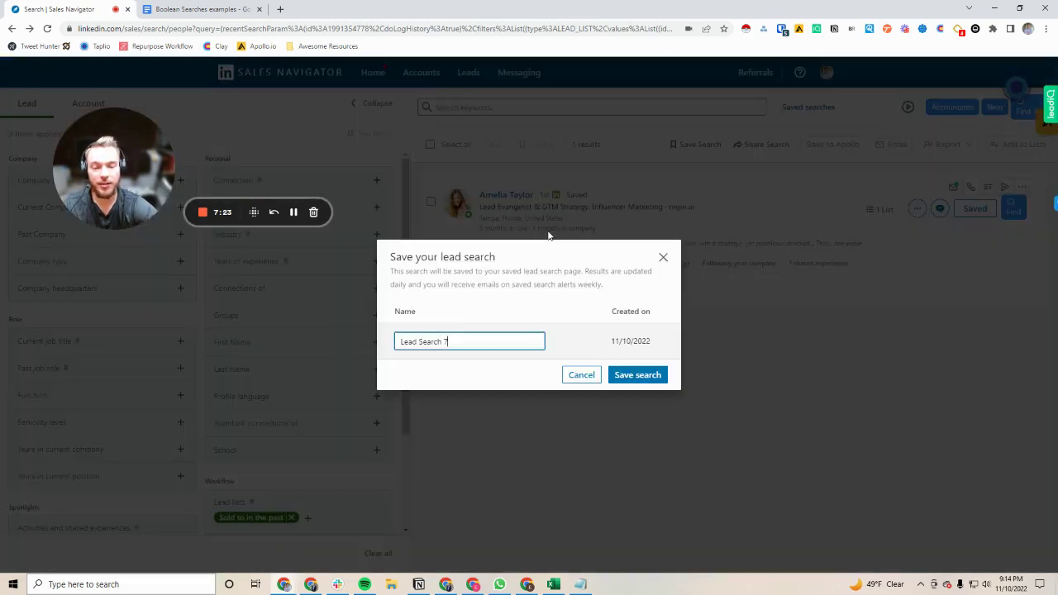
pyautogui.moveTo(455, 337); pyautogui.dragTo(360, 344)
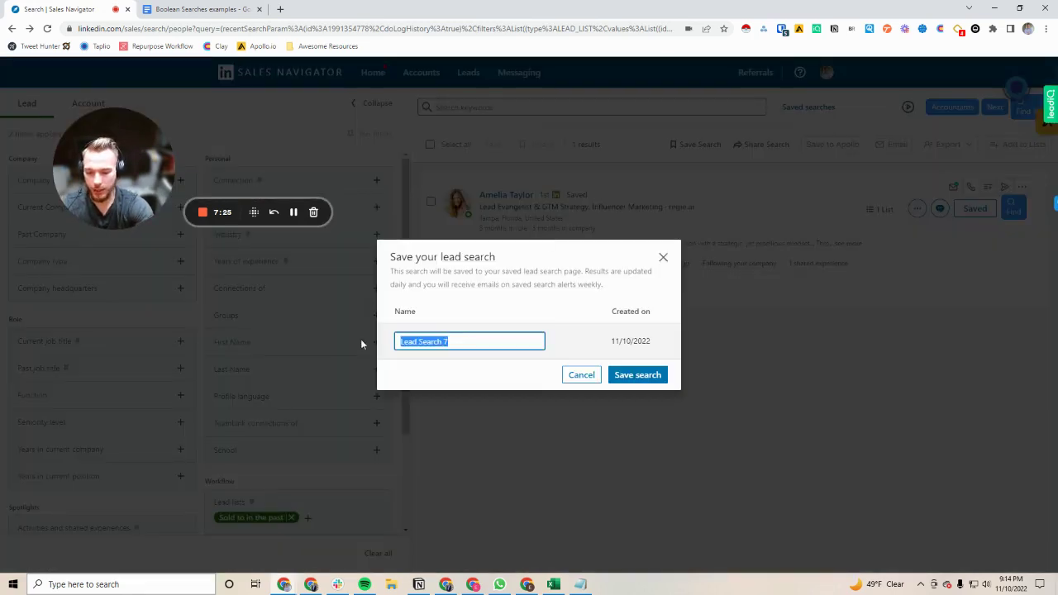
pyautogui.write('Sold to in past, new job')
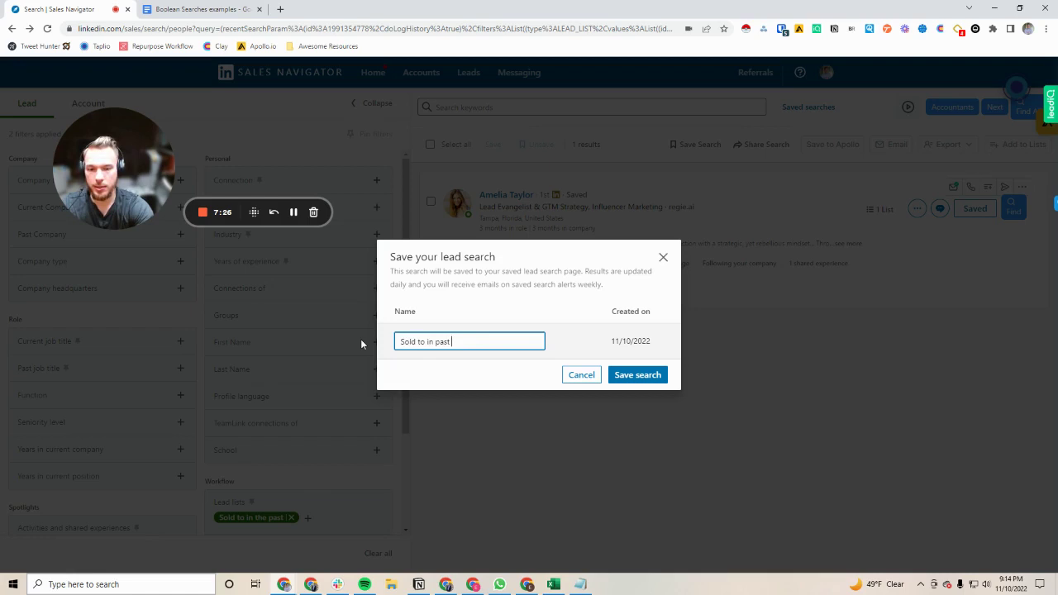
pyautogui.click(635, 373)
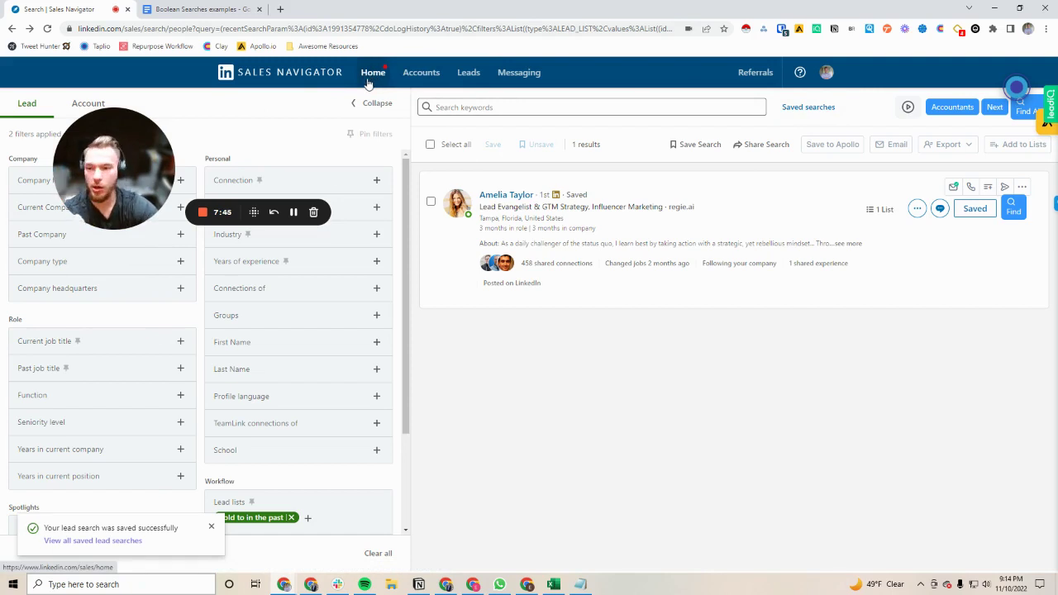
pyautogui.click(211, 526)
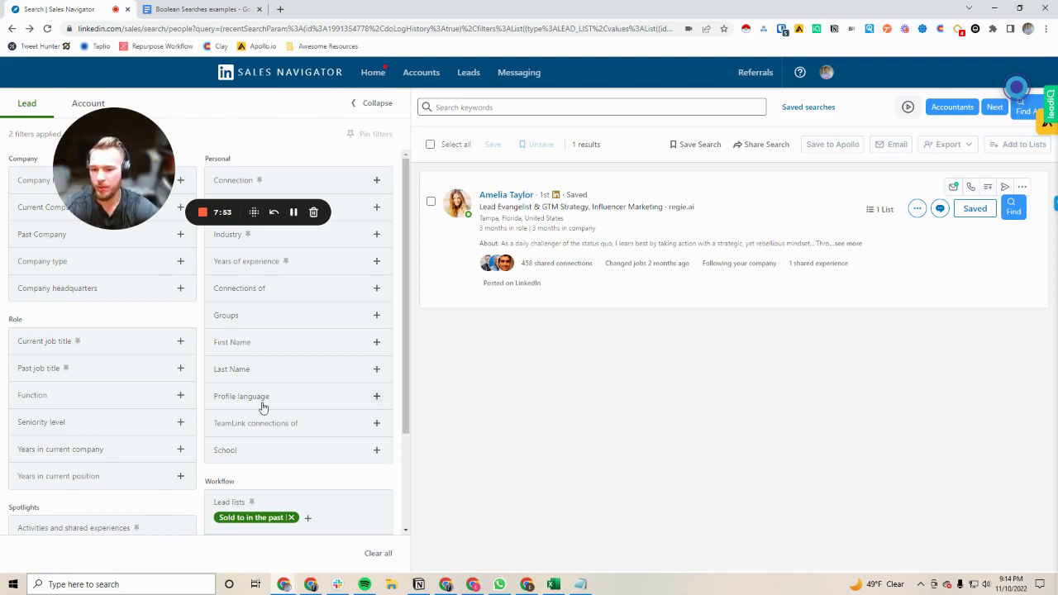
pyautogui.scroll(-1, 199, 372)
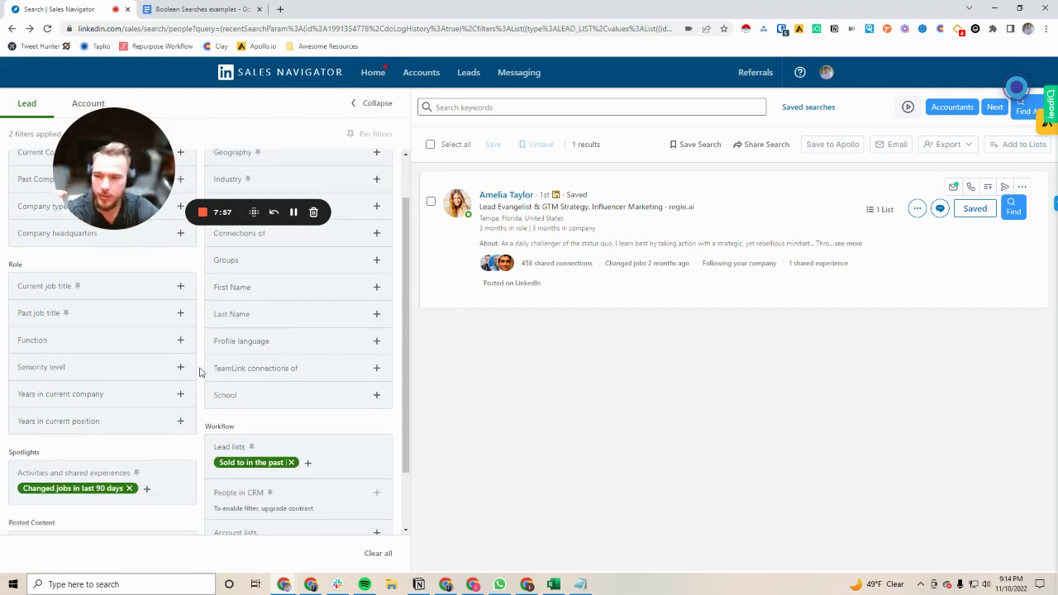
# Step: Remove the 'Changed jobs in last 90 days' and 'Sold to in the past' filters
pyautogui.scroll(-1, 80, 435)
pyautogui.click(73, 435)
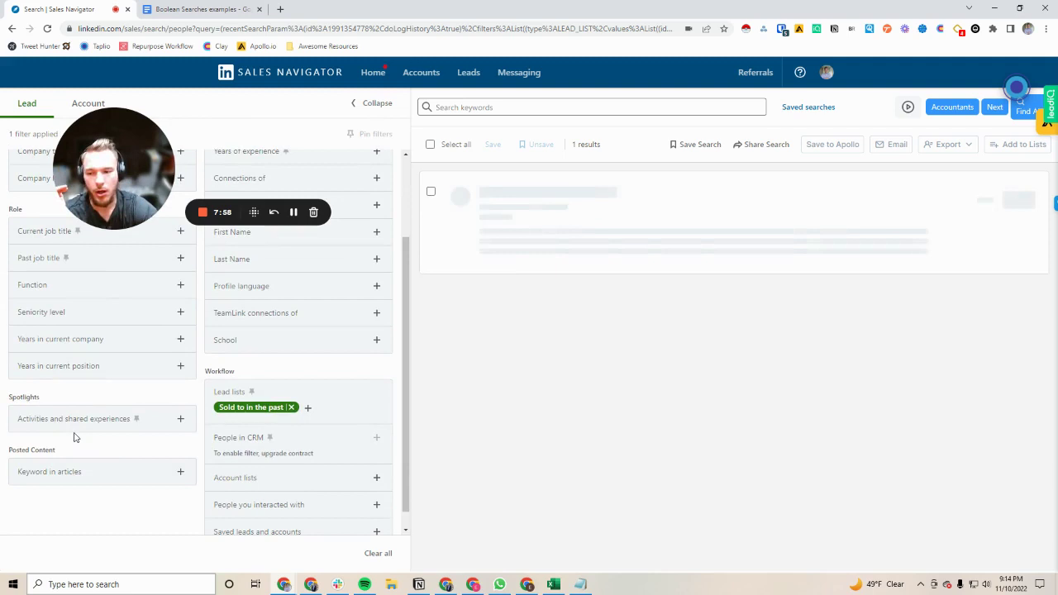
pyautogui.click(291, 407)
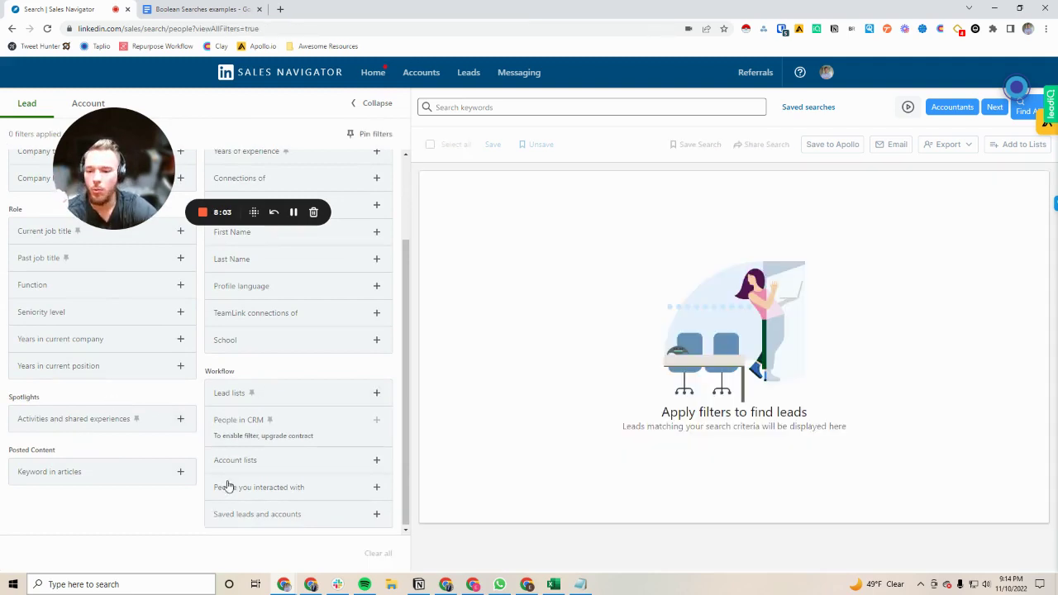
# Step: Expand and collapse the People you interacted with and Activities and shared experiences options
pyautogui.click(252, 489)
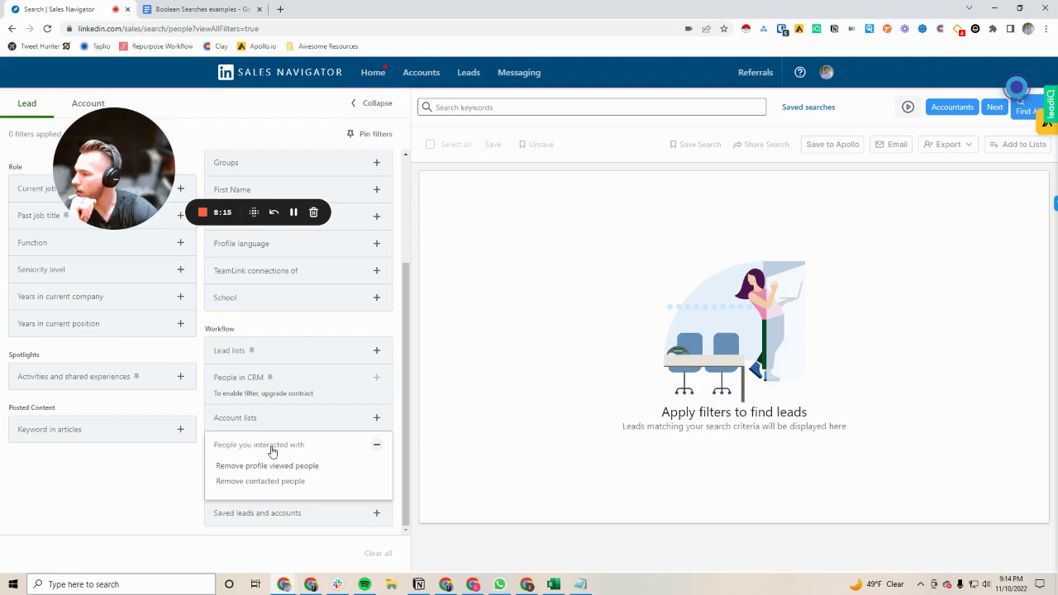
pyautogui.click(271, 449)
pyautogui.click(66, 418)
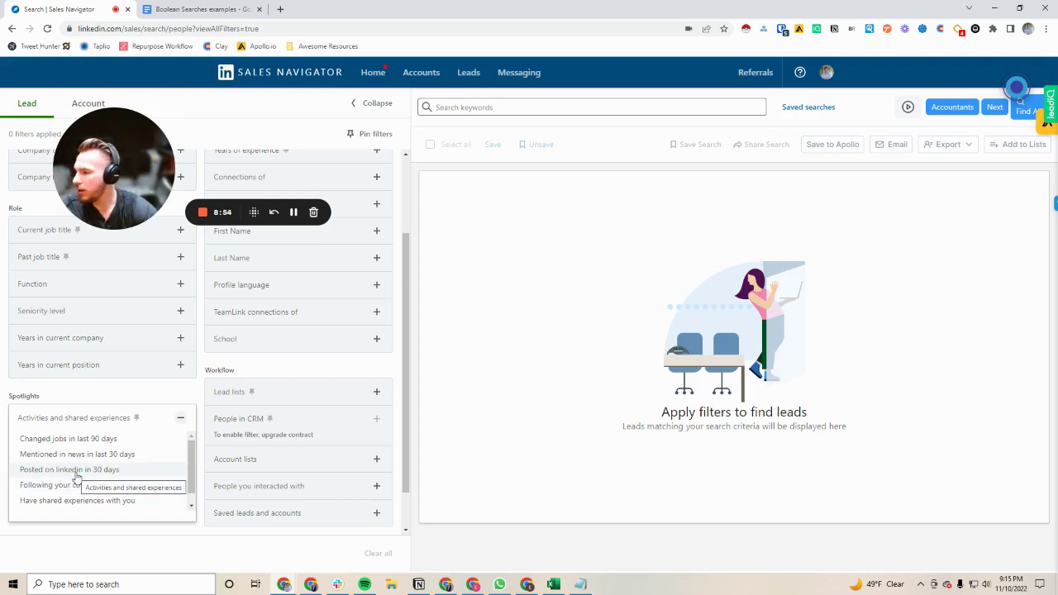
pyautogui.click(86, 420)
pyautogui.moveTo(123, 161); pyautogui.dragTo(91, 413)
pyautogui.scroll(1, 245, 343)
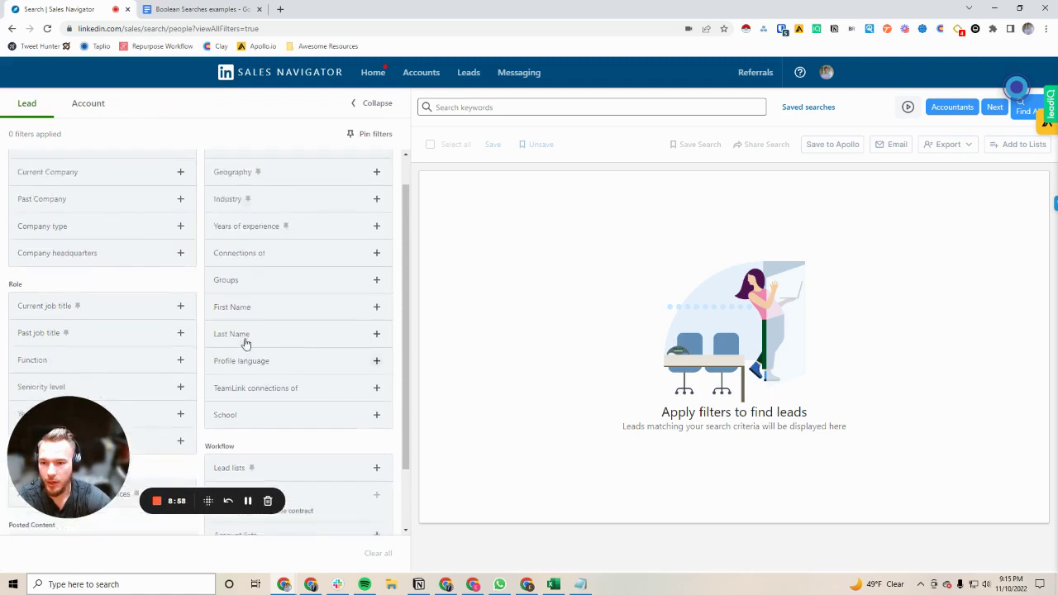
pyautogui.scroll(1, 240, 330)
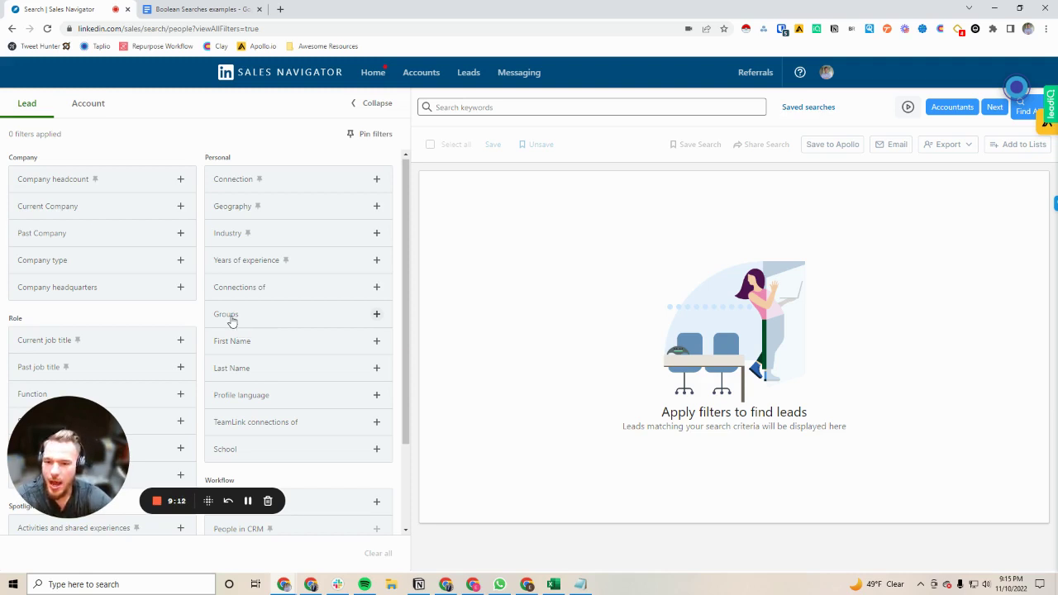
# Step: Search groups for 'real estate' and filter leads by the Real Estate Investor group
pyautogui.click(231, 319)
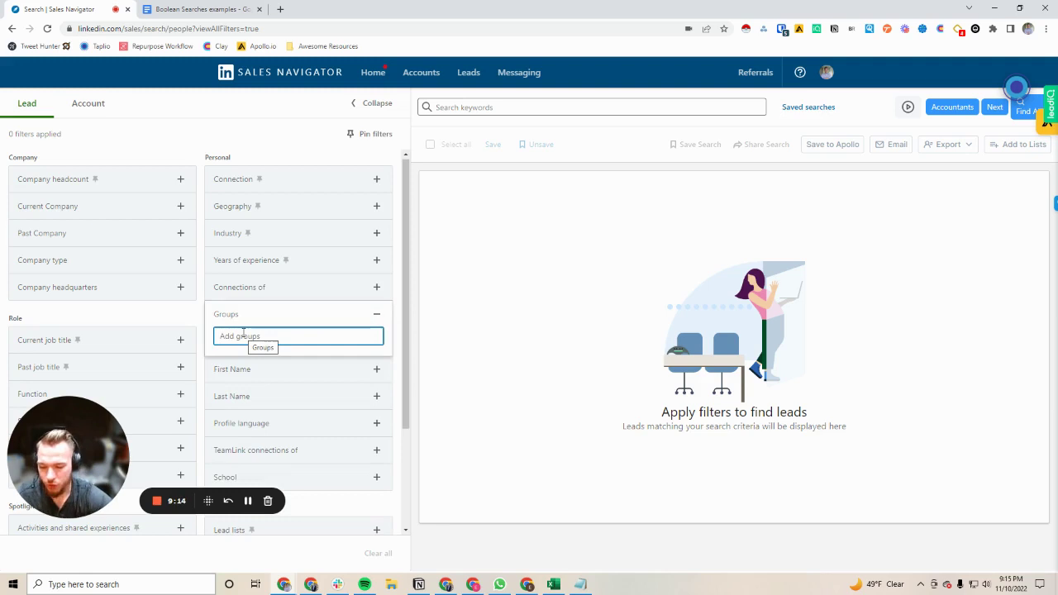
pyautogui.write('real estate')
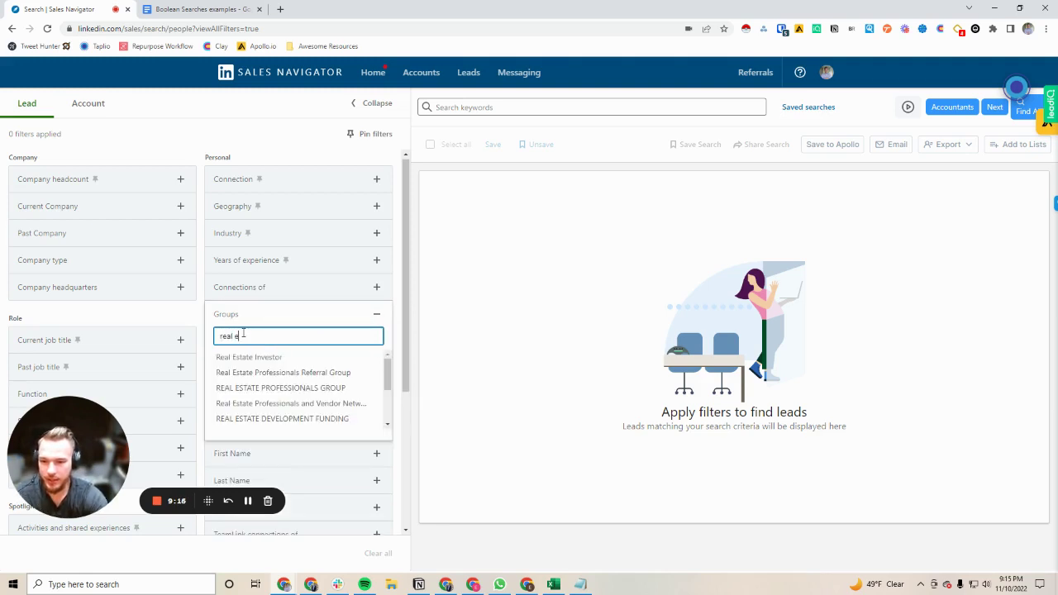
pyautogui.click(250, 356)
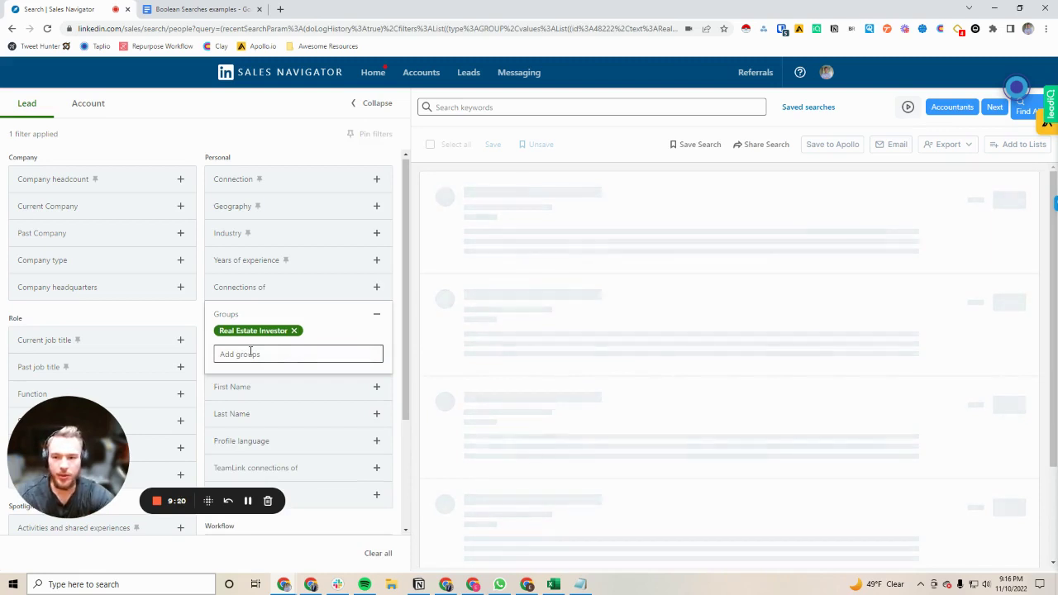
pyautogui.click(253, 349)
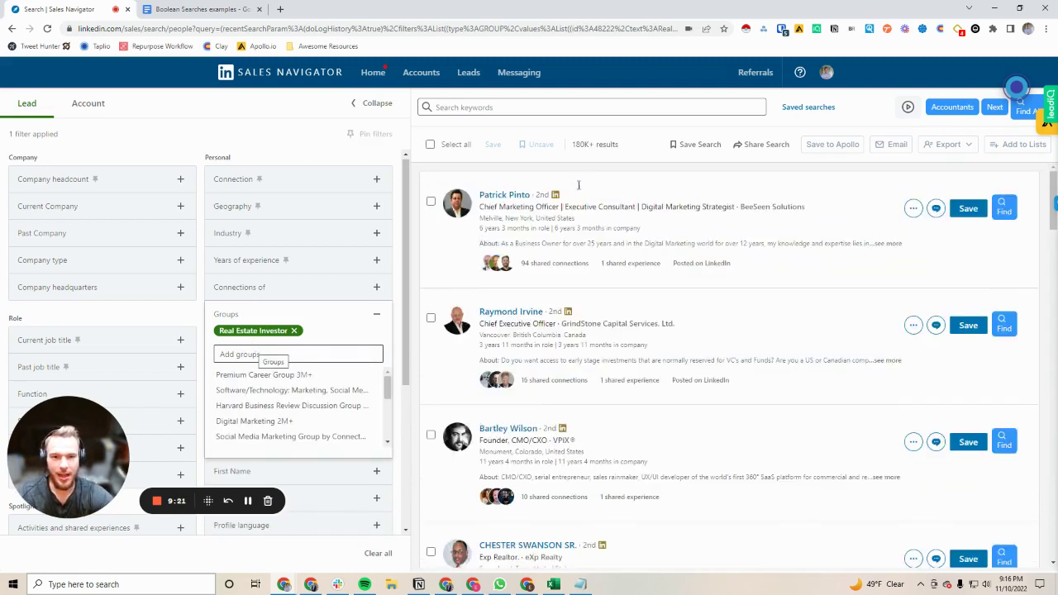
pyautogui.doubleClick(583, 144)
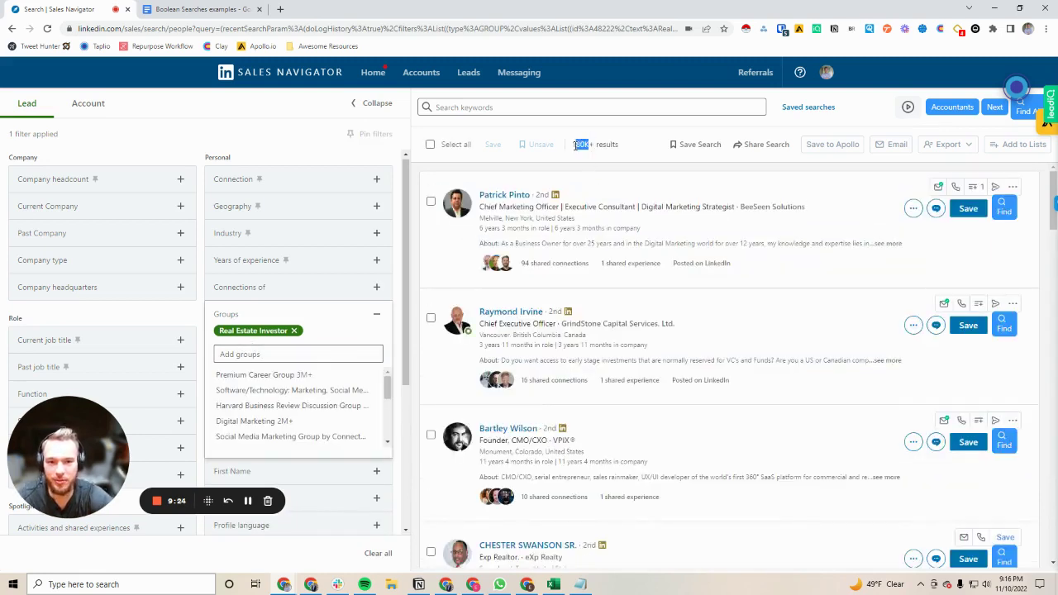
pyautogui.click(578, 161)
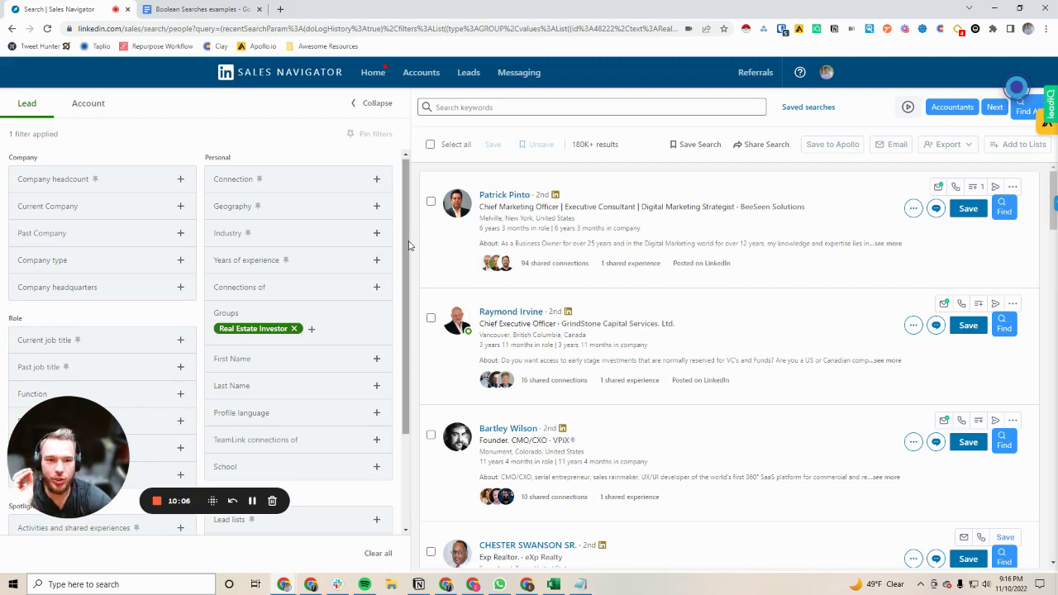
pyautogui.click(299, 328)
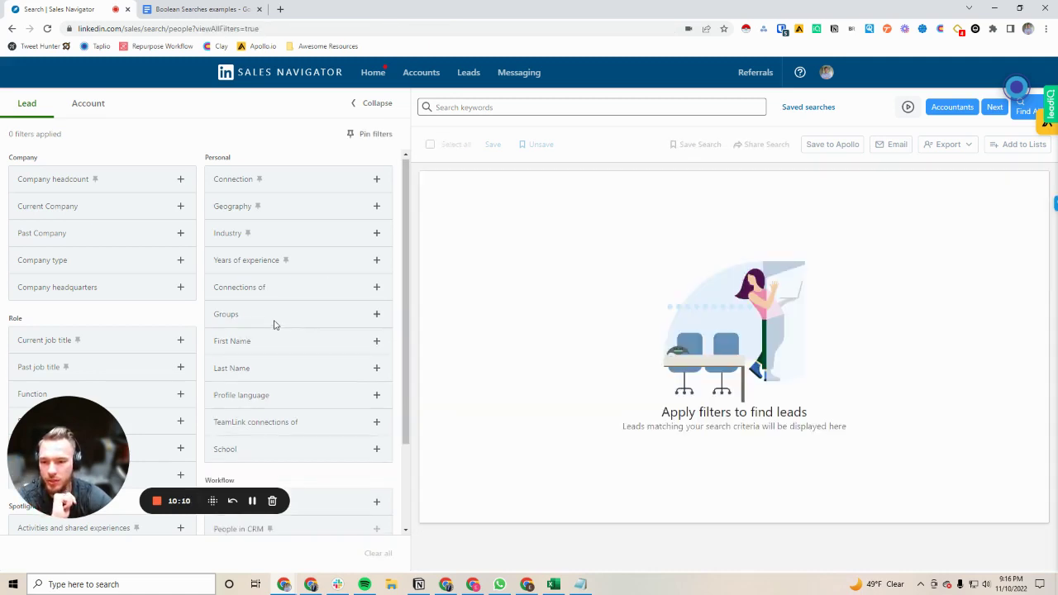
pyautogui.click(243, 314)
pyautogui.write('au')
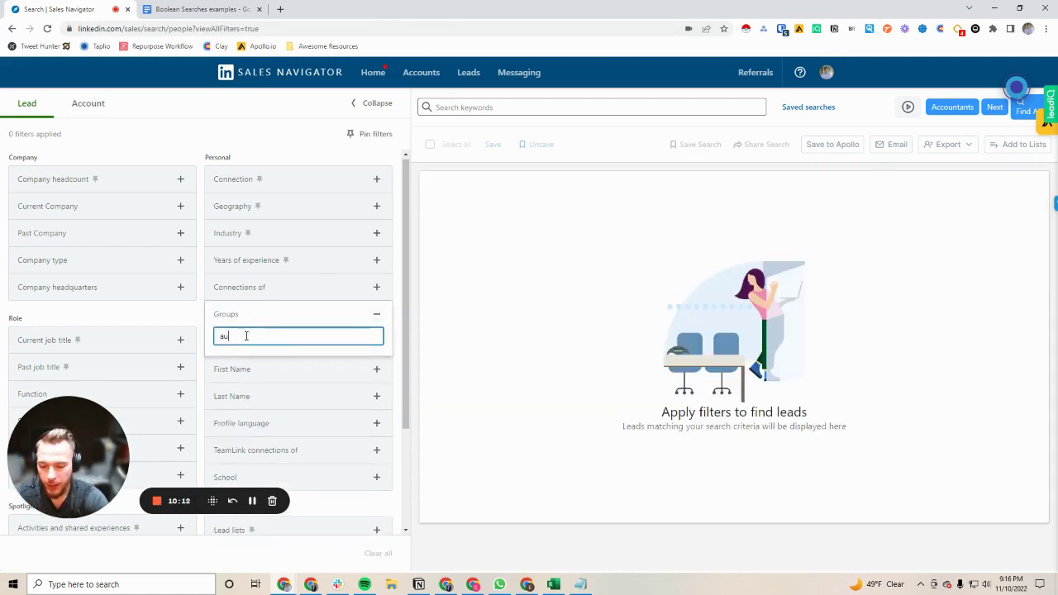
pyautogui.write('tomation')
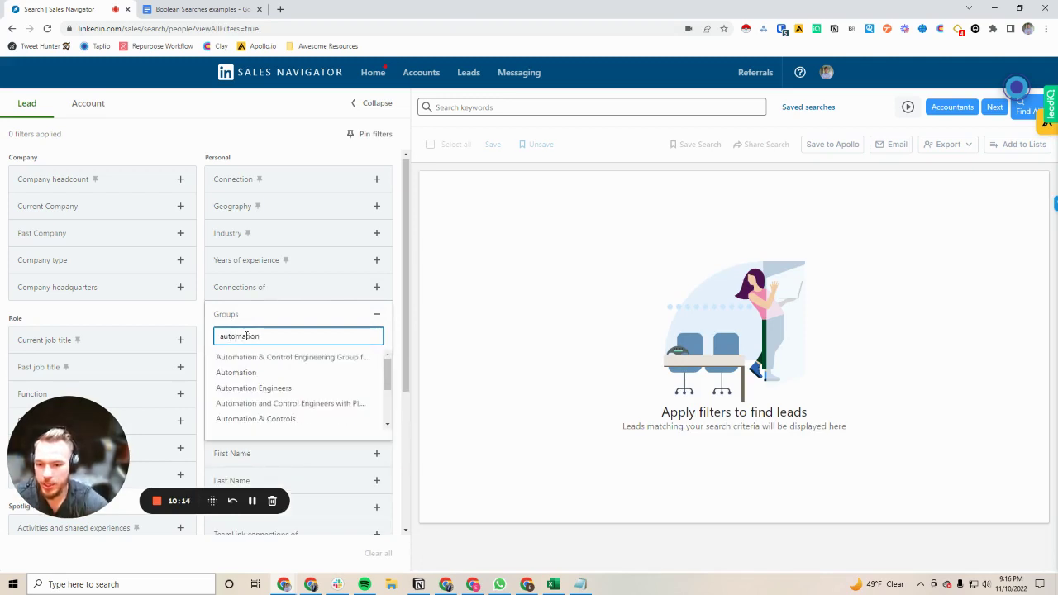
pyautogui.click(236, 372)
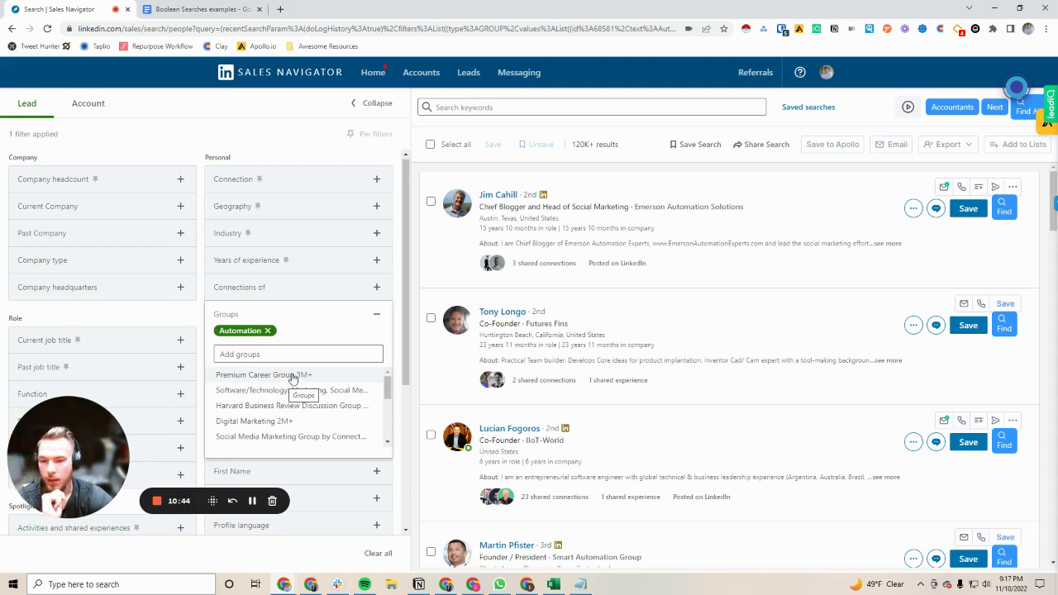
pyautogui.click(267, 330)
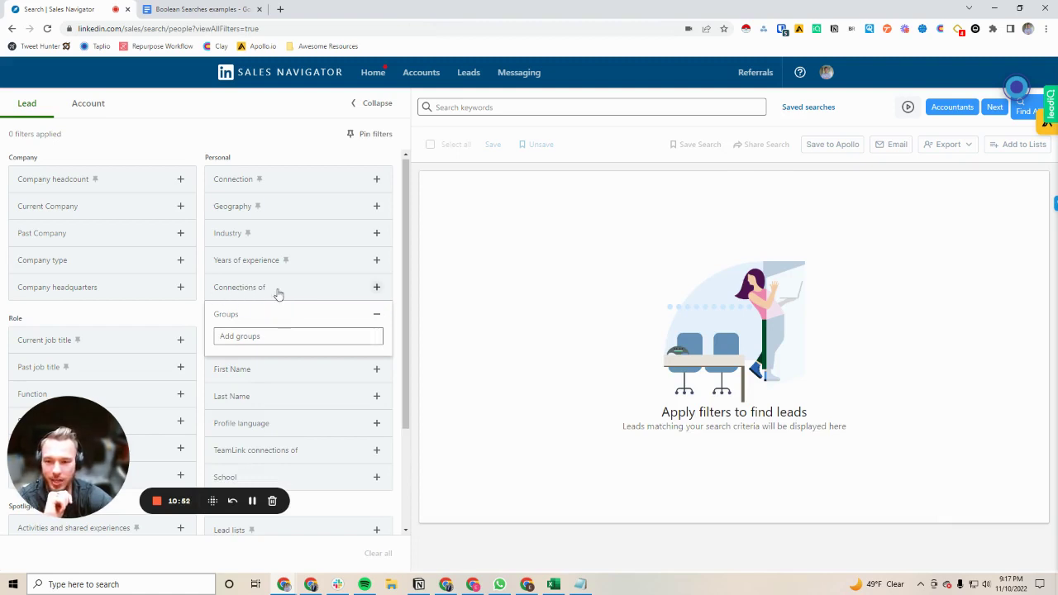
# Step: Filter leads to a named person's connections, review the 1,000 results, then remove that filter
pyautogui.click(237, 295)
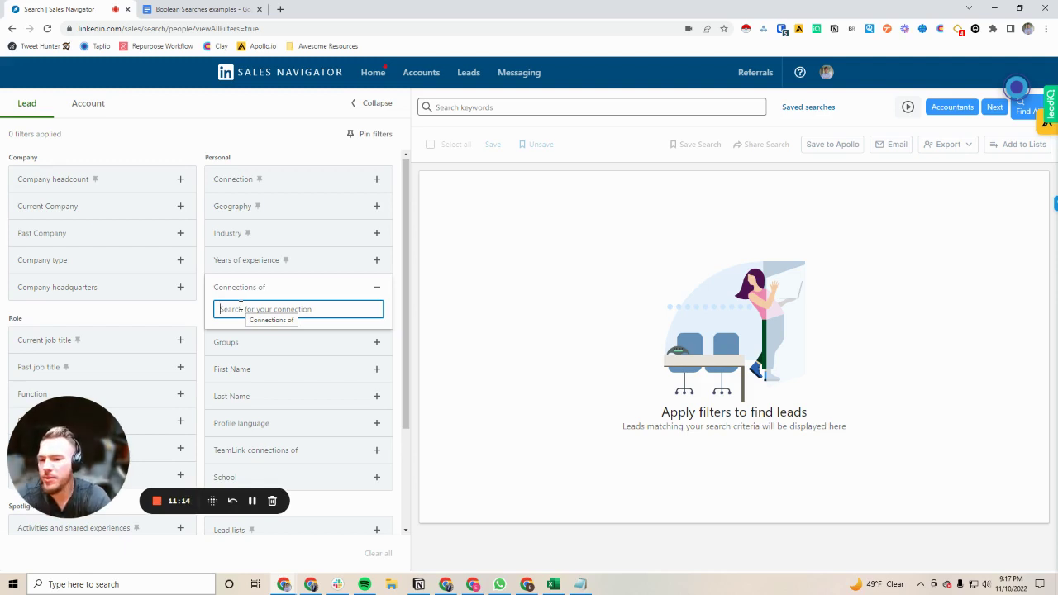
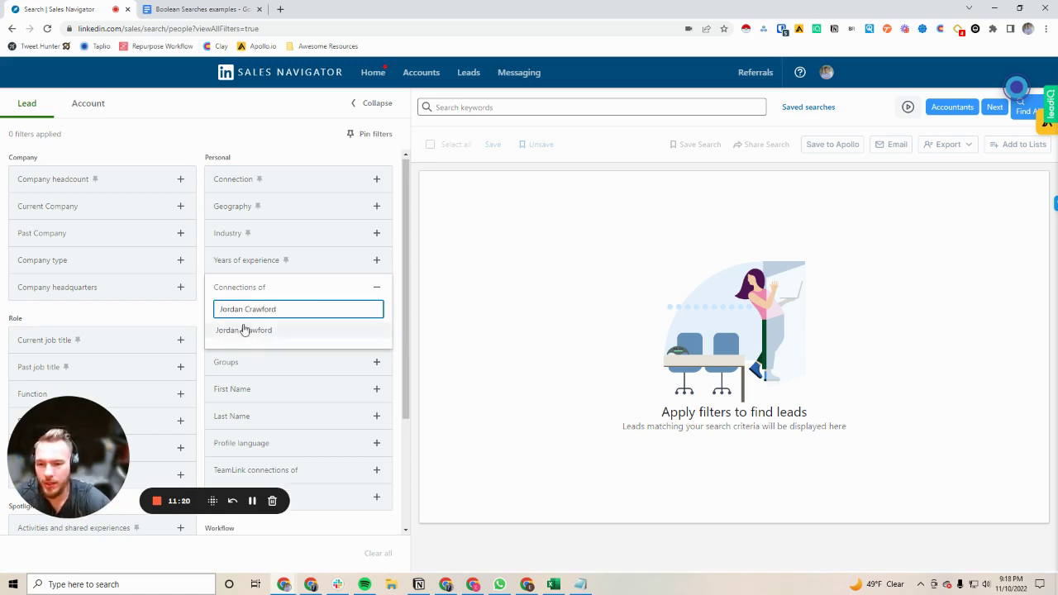
pyautogui.click(243, 330)
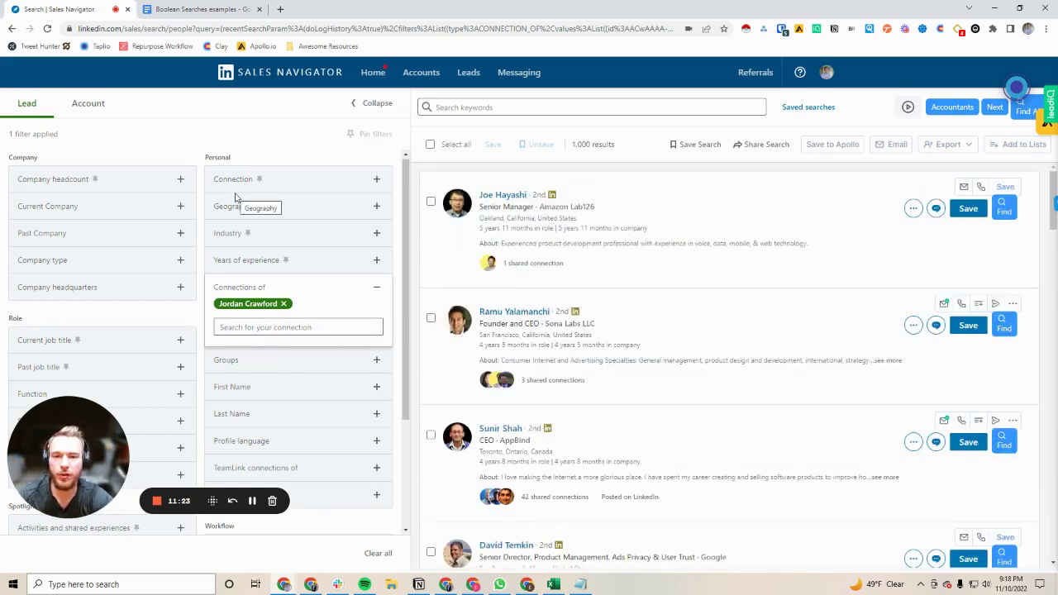
pyautogui.moveTo(620, 145); pyautogui.dragTo(573, 145)
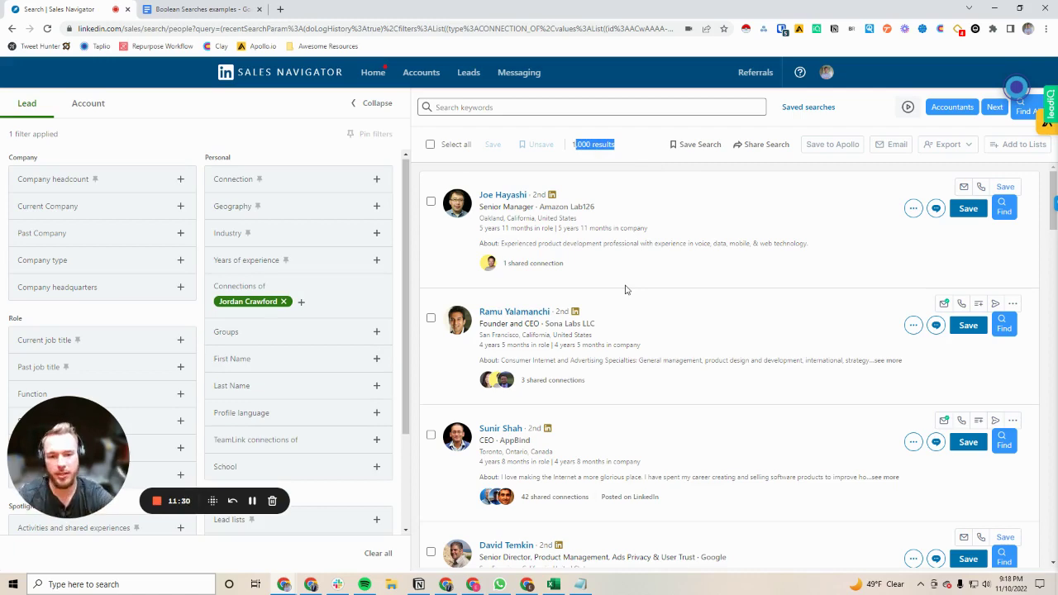
pyautogui.scroll(-3, 631, 295)
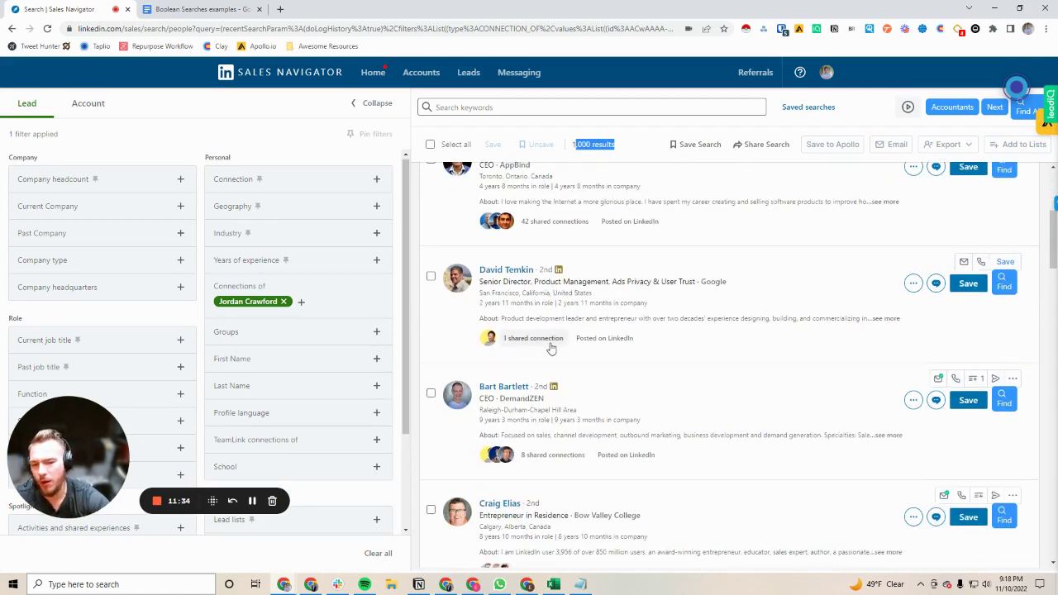
pyautogui.scroll(-3, 551, 349)
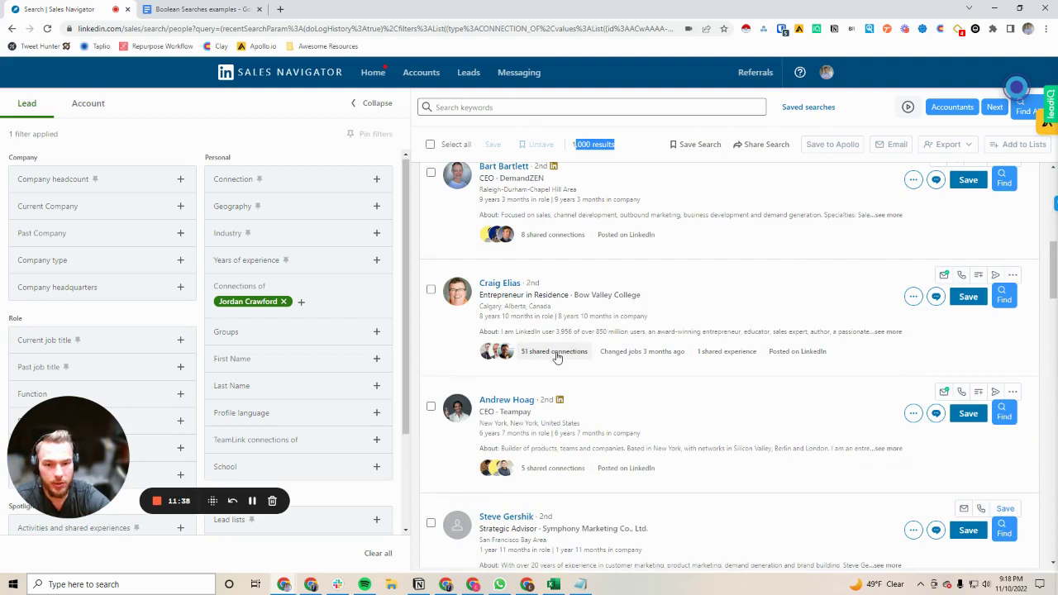
pyautogui.click(283, 303)
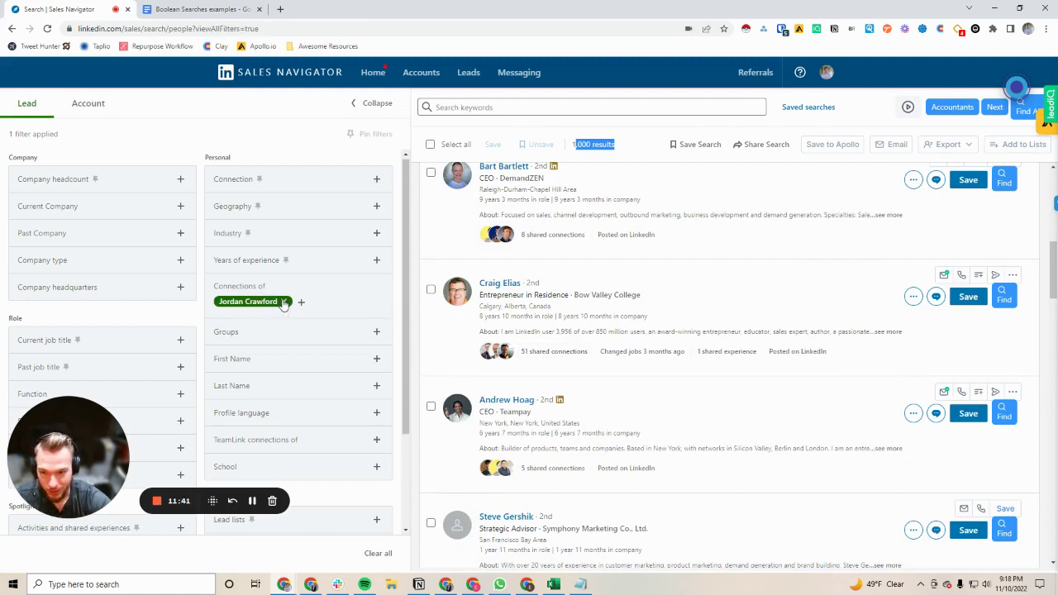
pyautogui.click(227, 293)
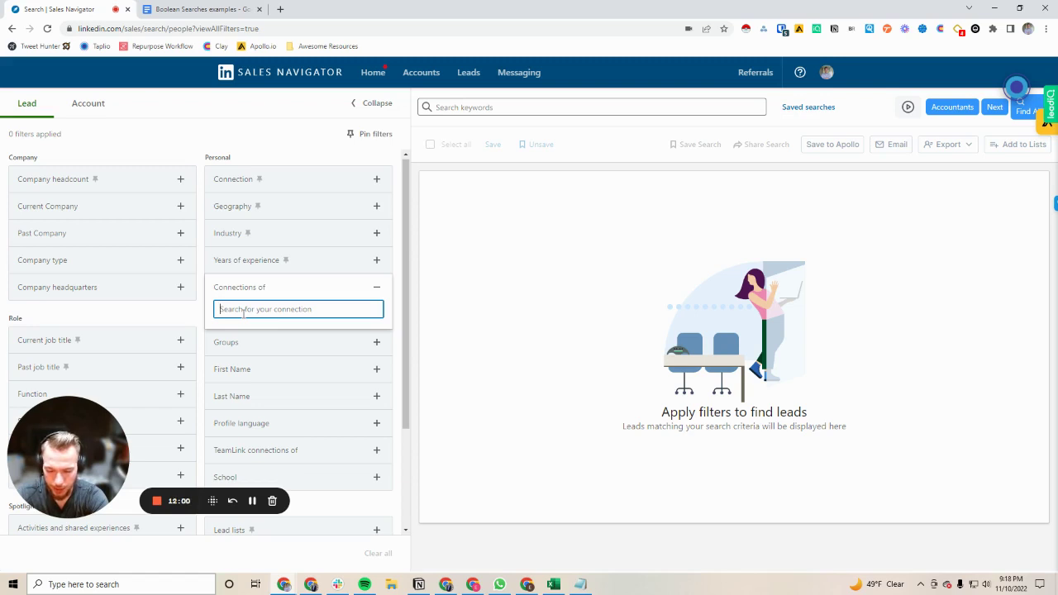
# Step: Add a chosen person from the Connections of suggestions as a filter, yielding 1,000 leads
pyautogui.write('Jesse G')
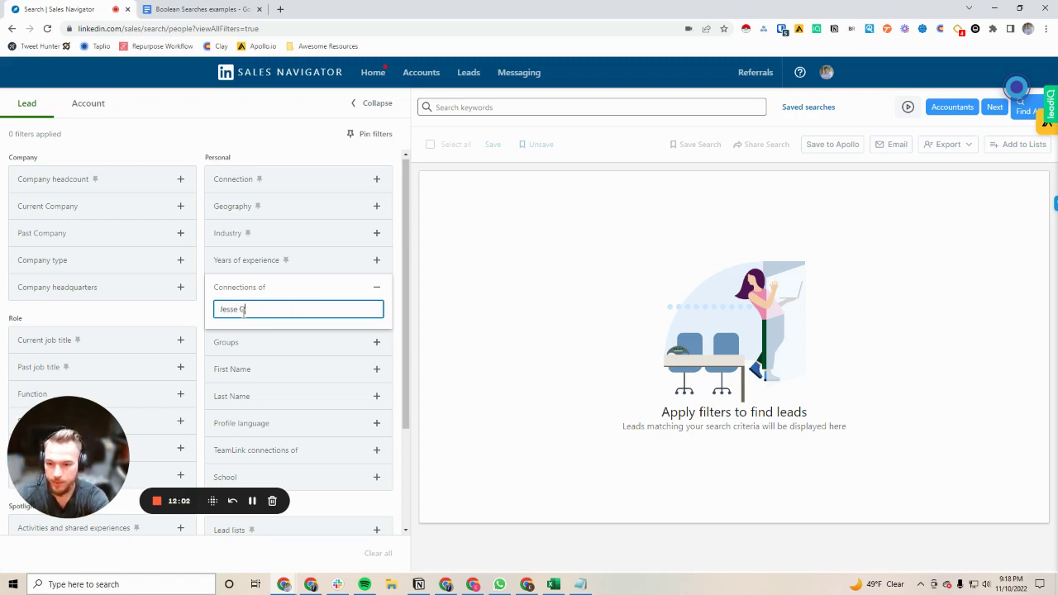
pyautogui.write('u')
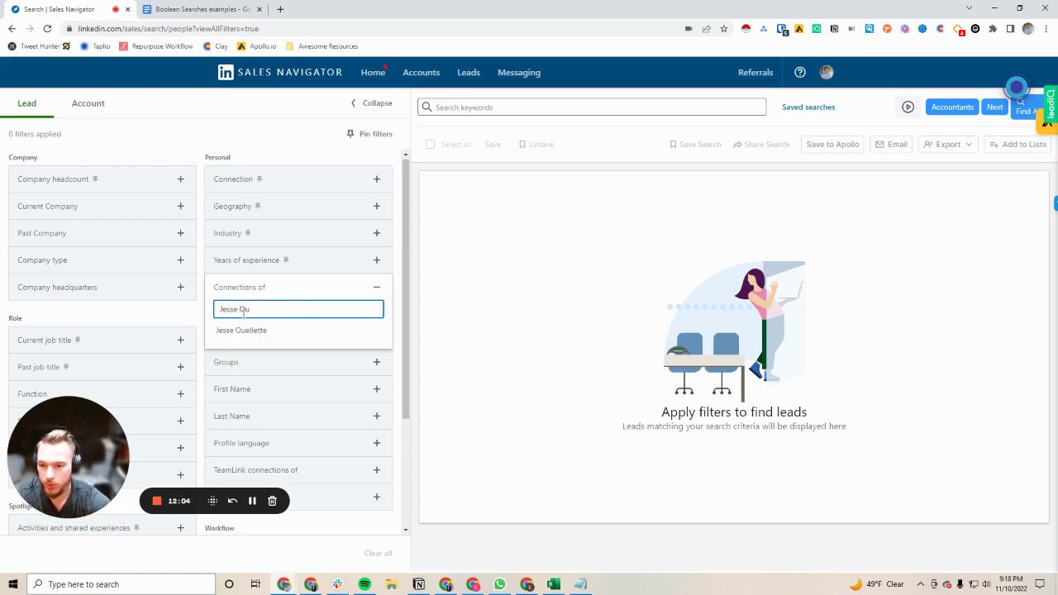
pyautogui.click(252, 331)
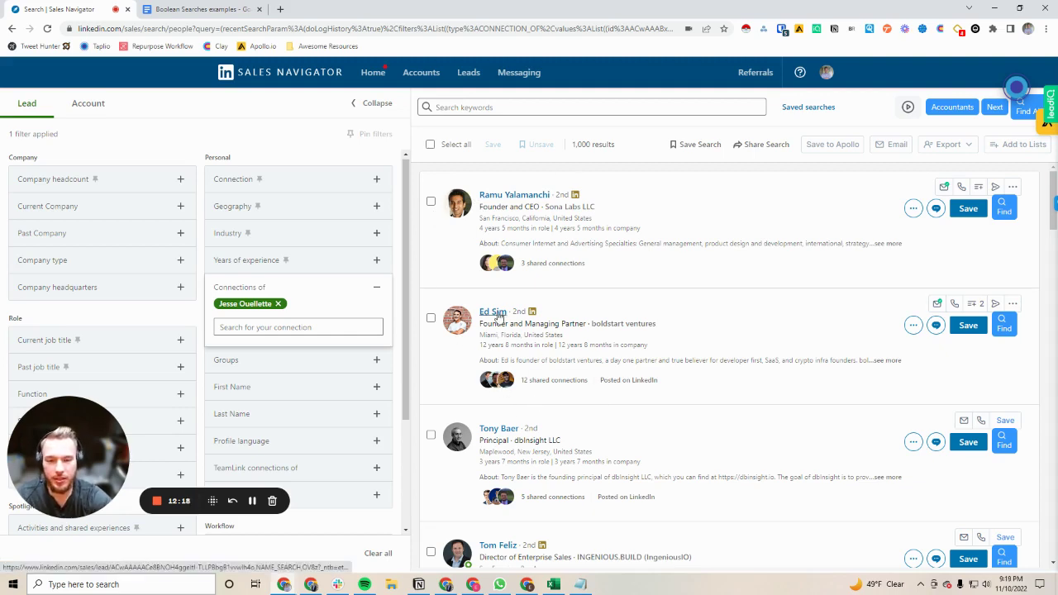
pyautogui.scroll(-2, 498, 330)
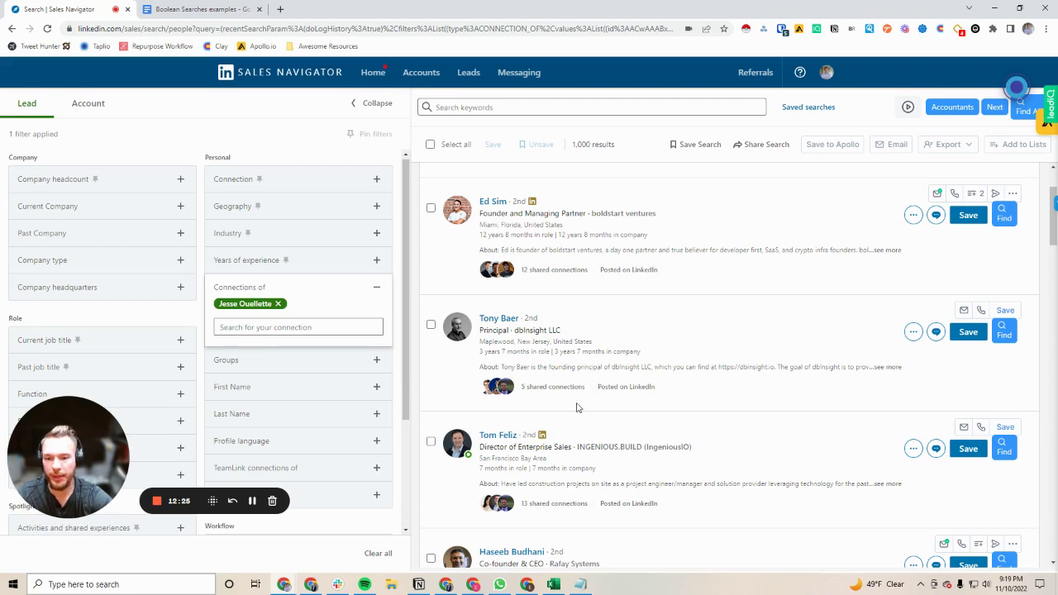
pyautogui.scroll(2, 576, 413)
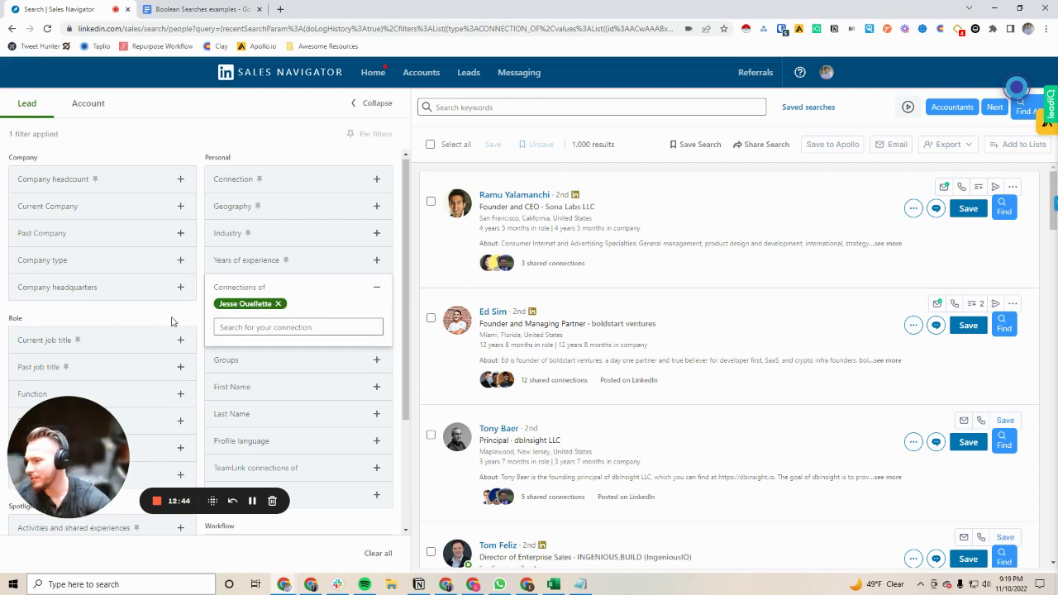
# Step: Remove the Connections of filter, clearing the lead results
pyautogui.click(278, 303)
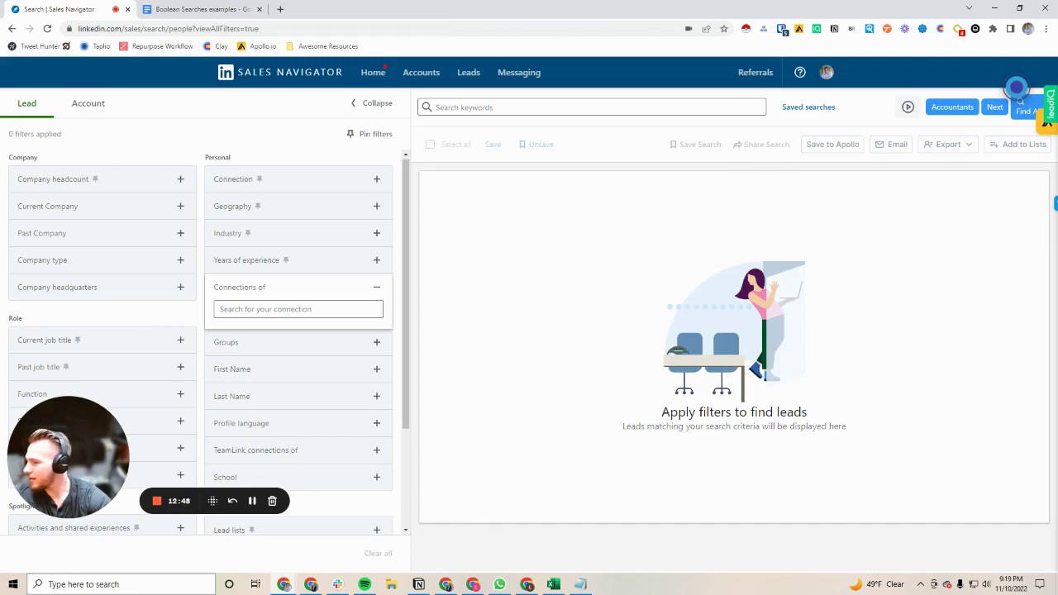
pyautogui.moveTo(252, 501); pyautogui.dragTo(248, 546)
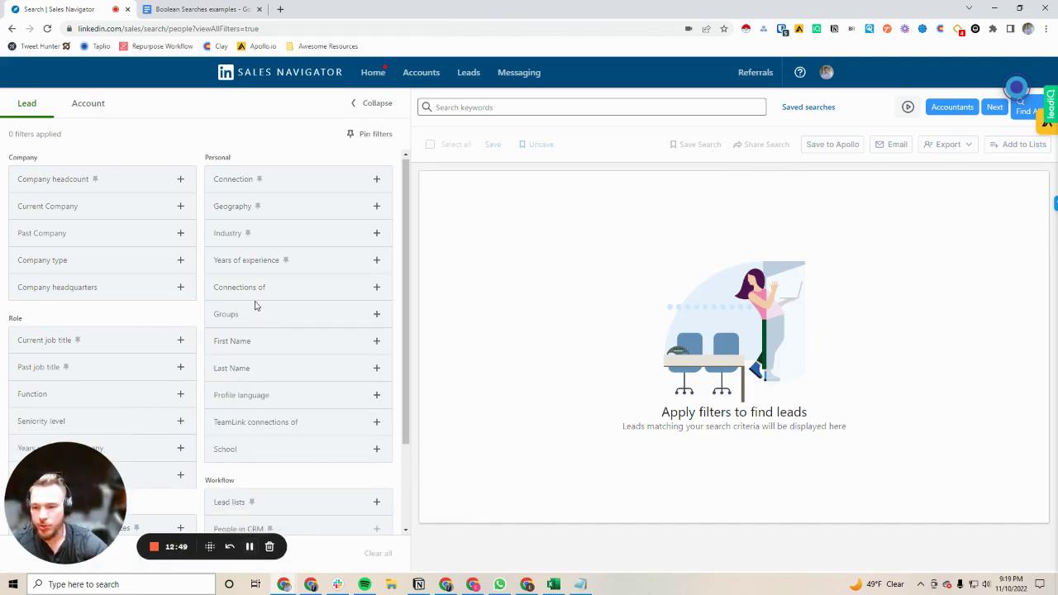
pyautogui.scroll(-1, 255, 304)
pyautogui.moveTo(108, 476)
pyautogui.mouseDown()
pyautogui.moveTo(123, 310)
pyautogui.moveTo(123, 480)
pyautogui.mouseUp()
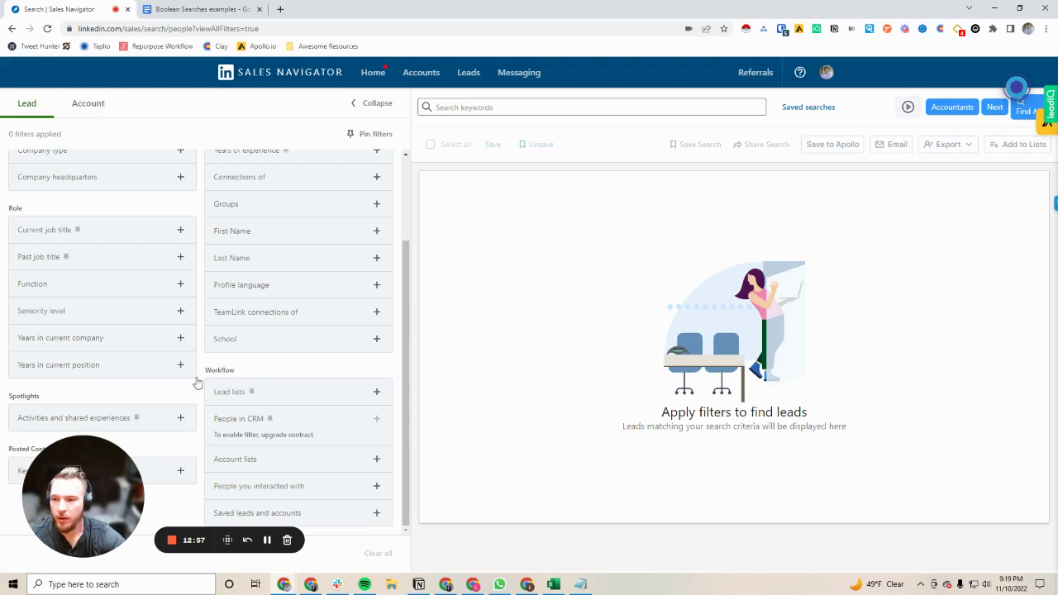
pyautogui.scroll(1, 218, 388)
pyautogui.scroll(2, 218, 388)
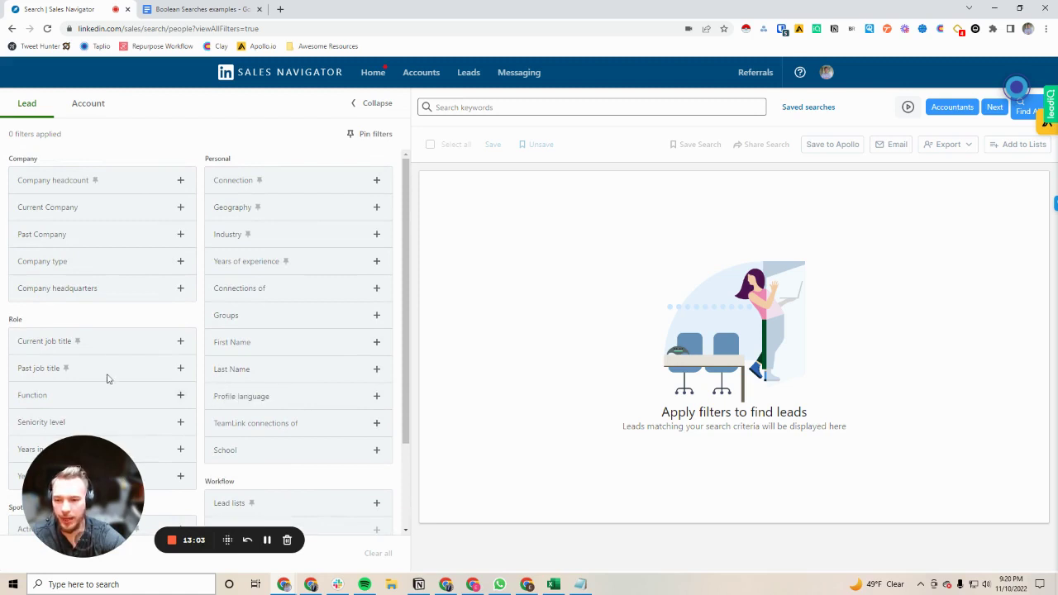
pyautogui.scroll(-3, 116, 339)
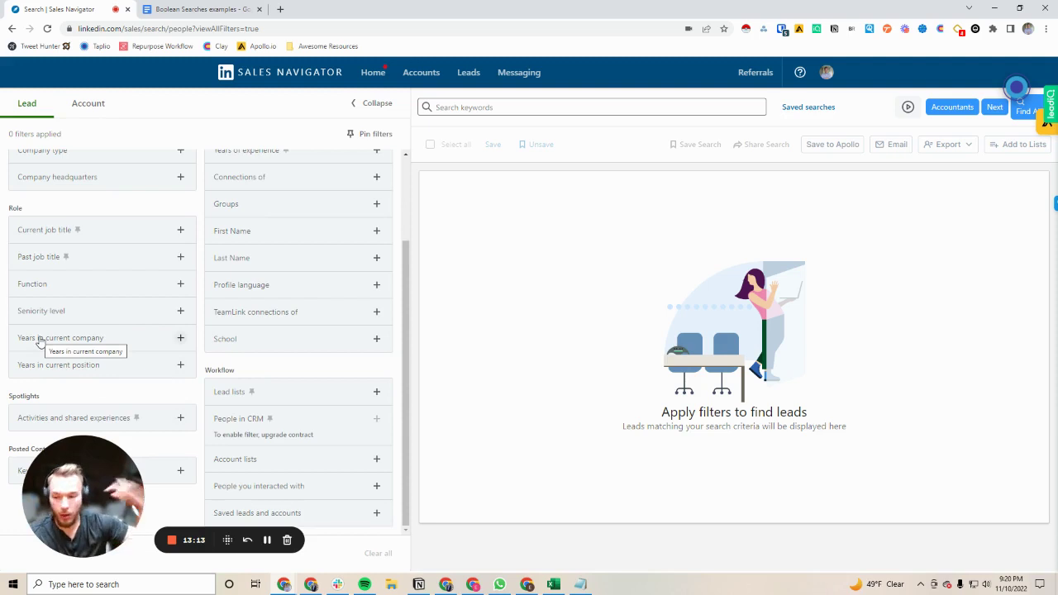
# Step: Review the Activities and shared experiences spotlight options, then go to the Account lists page
pyautogui.click(91, 421)
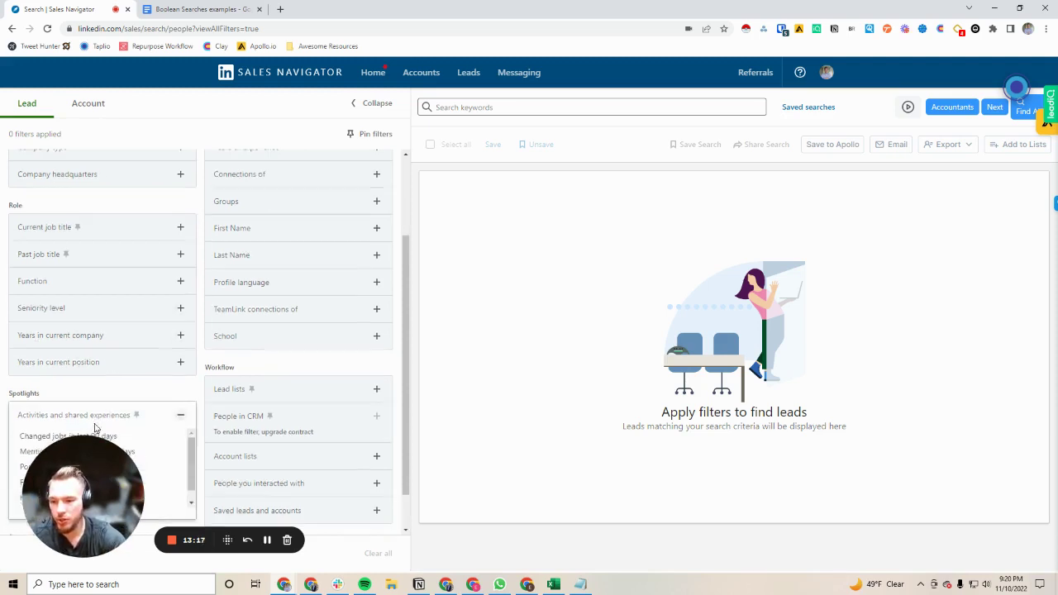
pyautogui.scroll(-1, 74, 394)
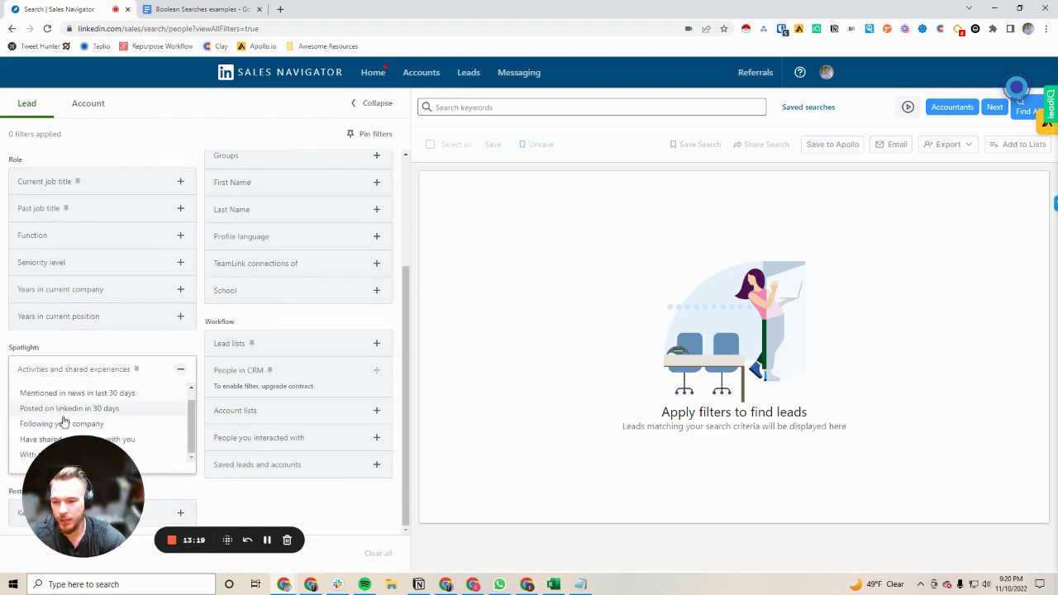
pyautogui.moveTo(116, 468); pyautogui.dragTo(50, 504)
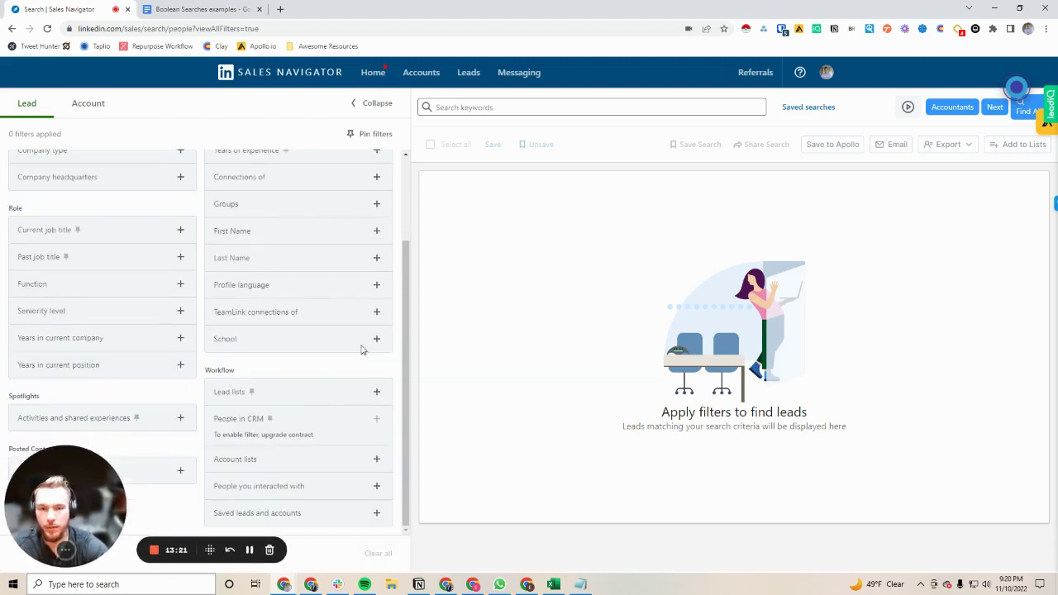
pyautogui.click(420, 72)
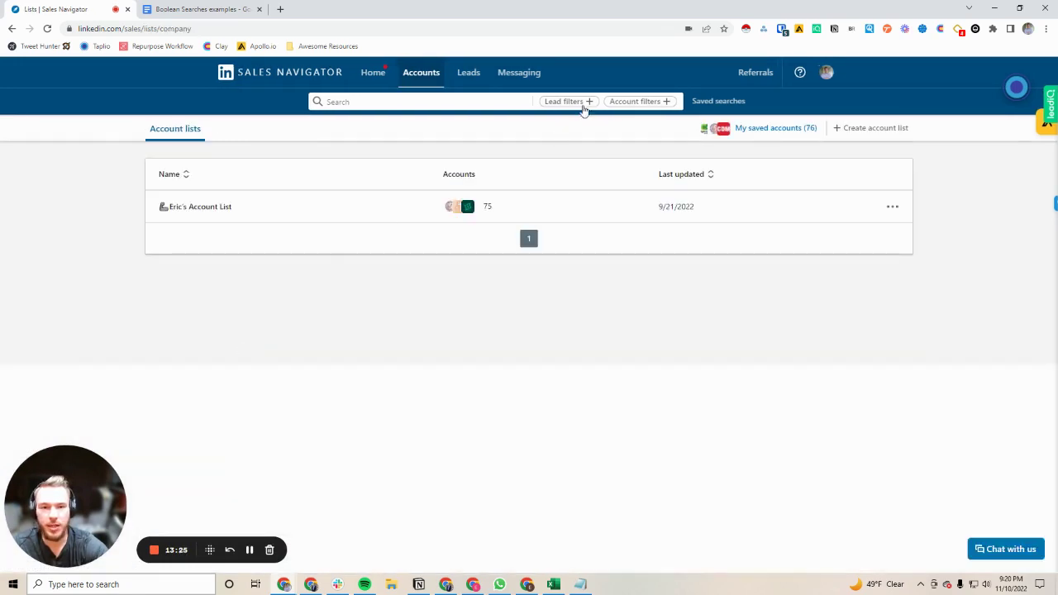
# Step: Open the account search and expand then collapse the Job opportunities and Recent activities spotlights
pyautogui.click(632, 101)
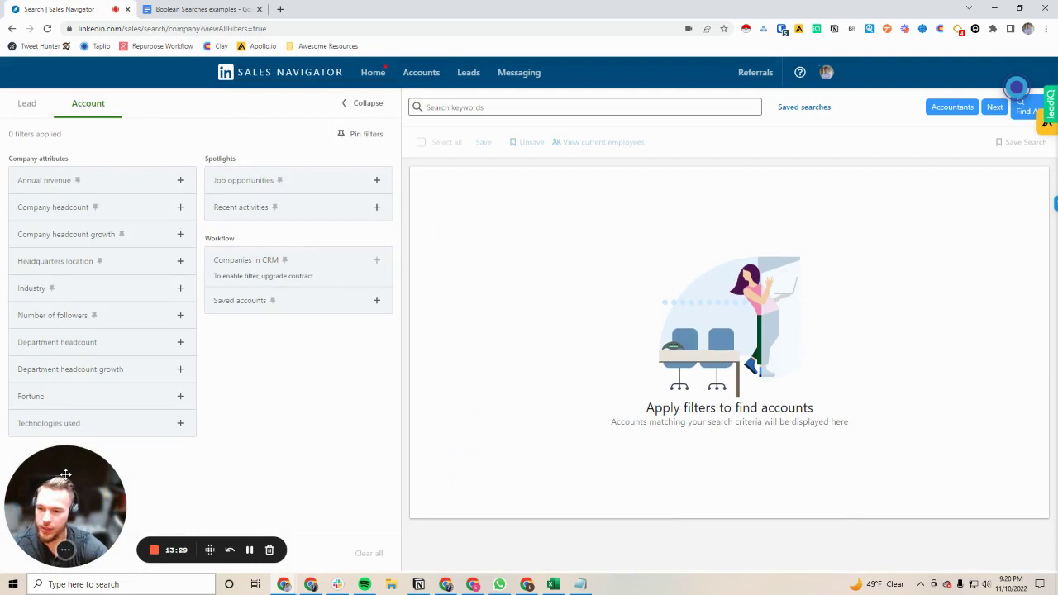
pyautogui.moveTo(66, 474); pyautogui.dragTo(276, 417)
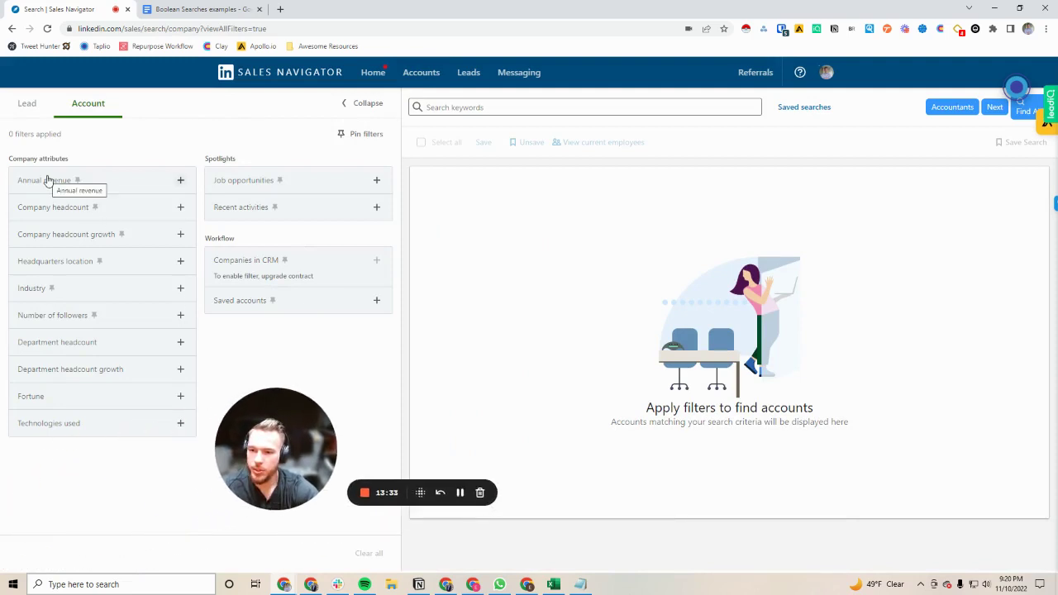
pyautogui.click(253, 182)
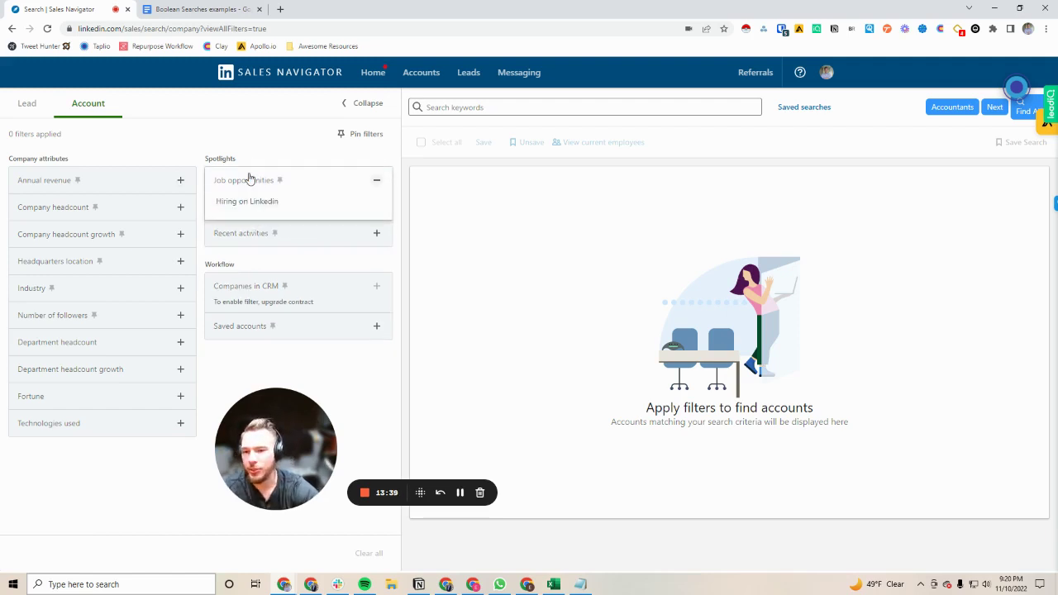
pyautogui.click(249, 179)
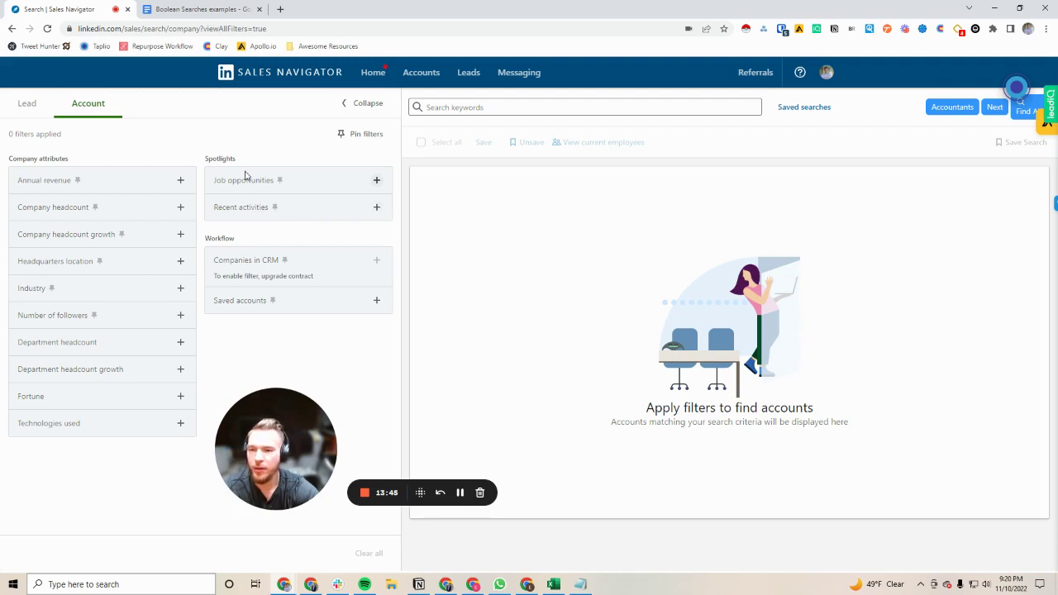
pyautogui.click(244, 179)
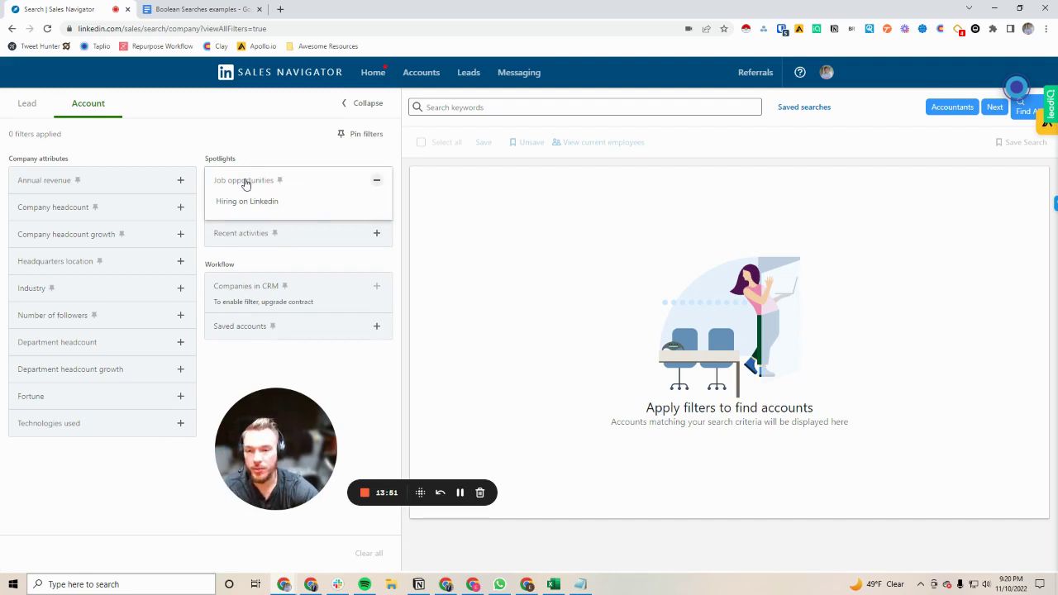
pyautogui.click(245, 182)
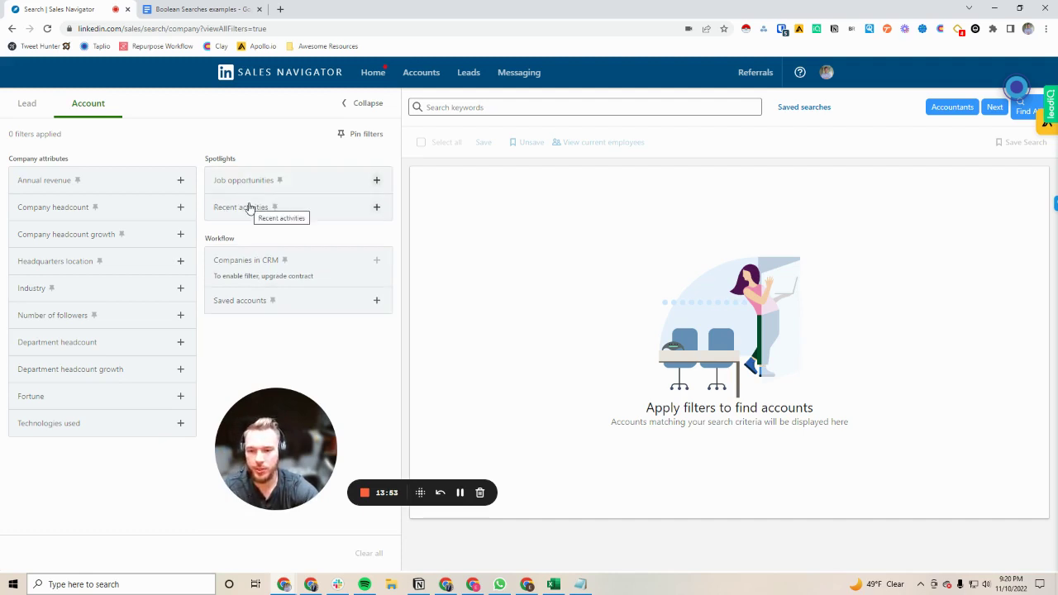
pyautogui.click(250, 208)
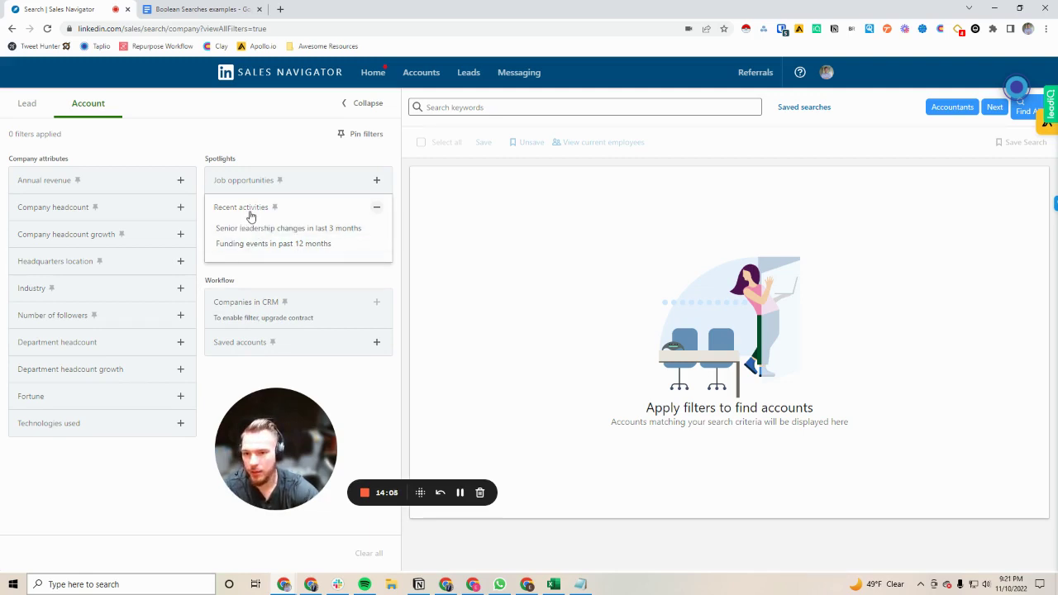
pyautogui.click(249, 213)
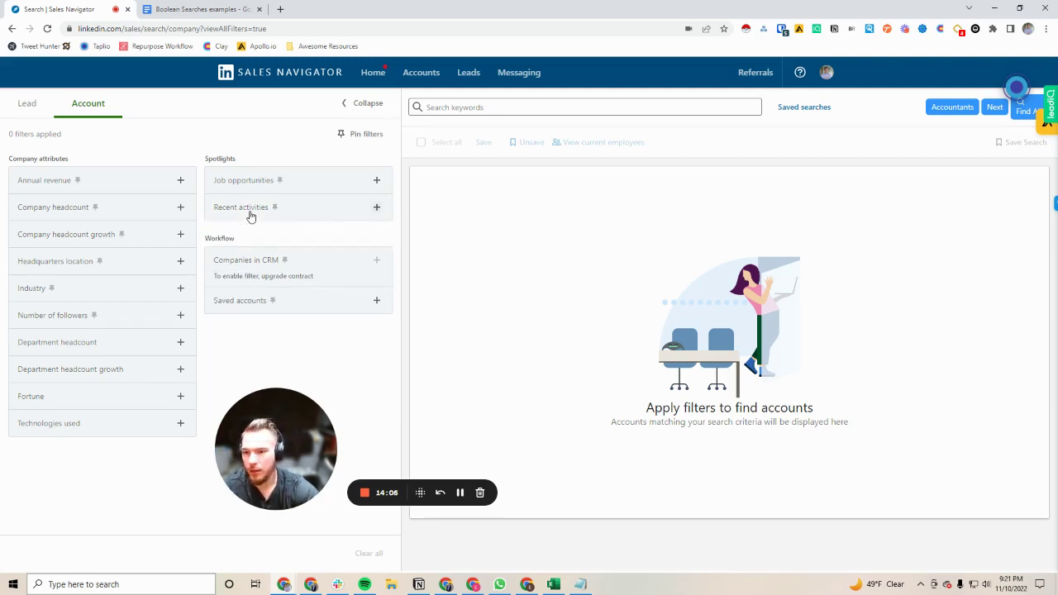
pyautogui.click(61, 236)
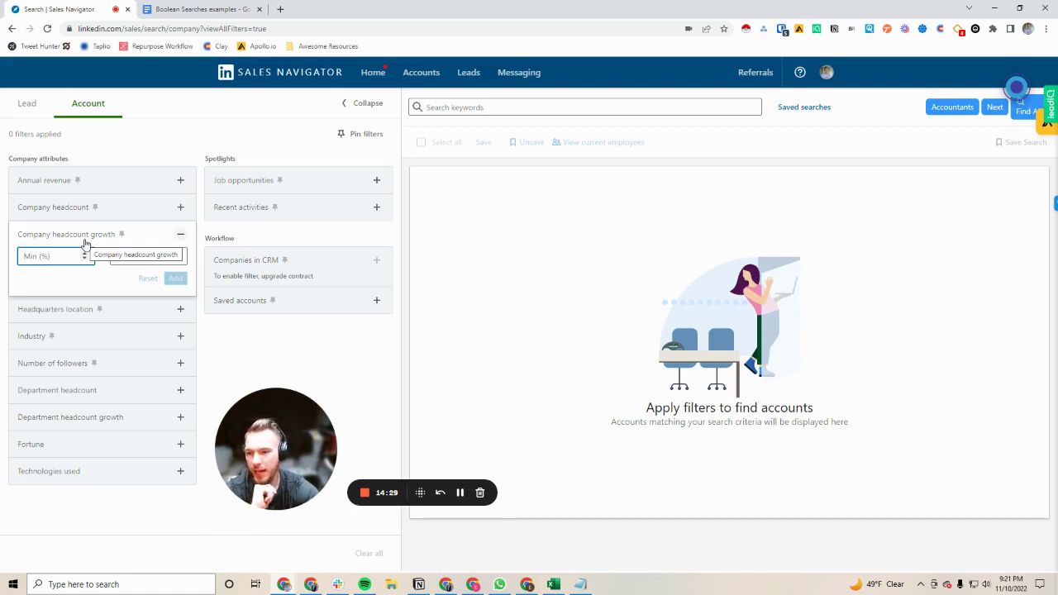
pyautogui.click(85, 235)
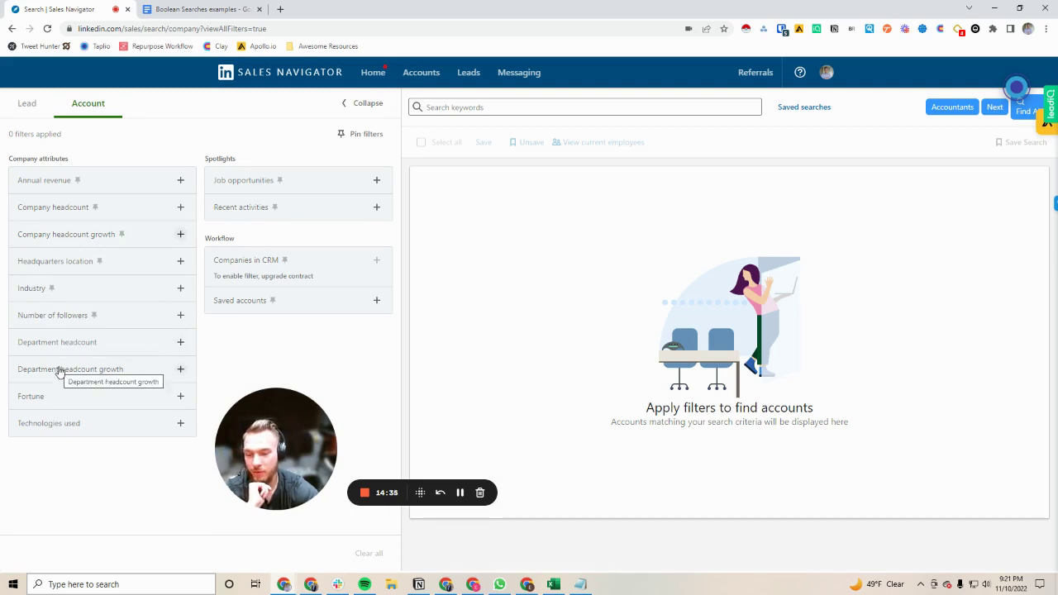
pyautogui.click(58, 370)
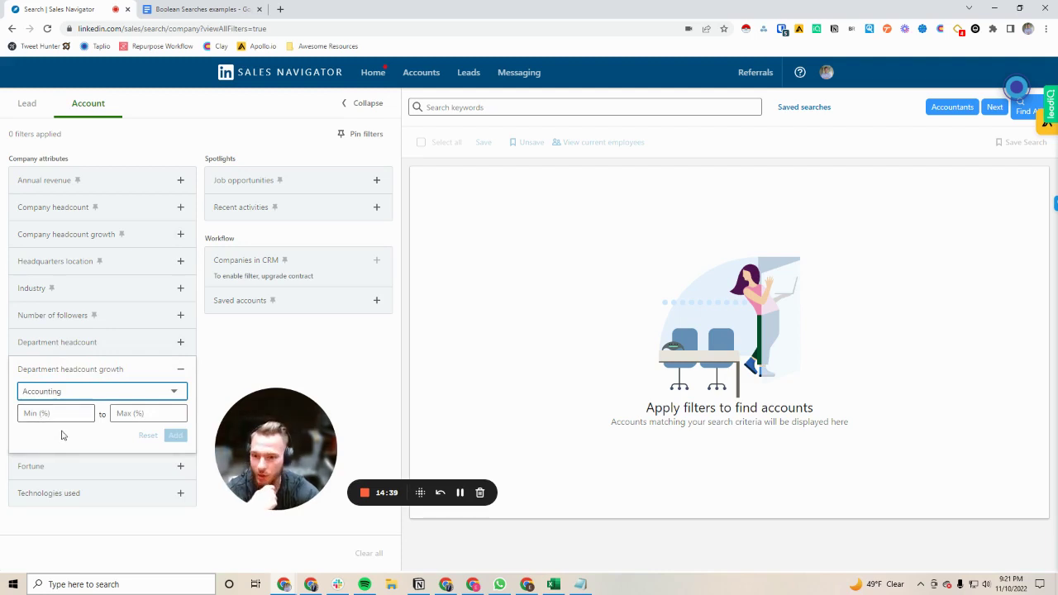
pyautogui.click(62, 373)
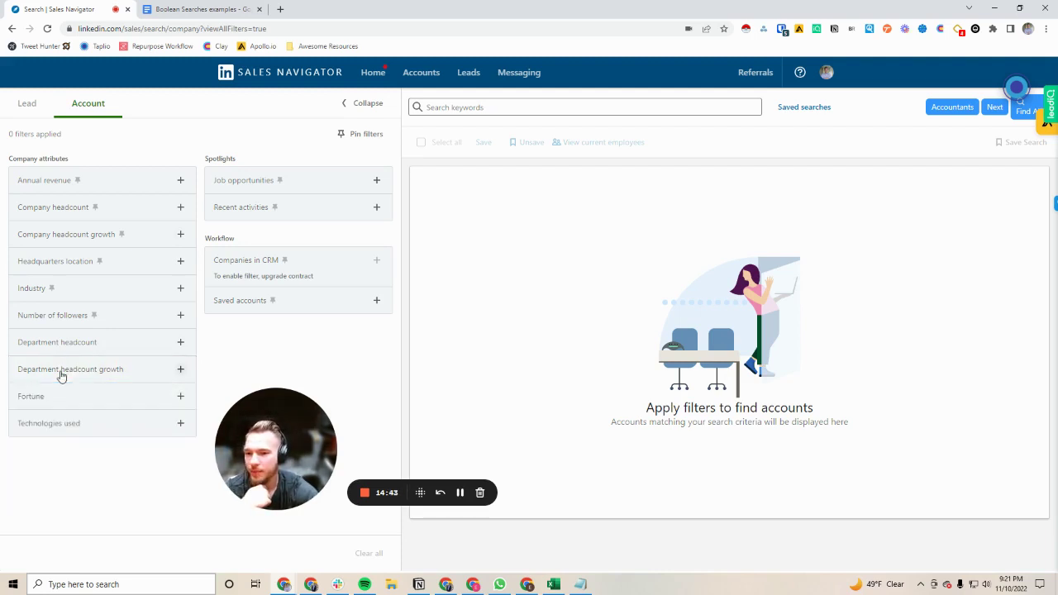
# Step: Browse the Technologies used suggestions and try a 'woocommerce' search without applying it
pyautogui.click(61, 427)
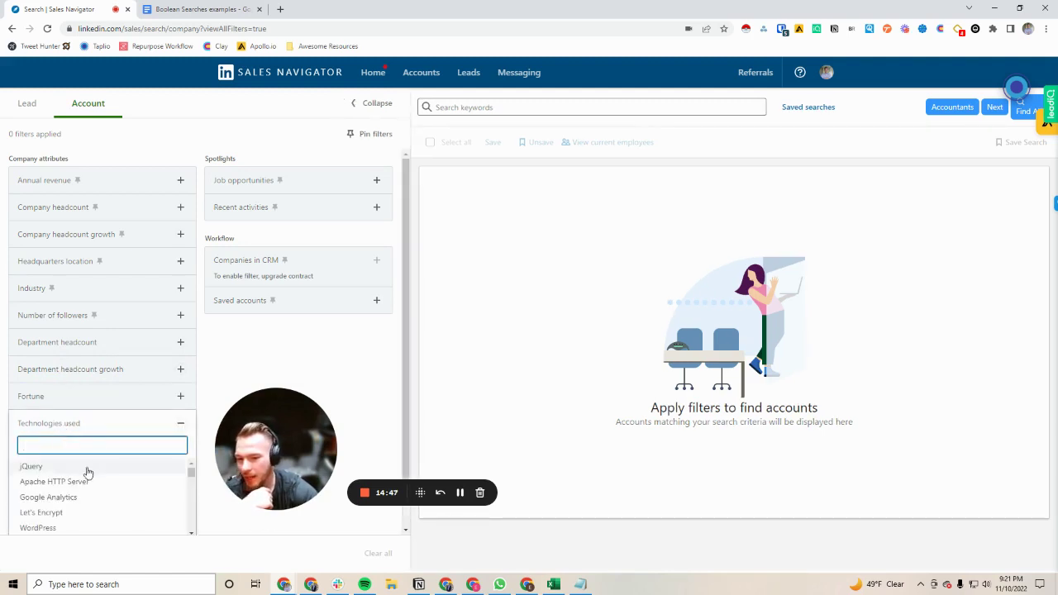
pyautogui.scroll(-5, 50, 482)
pyautogui.scroll(-3, 51, 482)
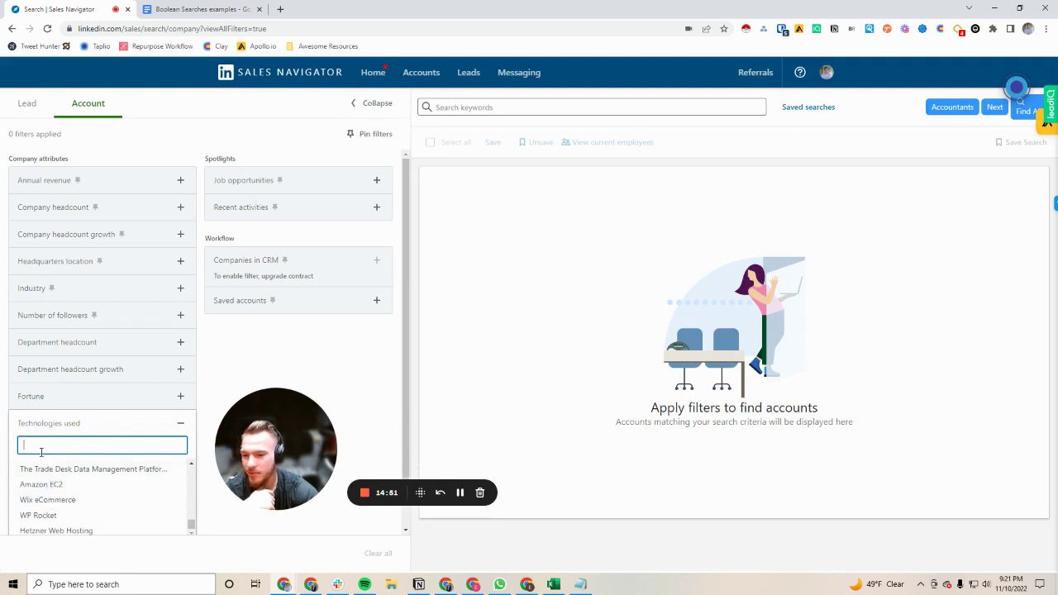
pyautogui.scroll(5, 47, 496)
pyautogui.scroll(-5, 47, 504)
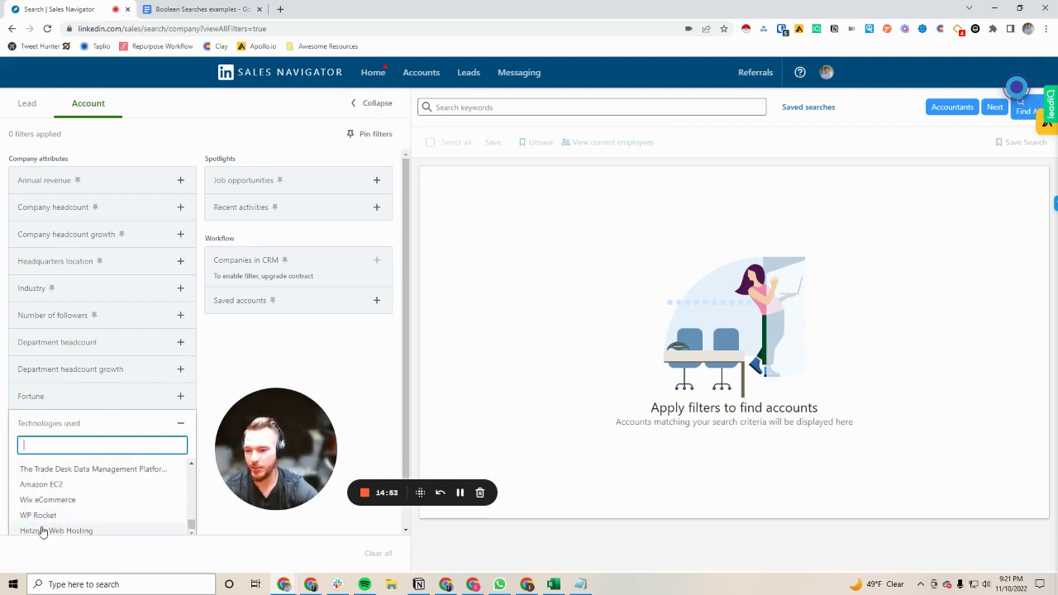
pyautogui.write('wo')
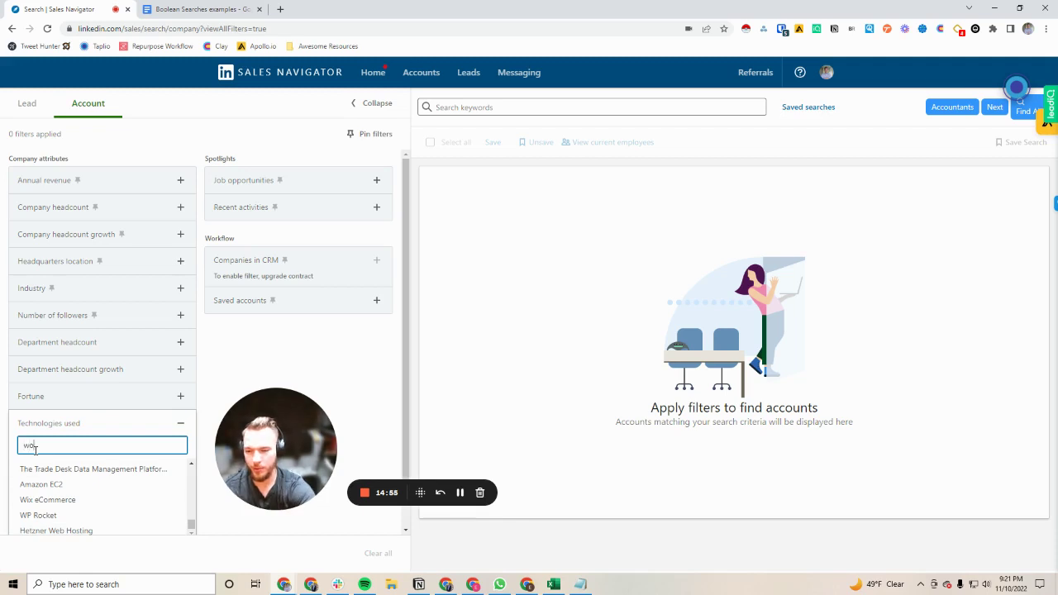
pyautogui.write('ocommerce')
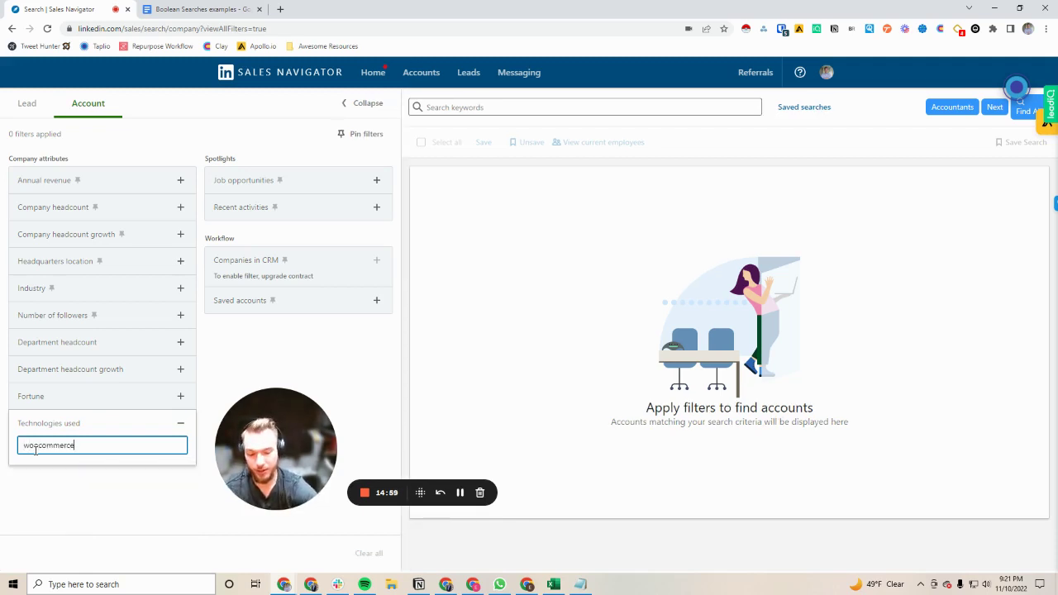
pyautogui.press('BackSpace')
pyautogui.press('BackSpace')
pyautogui.press('BackSpace')
pyautogui.press('BackSpace')
pyautogui.press('BackSpace')
pyautogui.press('BackSpace')
pyautogui.press('BackSpace')
pyautogui.press('BackSpace')
pyautogui.press('BackSpace')
pyautogui.press('BackSpace')
pyautogui.press('BackSpace')
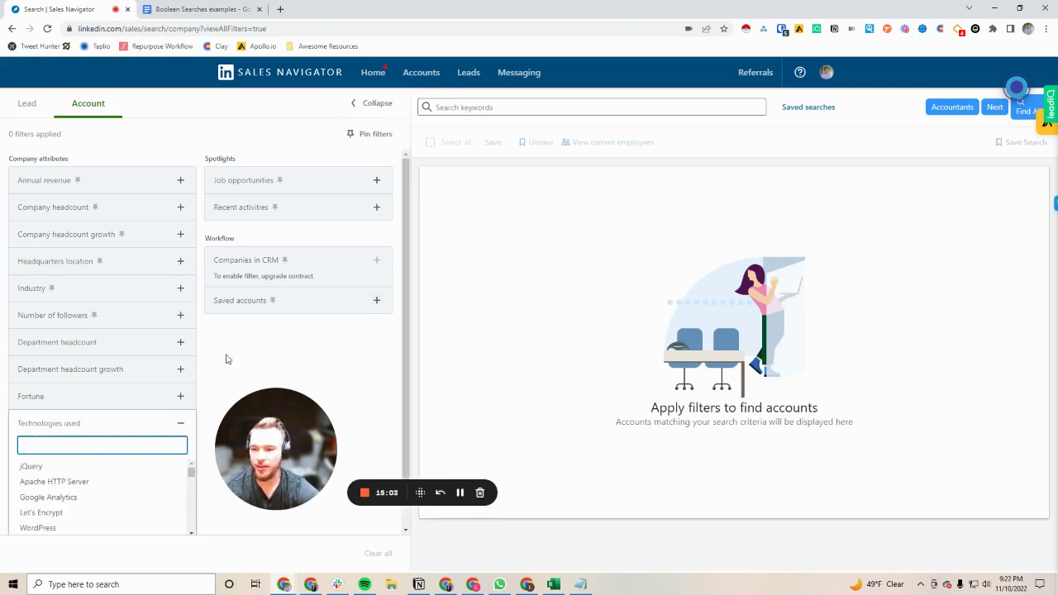
pyautogui.scroll(-6, 76, 492)
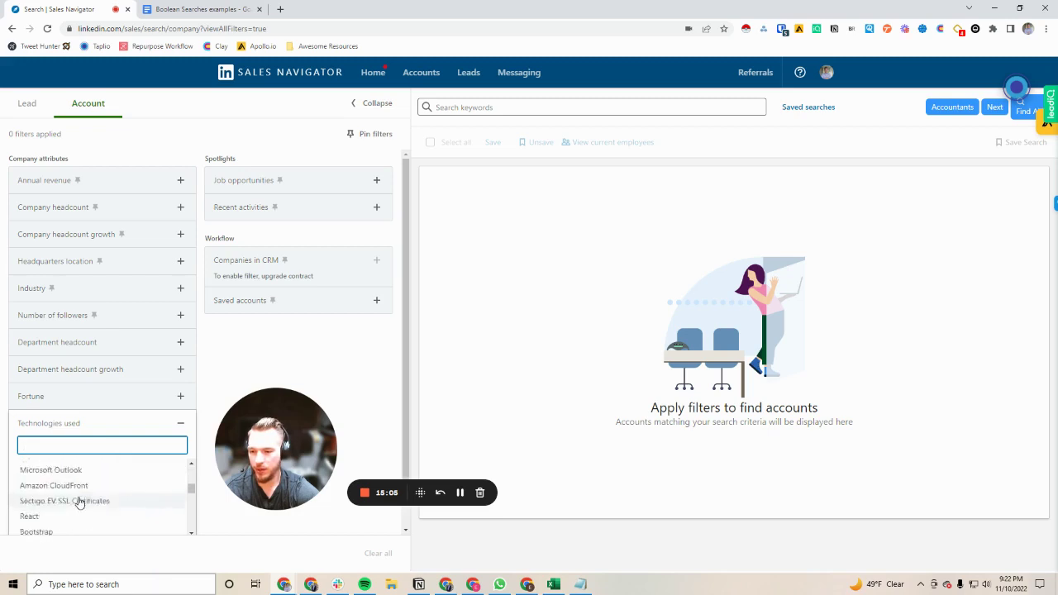
pyautogui.scroll(-8, 78, 502)
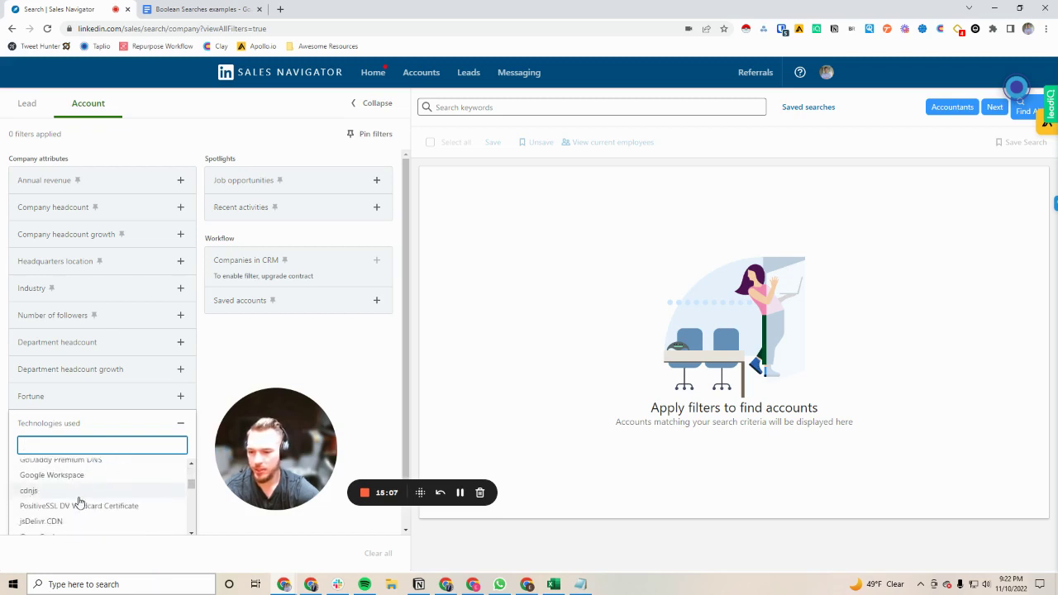
# Step: Search Technologies used for 'Salesforce' without applying anything, then return to the lead filters
pyautogui.write('Salesforce')
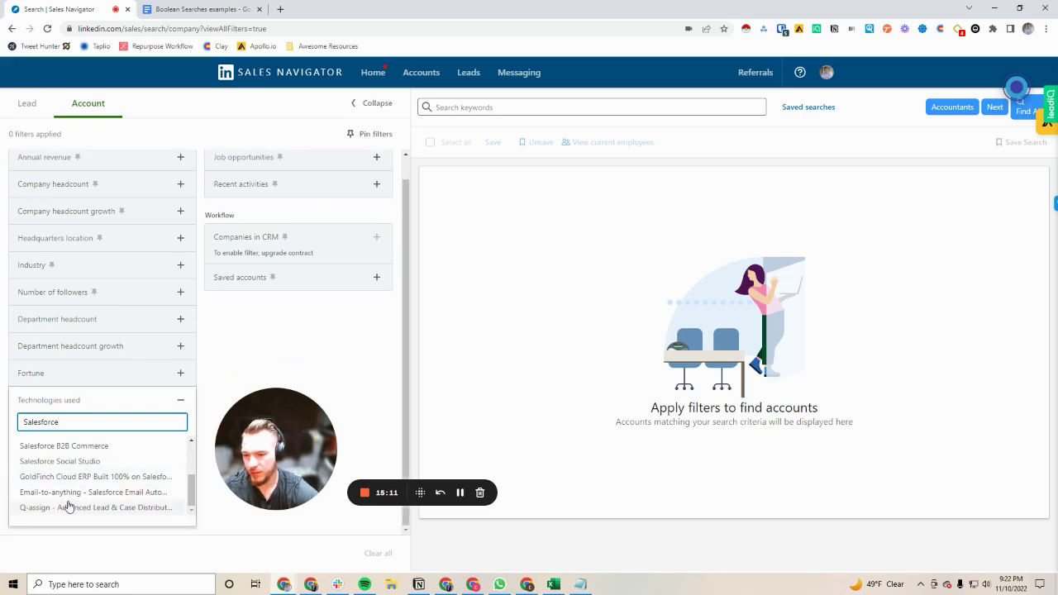
pyautogui.scroll(5, 66, 504)
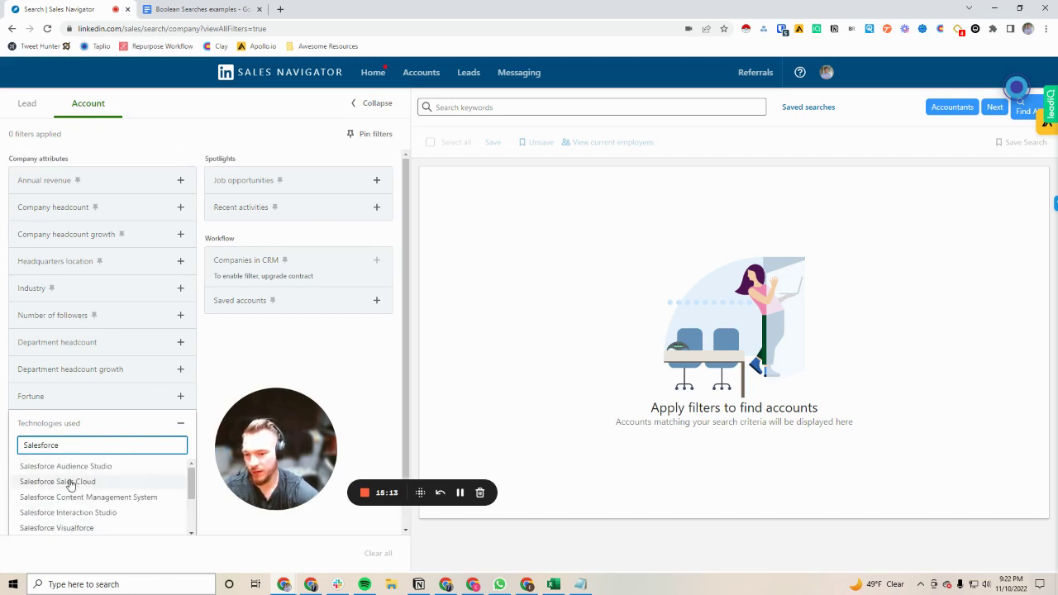
pyautogui.doubleClick(72, 444)
pyautogui.click(72, 443)
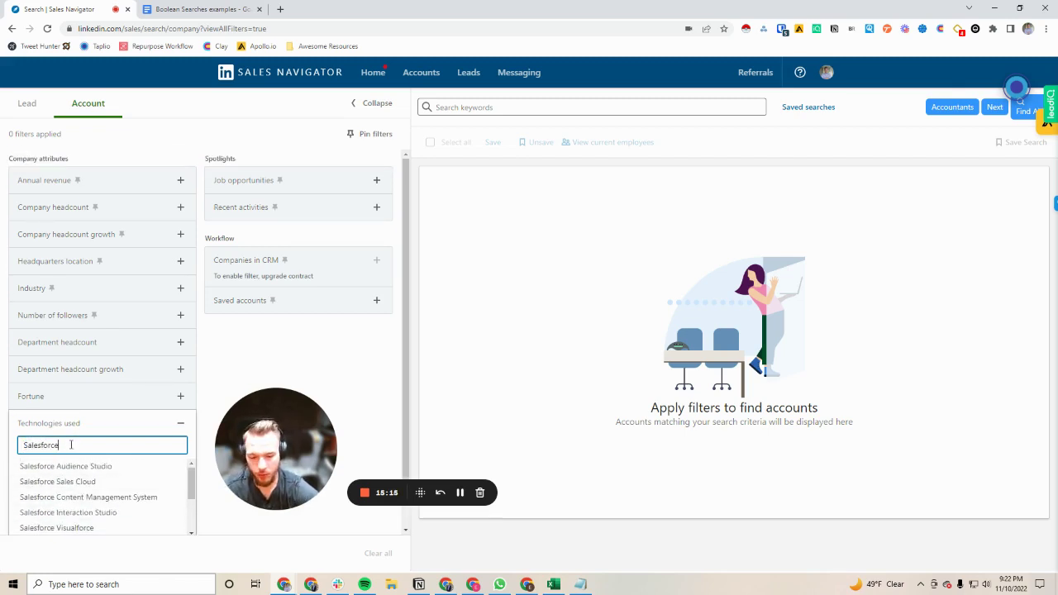
pyautogui.press('BackSpace')
pyautogui.click(209, 334)
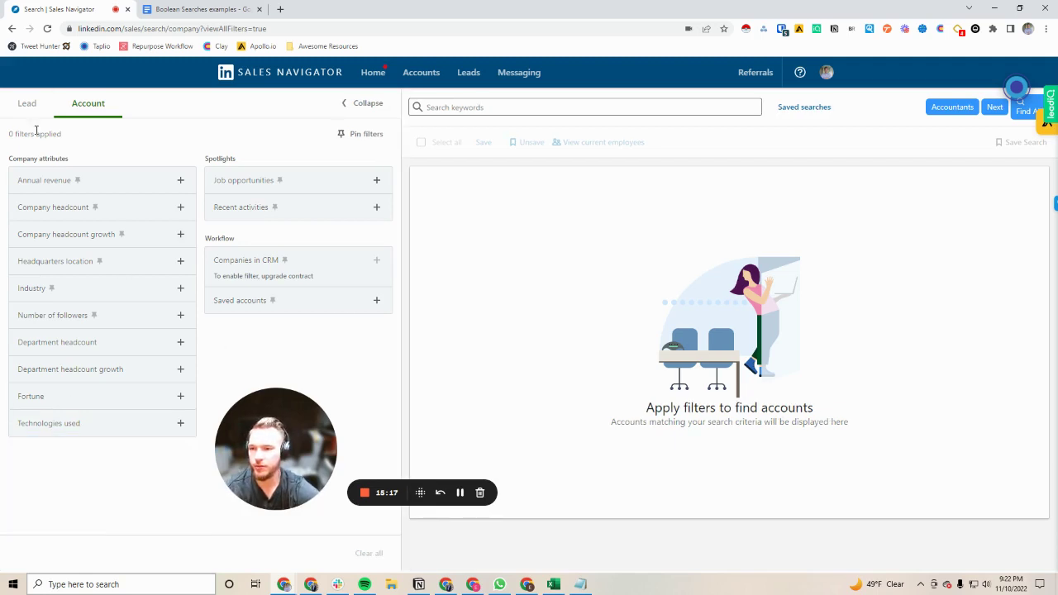
pyautogui.click(27, 102)
pyautogui.moveTo(271, 413); pyautogui.dragTo(338, 200)
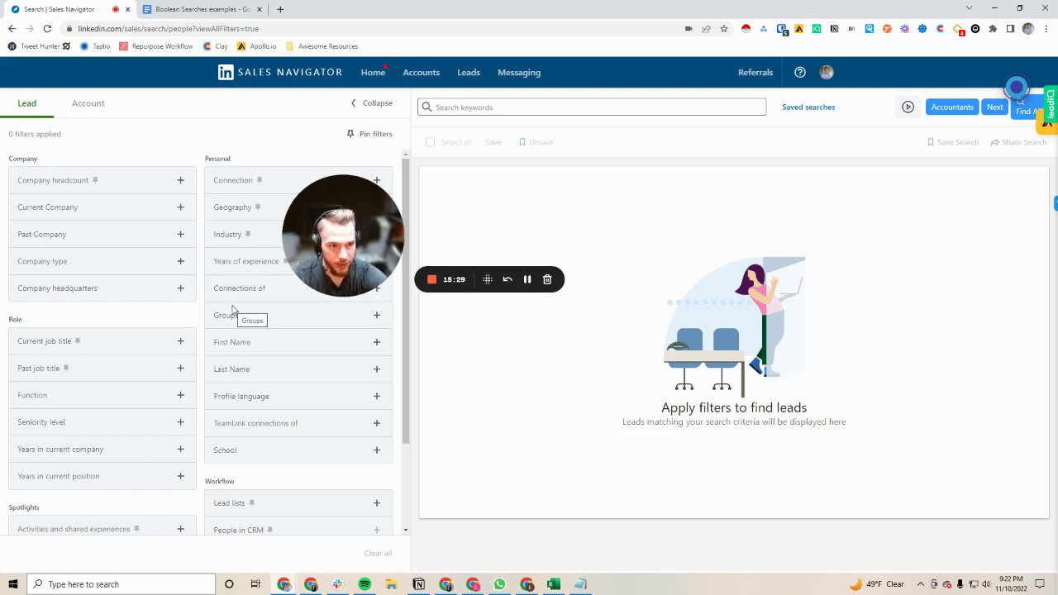
pyautogui.scroll(-1, 188, 467)
pyautogui.scroll(-2, 189, 467)
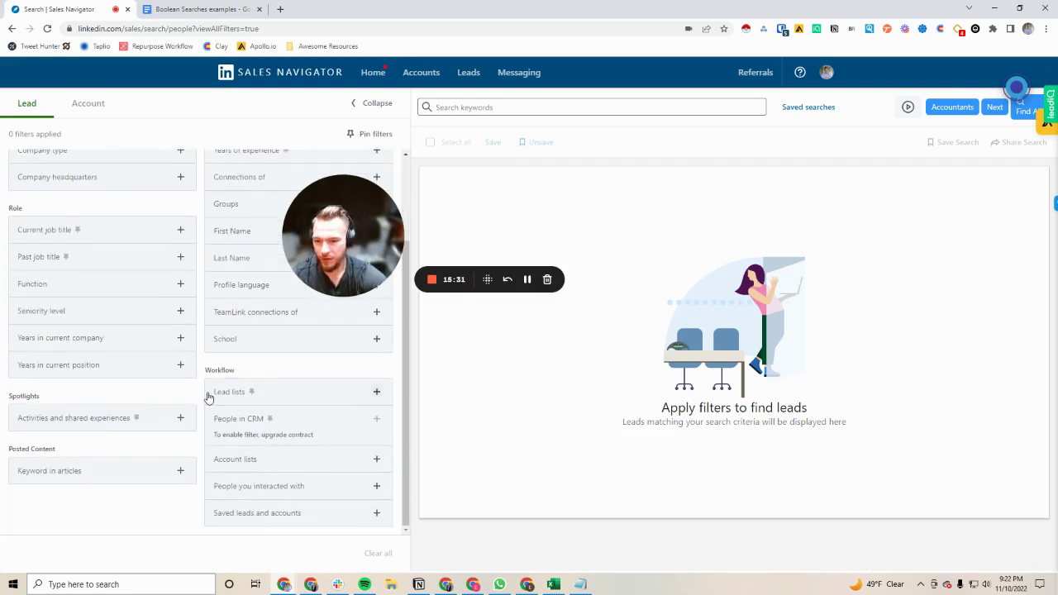